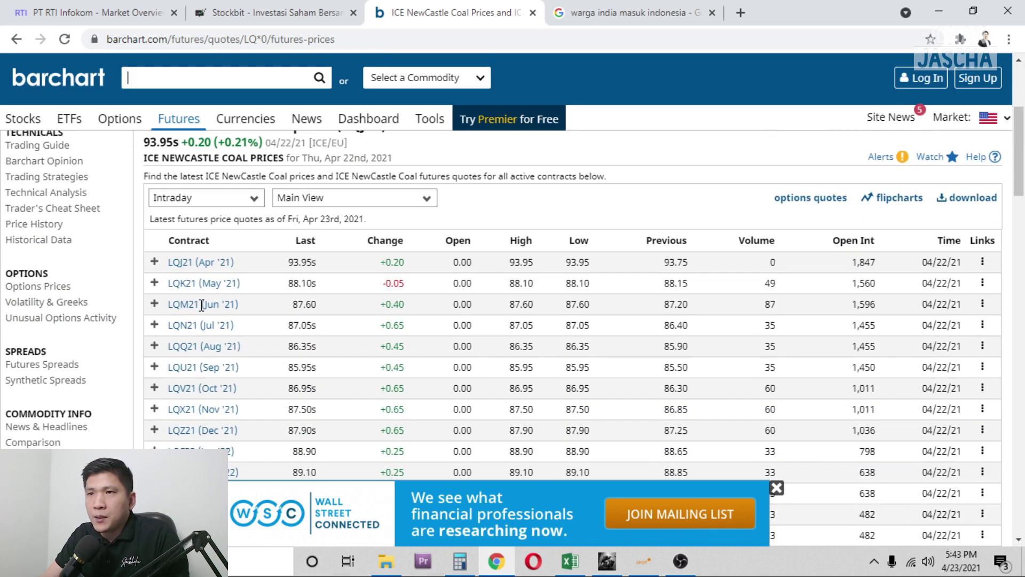
Step: Review the ICE NewCastle coal futures prices for the active contracts
scroll(117, 287, up, 2)
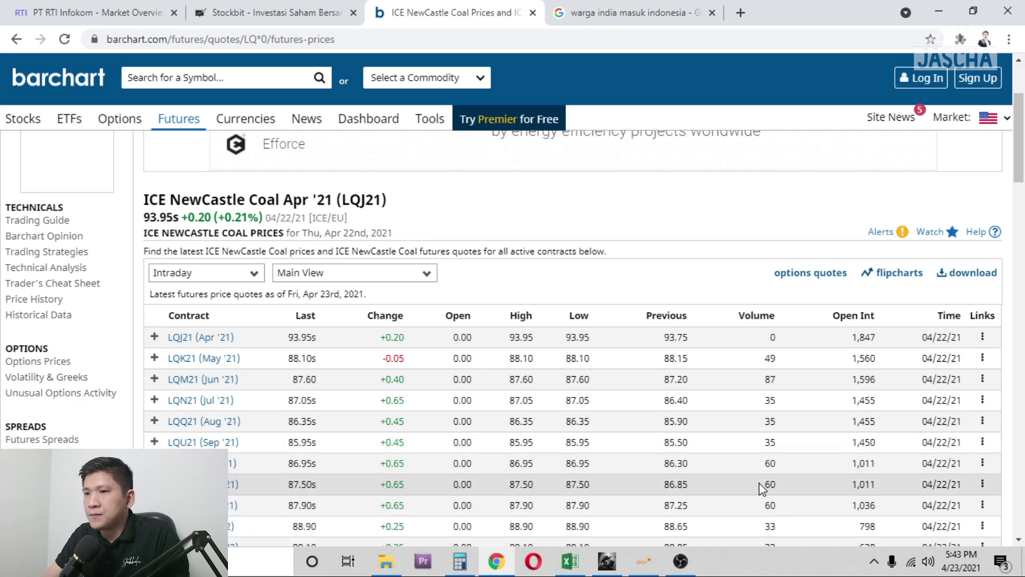
scroll(224, 252, up, 3)
scroll(224, 252, down, 3)
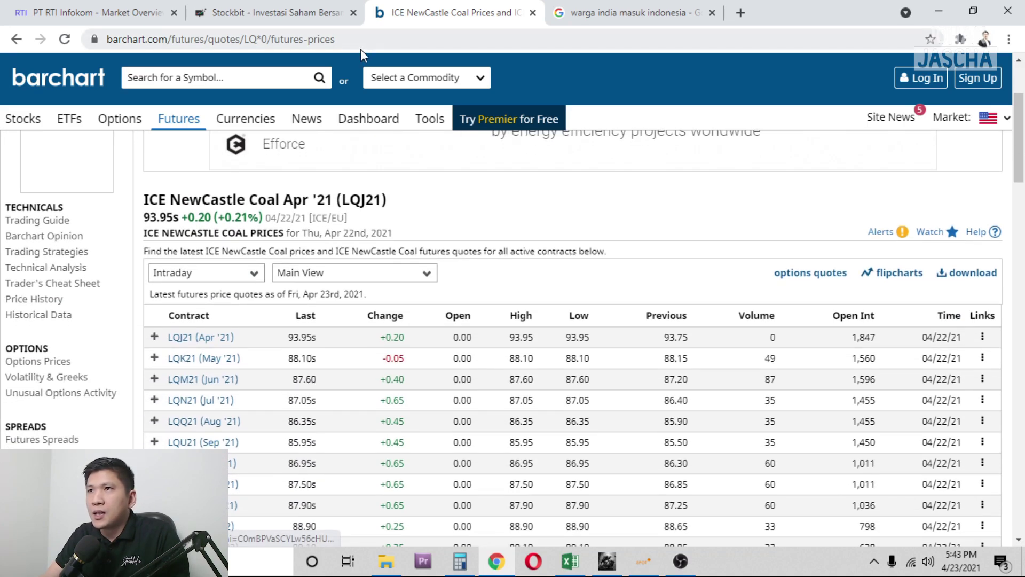
Step: Load the goldprice.org/id gold price page in place of the coal futures page
click(362, 47)
text(gold)
key(Return)
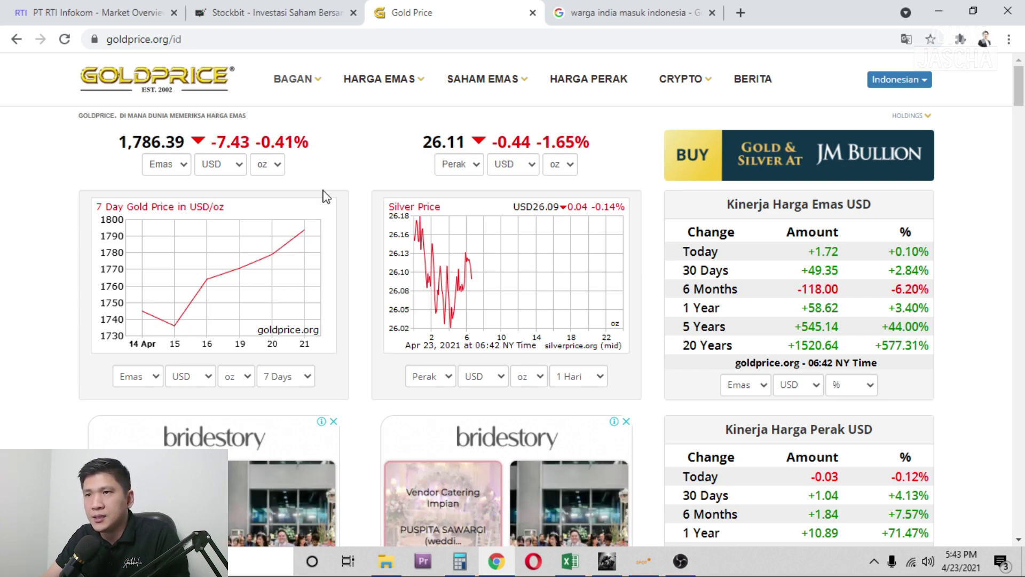
Step: View the gold price chart over 1 Hari, and return its period to 7 Days
click(272, 379)
click(280, 196)
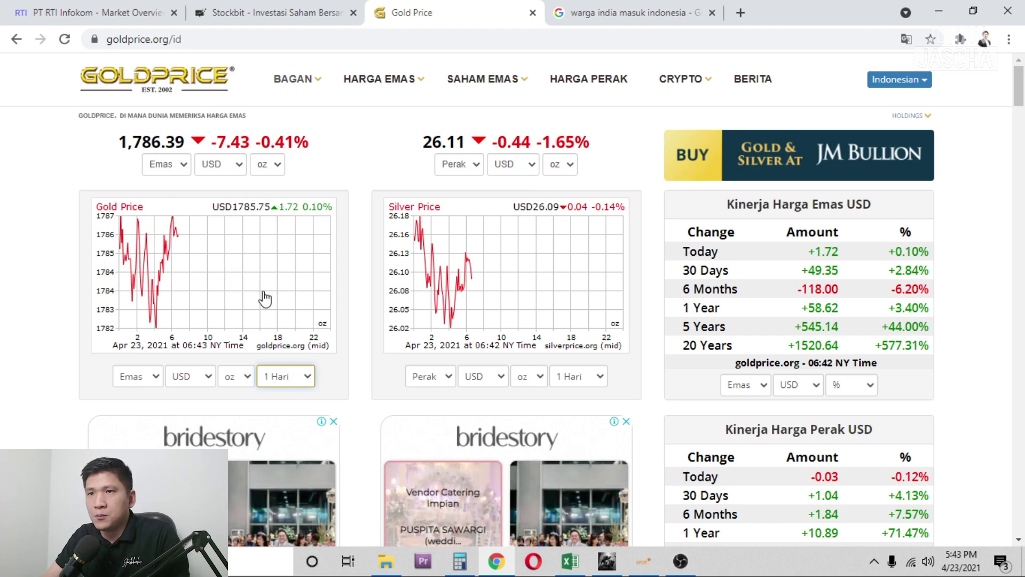
click(282, 380)
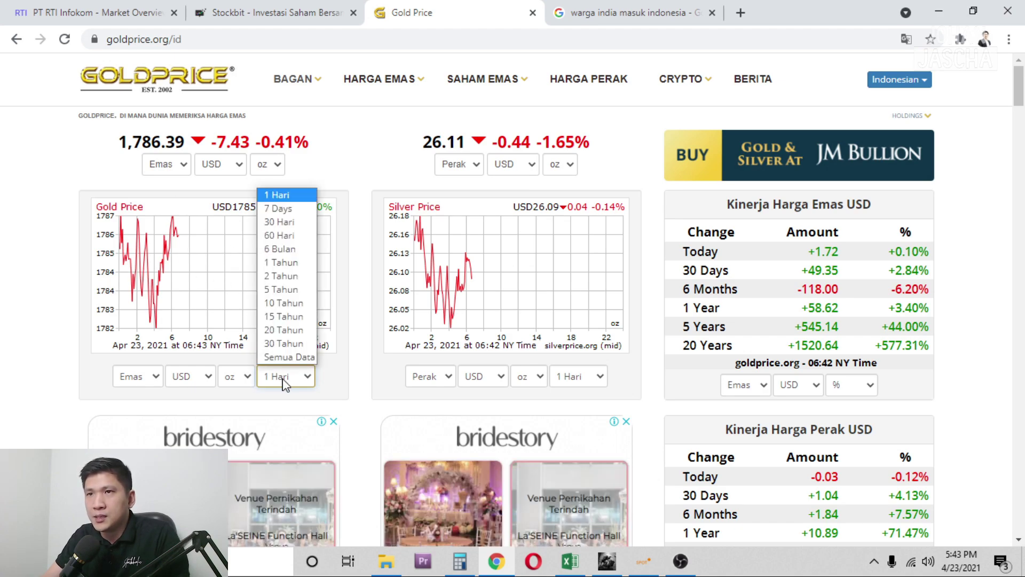
click(272, 210)
Step: Close the Google results page for "warga india masuk indonesia" and the gold price page
click(665, 11)
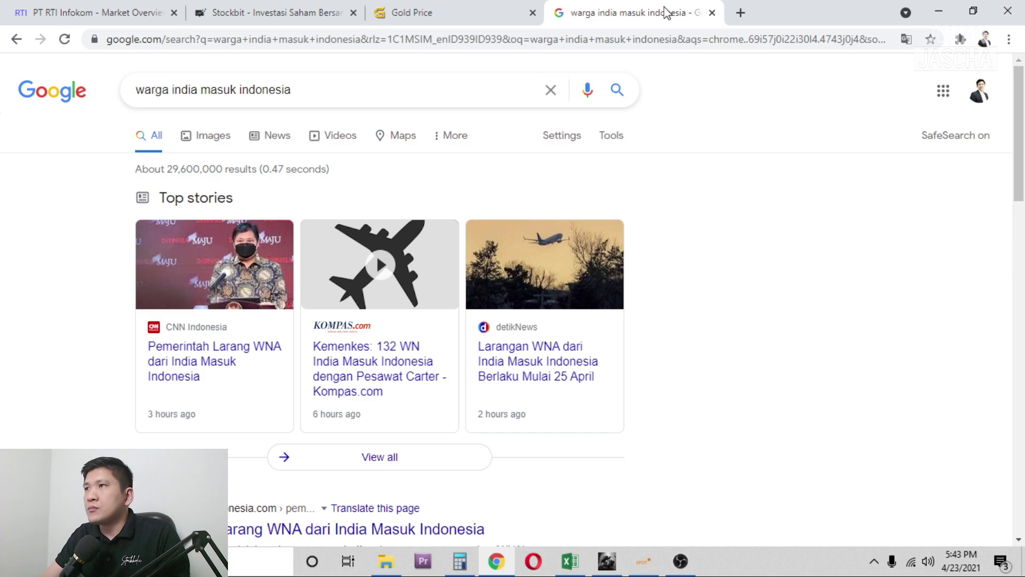
click(712, 13)
click(533, 12)
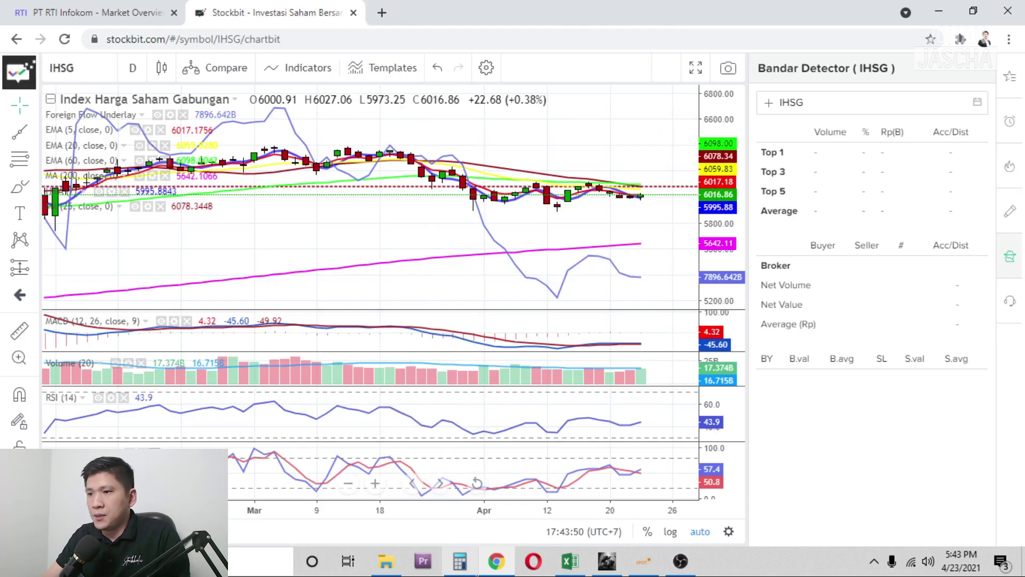
Step: Switch from the browser to the stock trading application and move the TAPG broker Activity Summary window off the BBRI and ASII order books
click(121, 12)
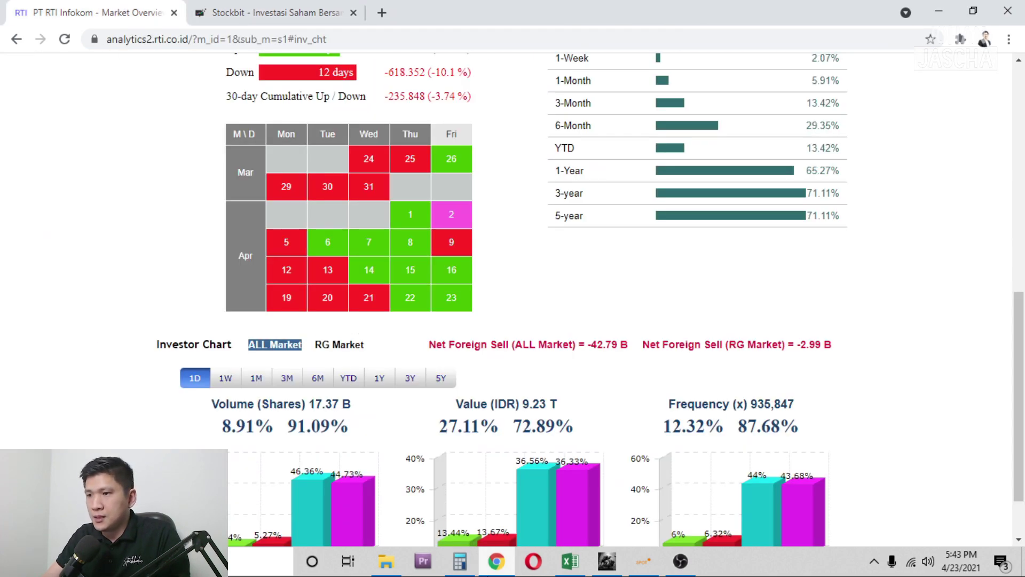
key(alt+Tab)
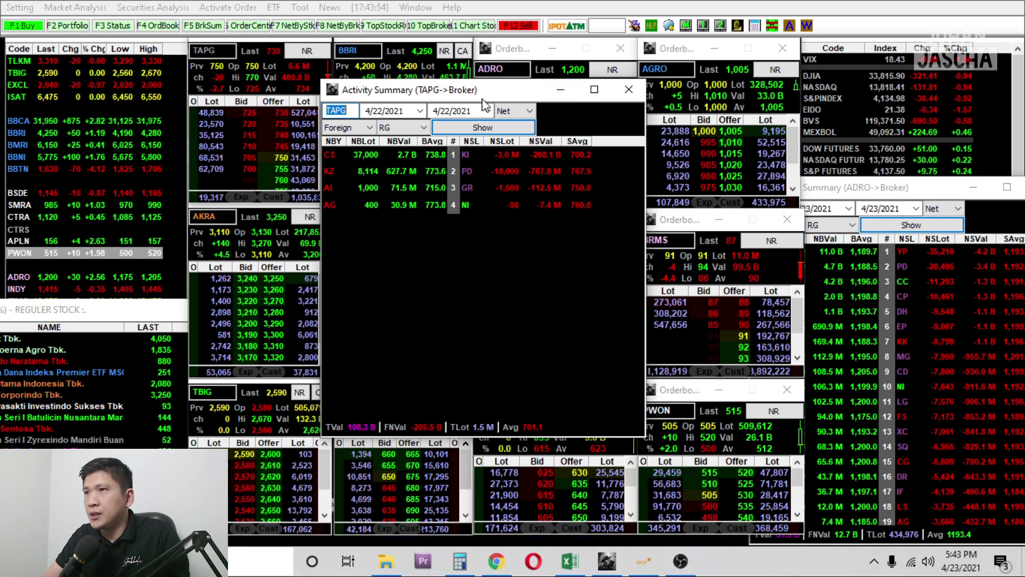
drag(484, 96, 850, 86)
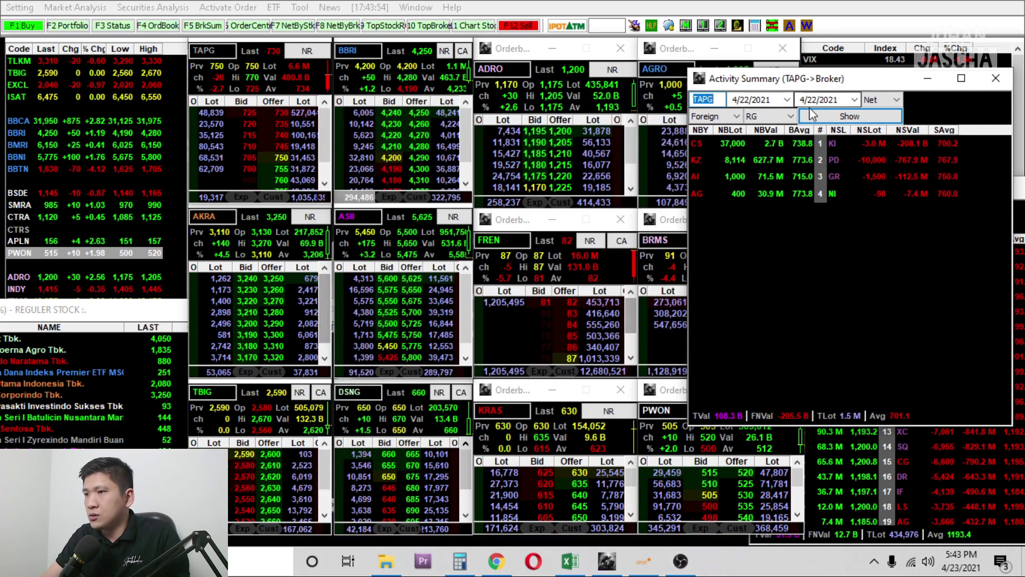
Step: Switch to the TakashiKotegawaSMA25.xlsx workbook in Excel and examine the first stocks in the 16-Apr-21 BNF Method table, from WSKT to TOYS
click(569, 561)
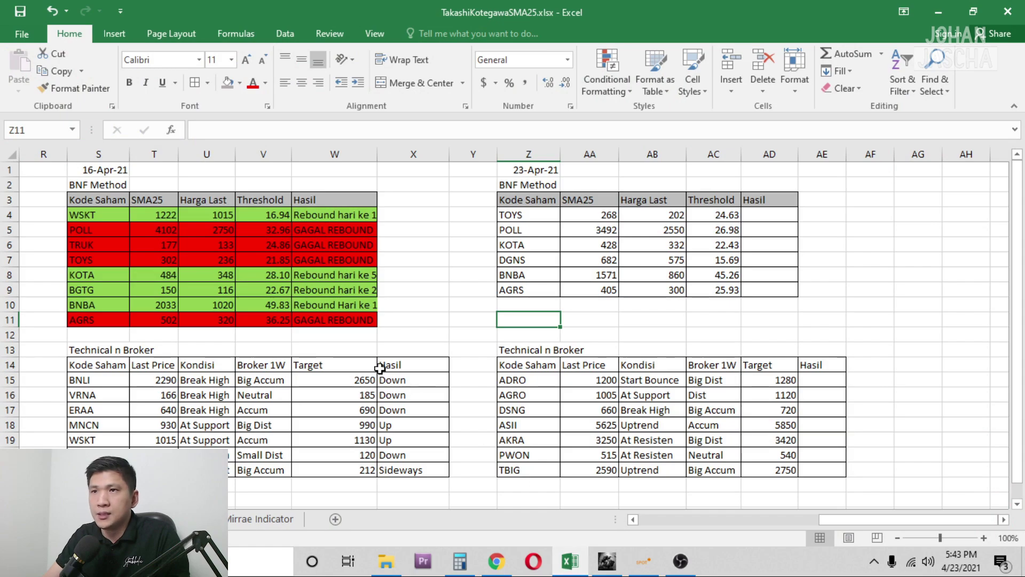
click(389, 289)
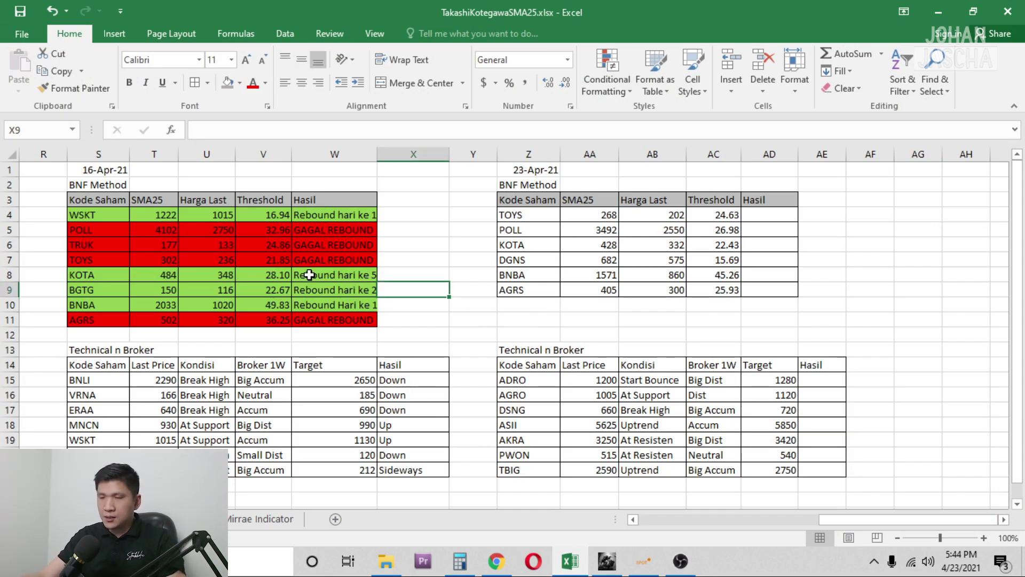
click(163, 212)
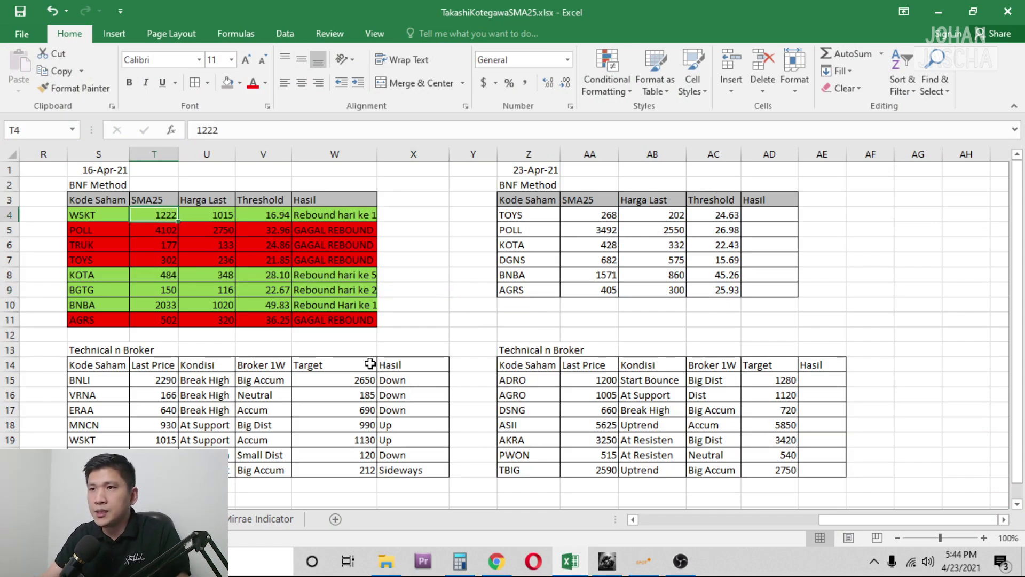
click(119, 216)
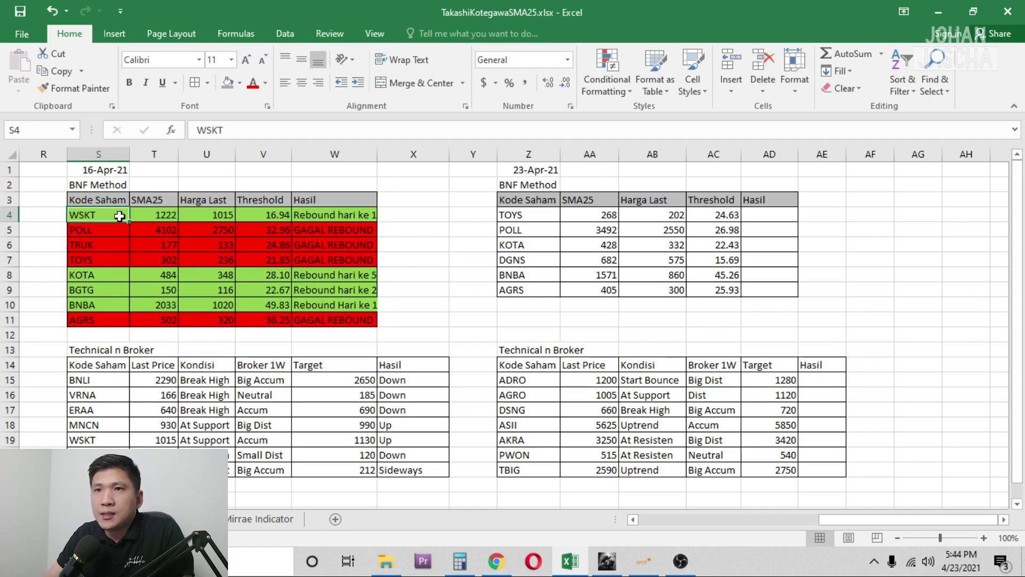
click(114, 229)
click(109, 243)
click(105, 260)
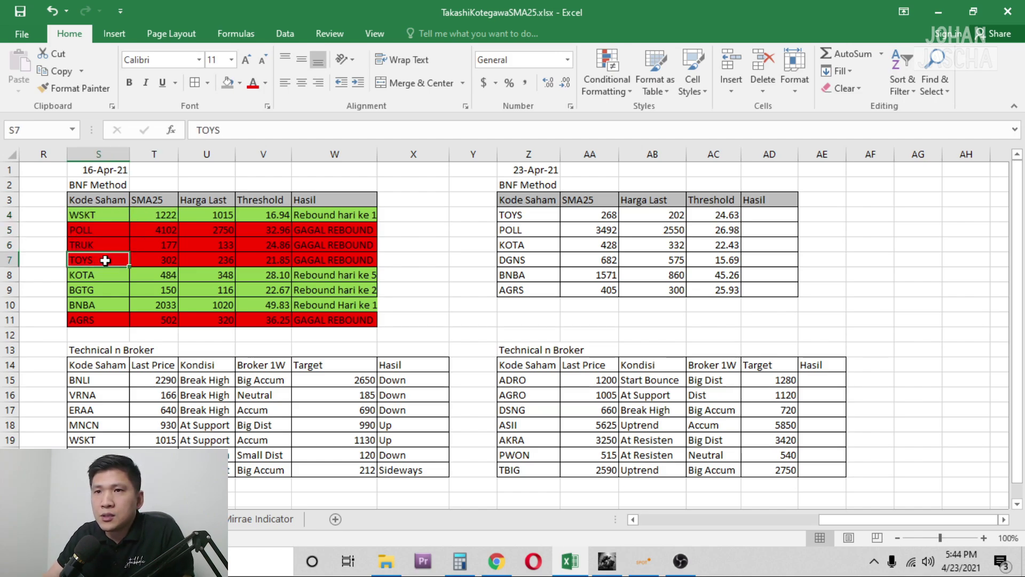
Step: Compare the green rebound stocks with the red GAGAL REBOUND stocks in the 16-Apr-21 BNF Method table
click(97, 213)
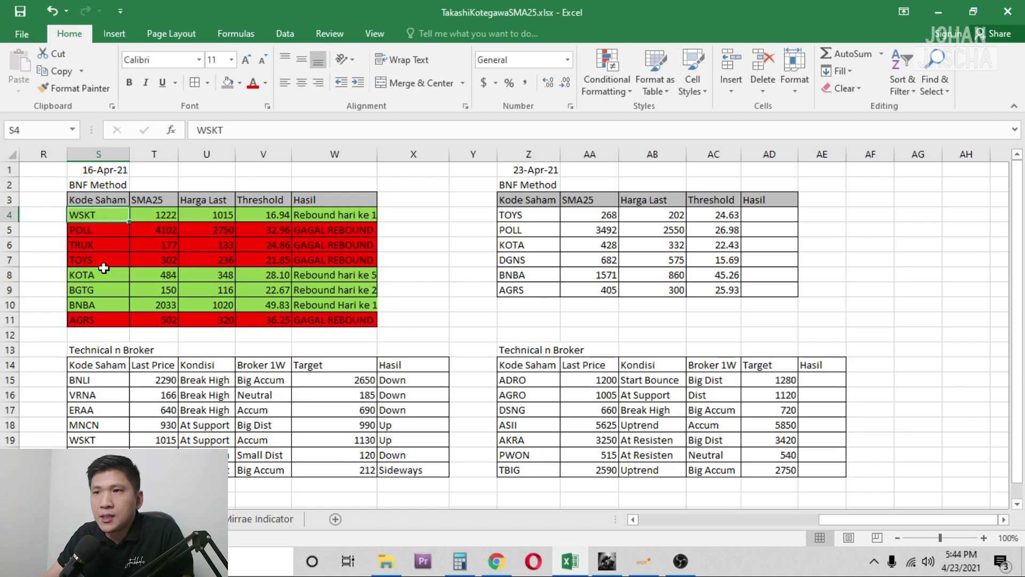
drag(100, 291, 101, 298)
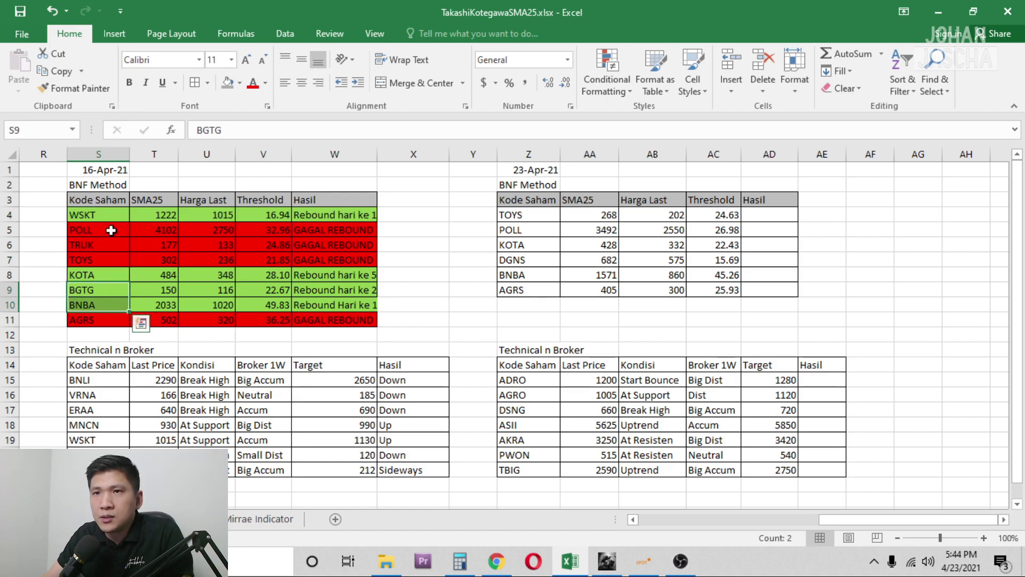
drag(107, 230, 106, 260)
click(106, 318)
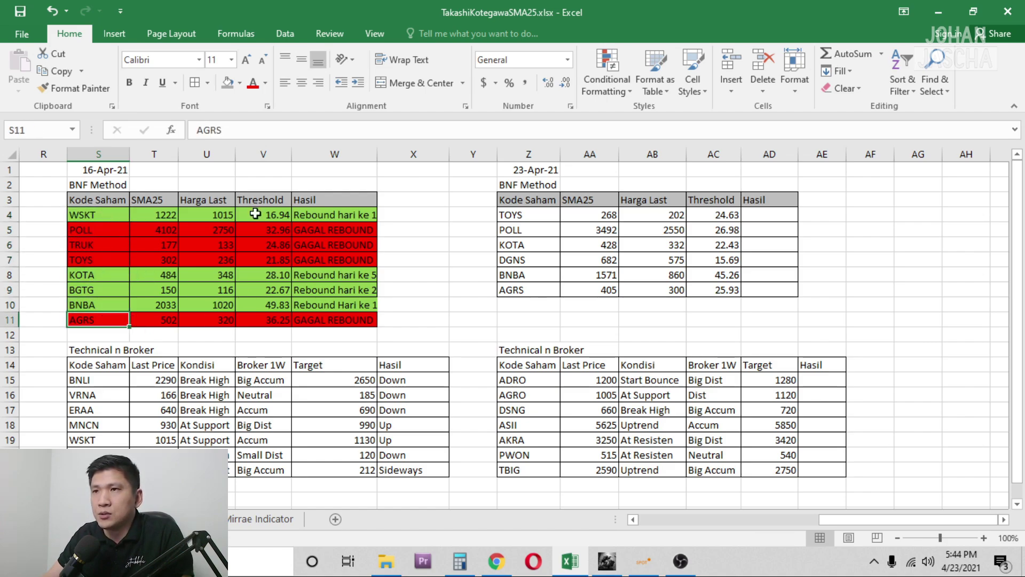
scroll(349, 332, left, 1)
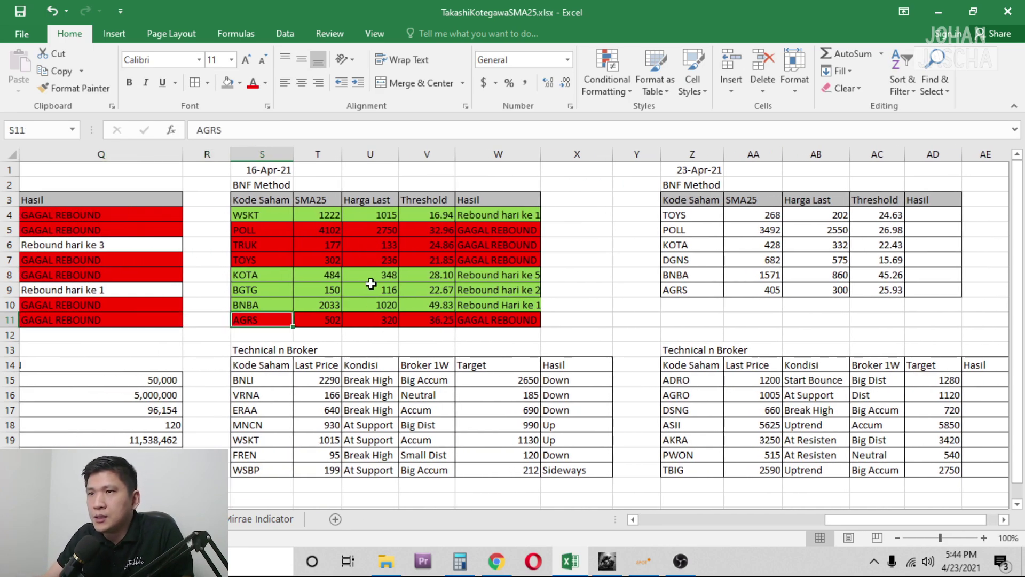
click(264, 258)
click(264, 244)
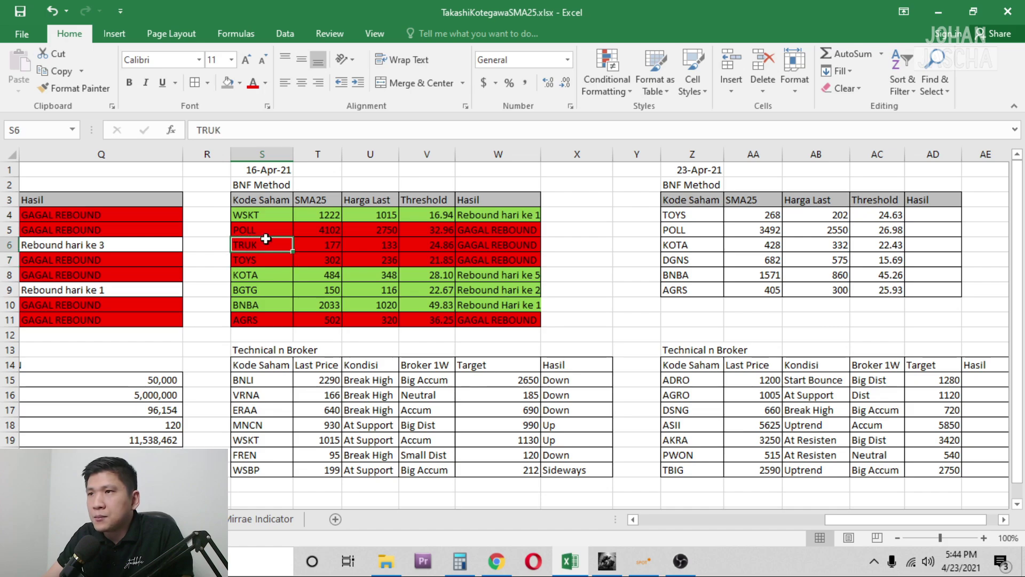
click(268, 233)
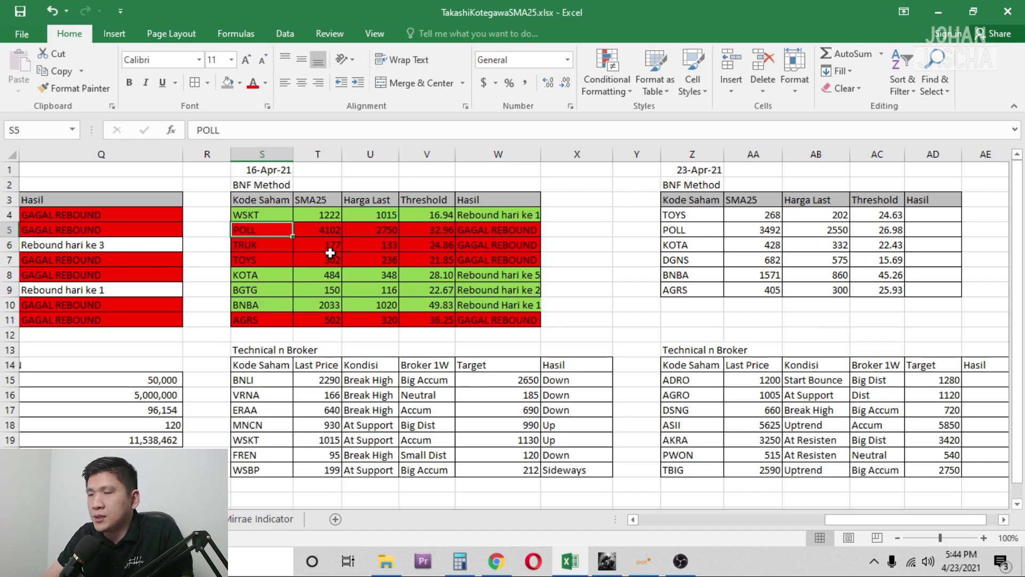
Step: Examine BNLI's last price, condition, one-week broker activity and result in the 16-Apr-21 Technical n Broker table
click(269, 381)
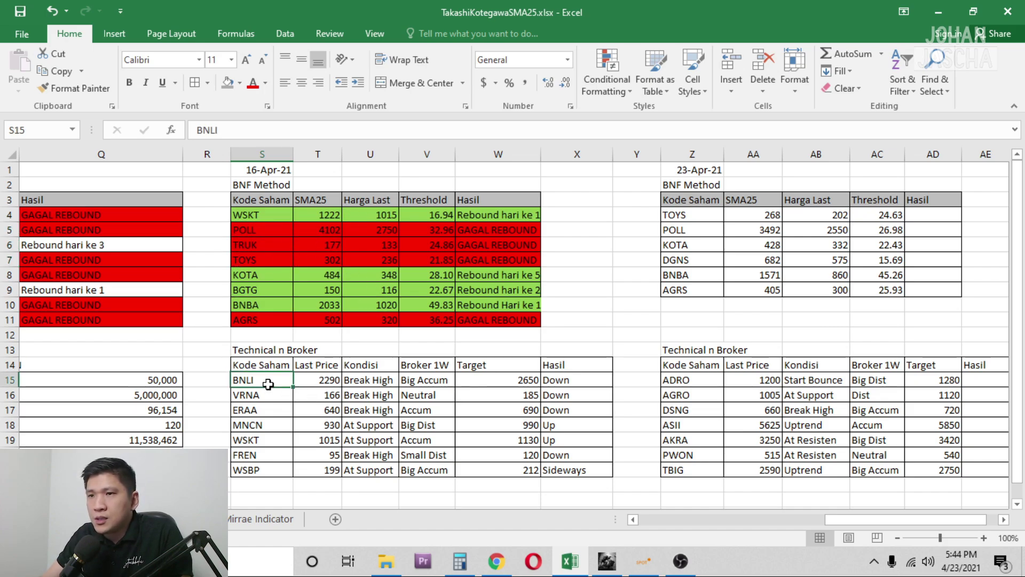
scroll(293, 359, down, 1)
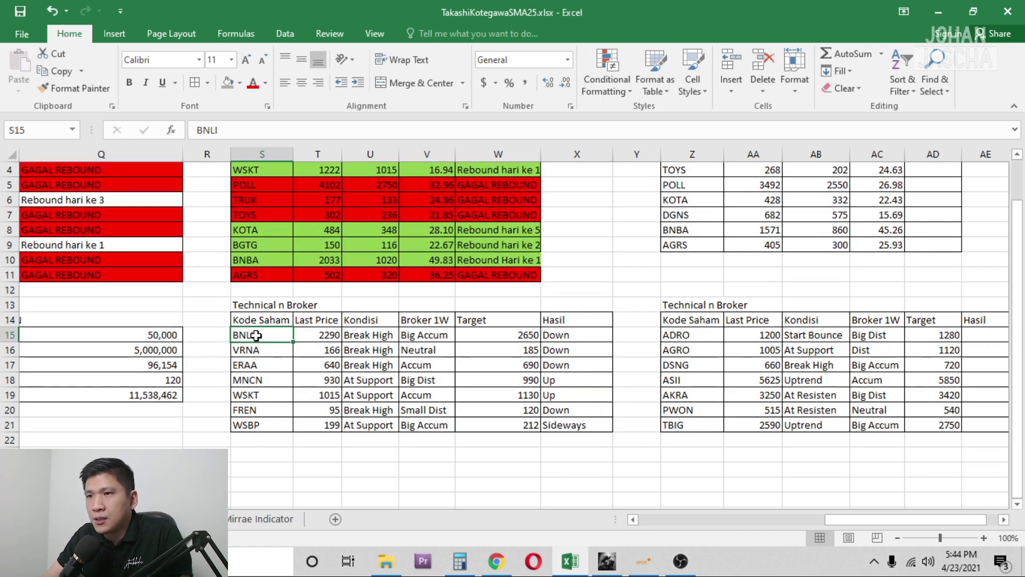
click(325, 337)
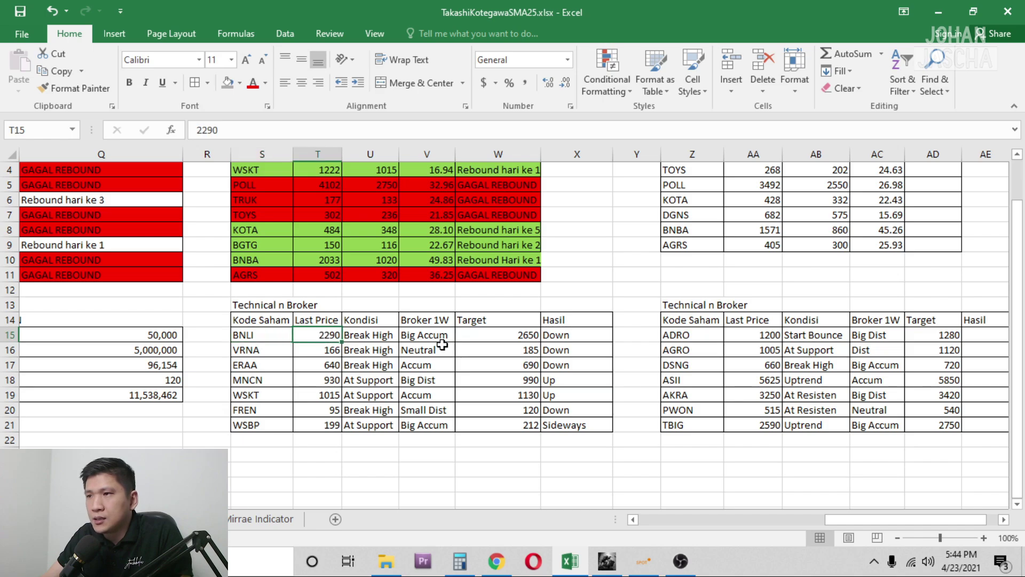
click(560, 339)
click(332, 337)
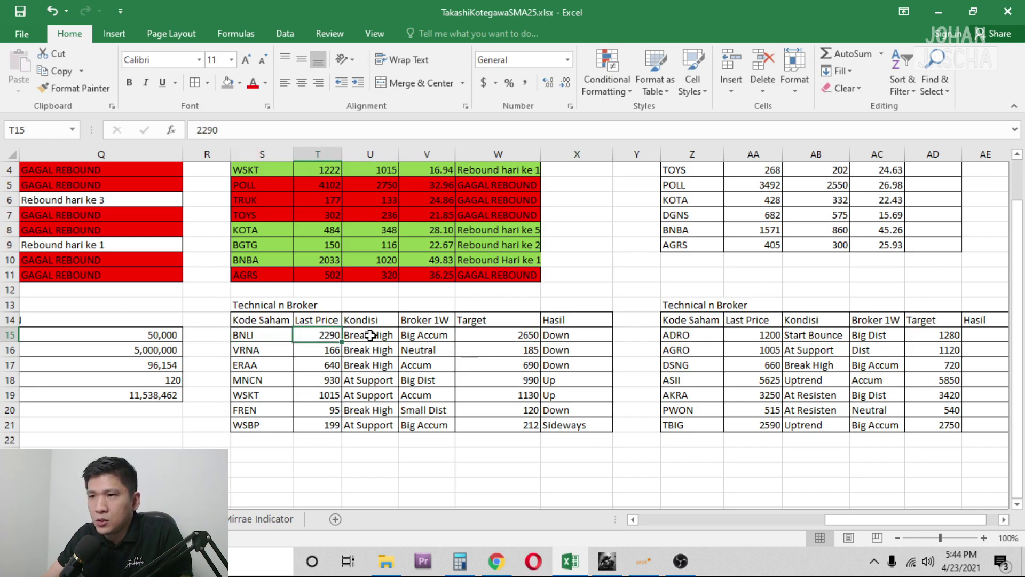
click(366, 337)
click(424, 335)
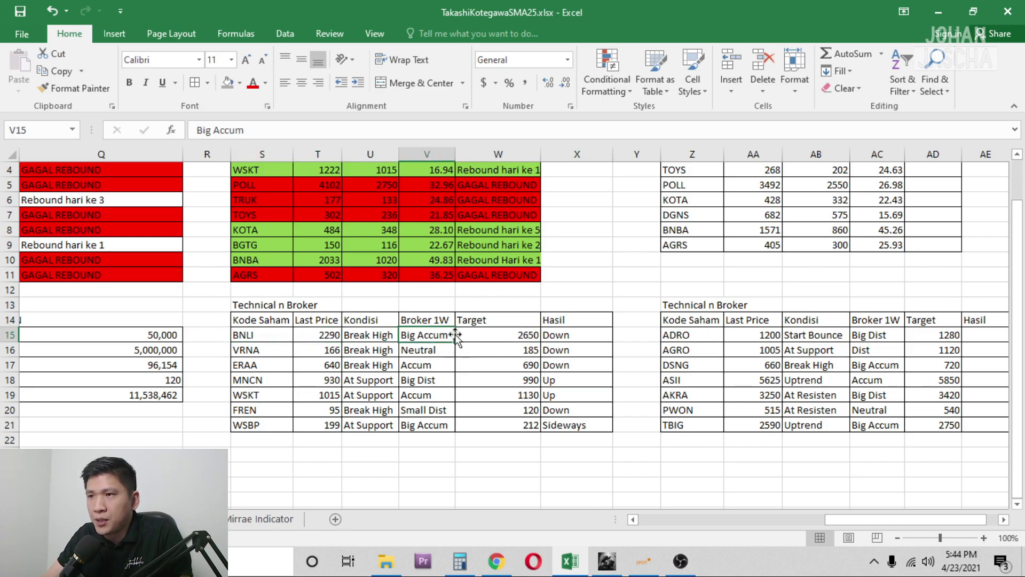
click(553, 335)
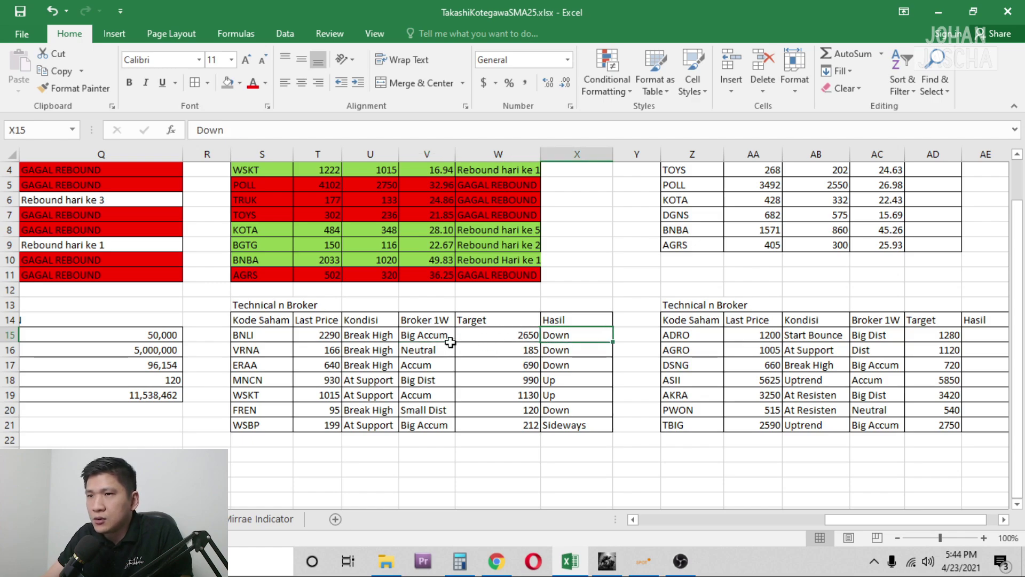
Step: Examine VRNA's condition, one-week broker activity and result in the 16-Apr-21 Technical n Broker table
click(249, 352)
click(381, 356)
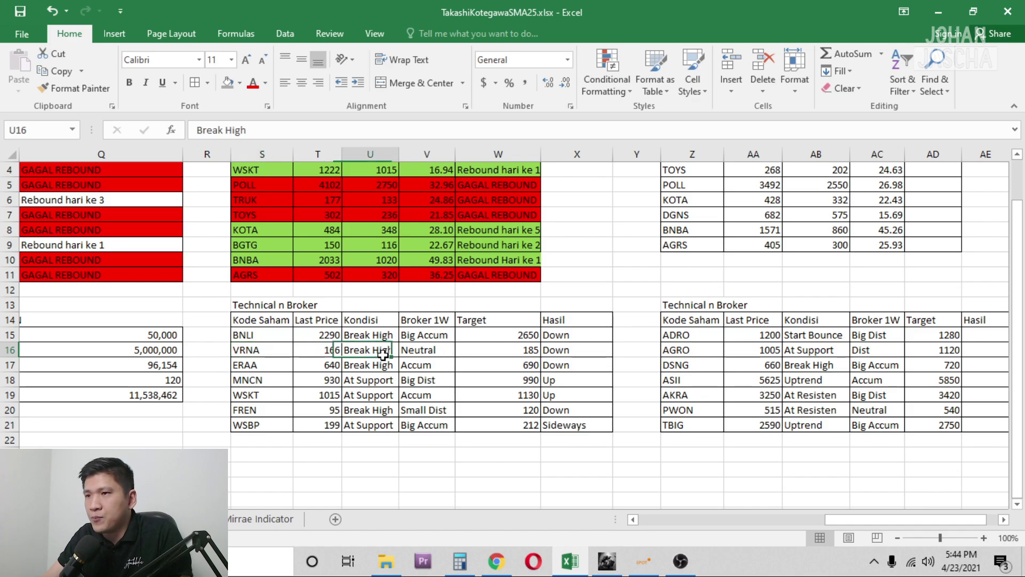
click(433, 355)
click(559, 353)
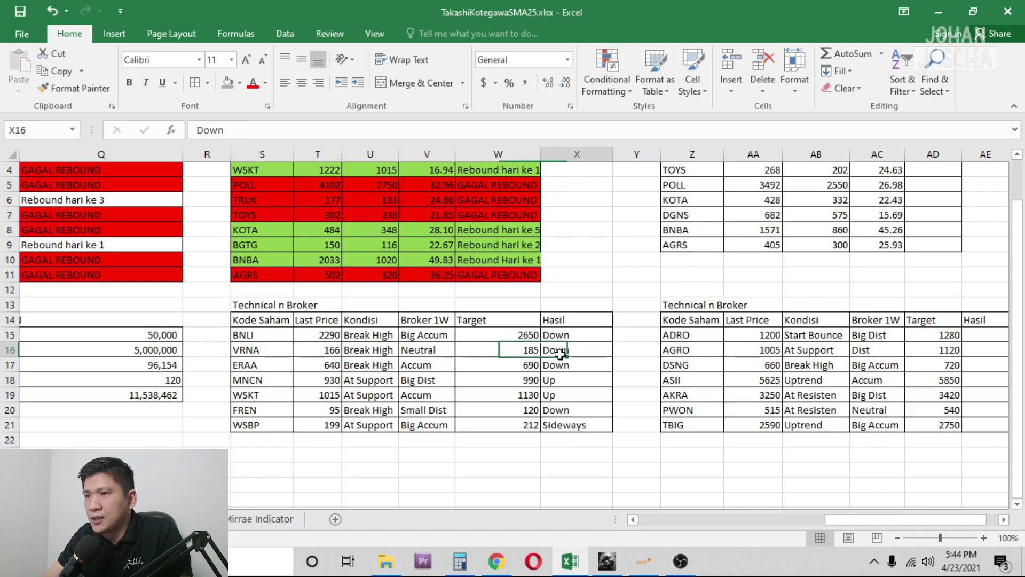
Step: Go through the remaining stocks of the 16-Apr-21 Technical n Broker table, from ERAA to WSBP
click(281, 368)
click(247, 378)
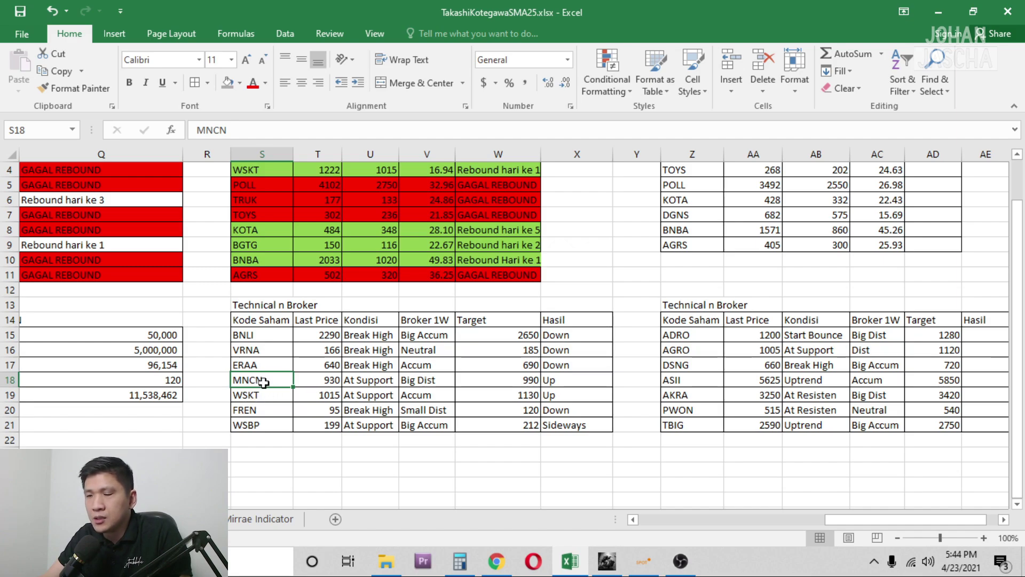
click(251, 394)
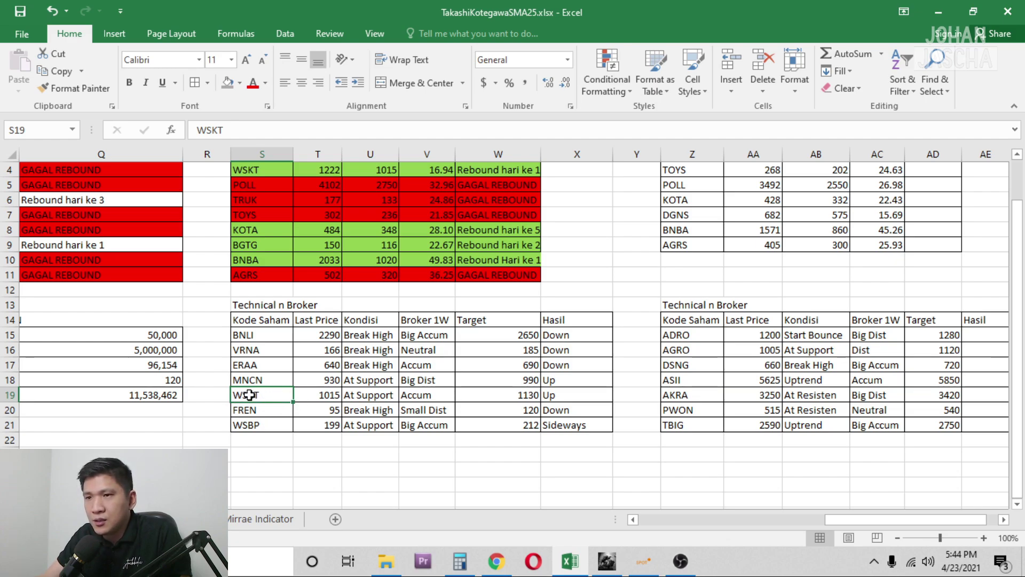
scroll(259, 396, down, 1)
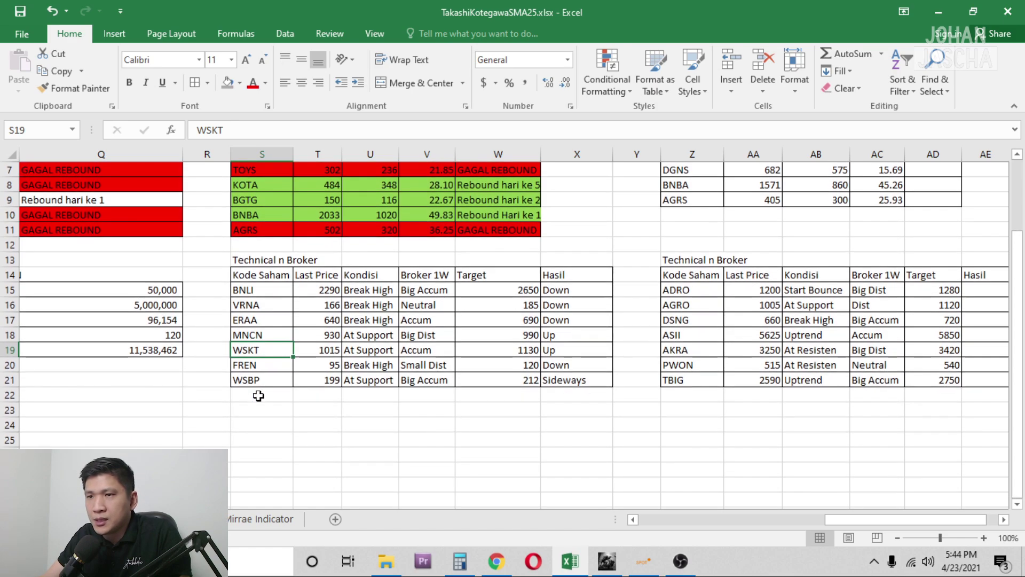
click(265, 365)
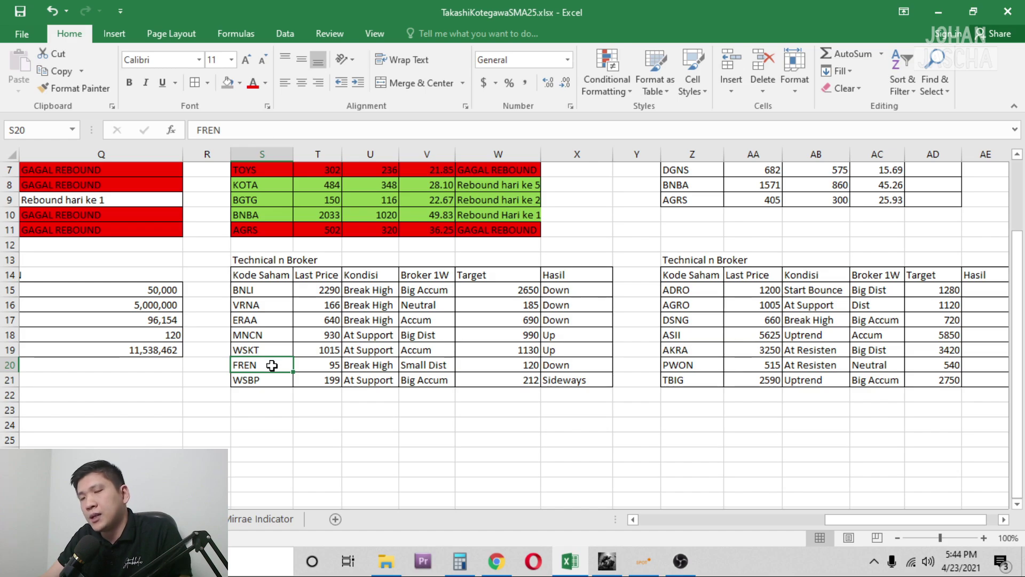
scroll(271, 369, up, 1)
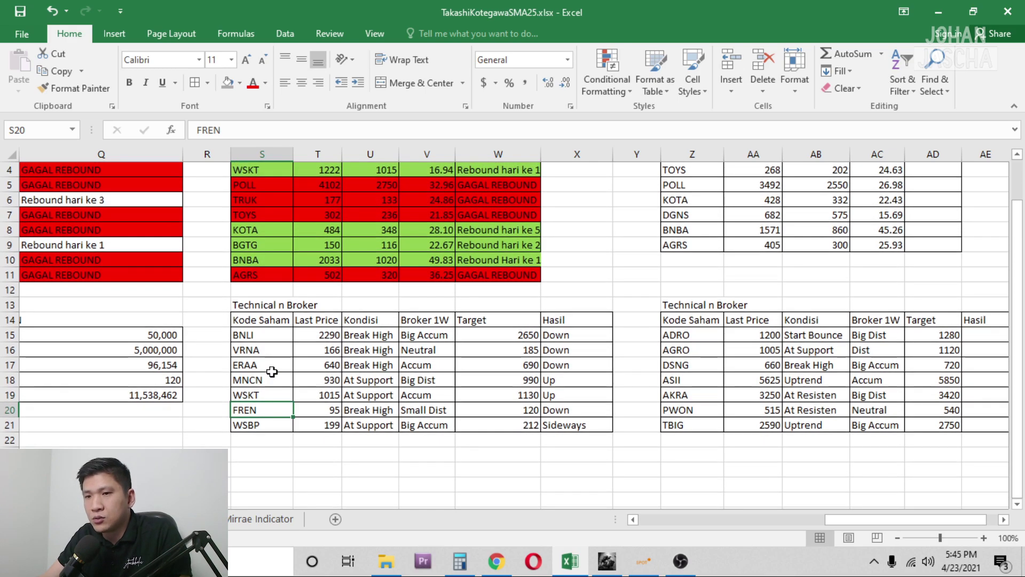
click(265, 426)
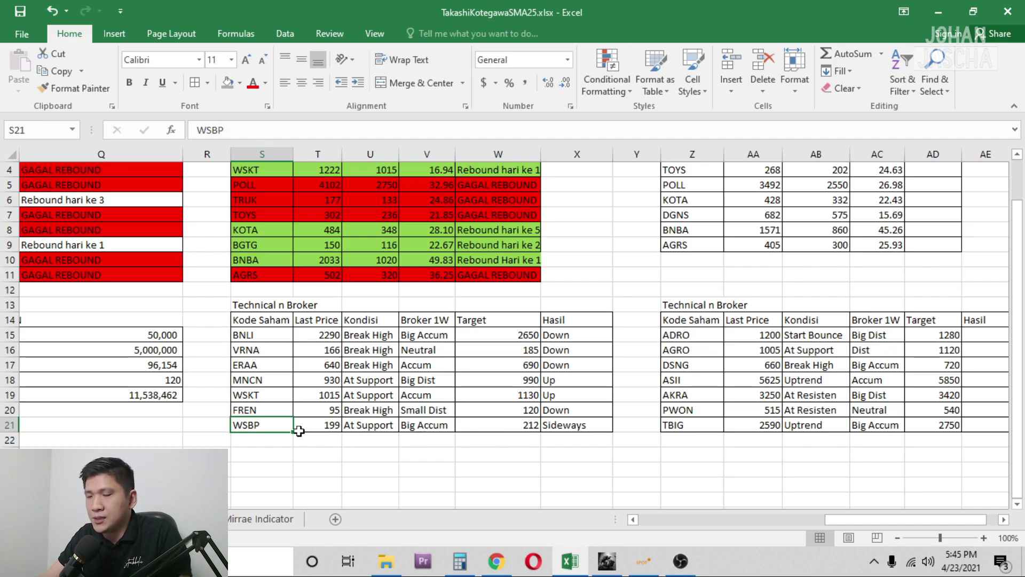
Step: Examine the Jumlah Lot entry in the Right Issue FREN table
key(Left)
key(Left)
key(Left)
key(Left)
key(Left)
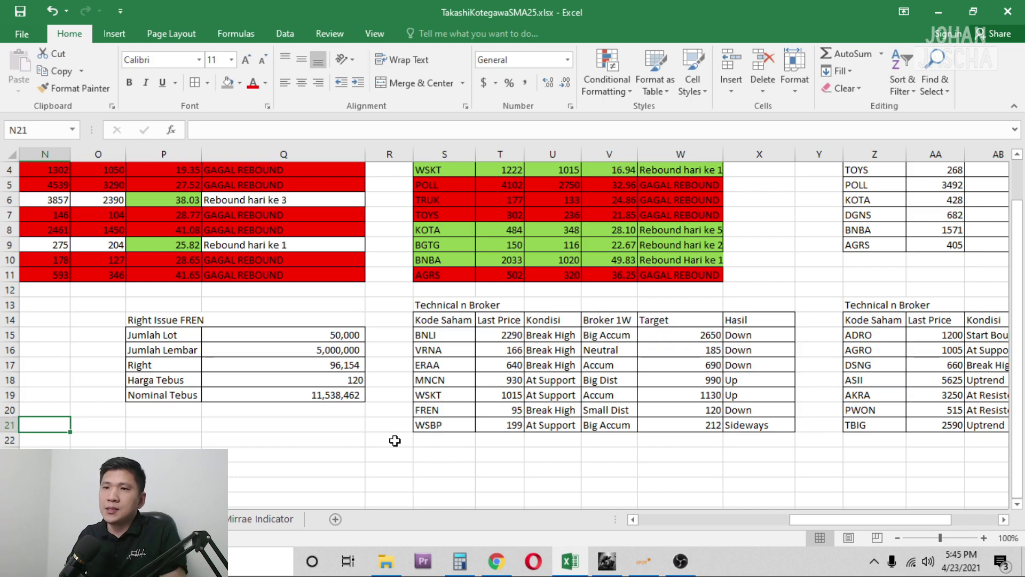
key(Right)
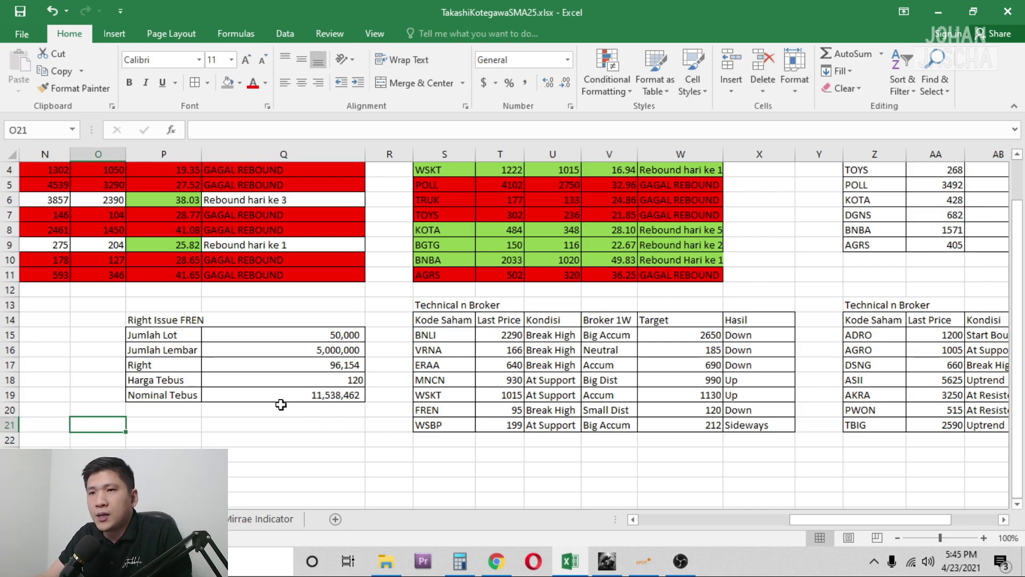
click(252, 412)
click(192, 334)
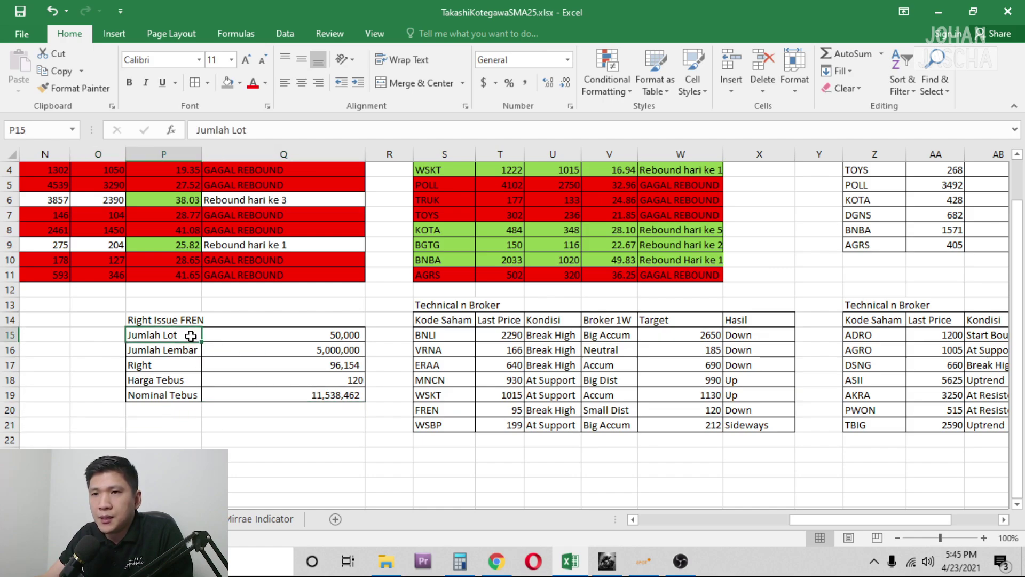
click(218, 336)
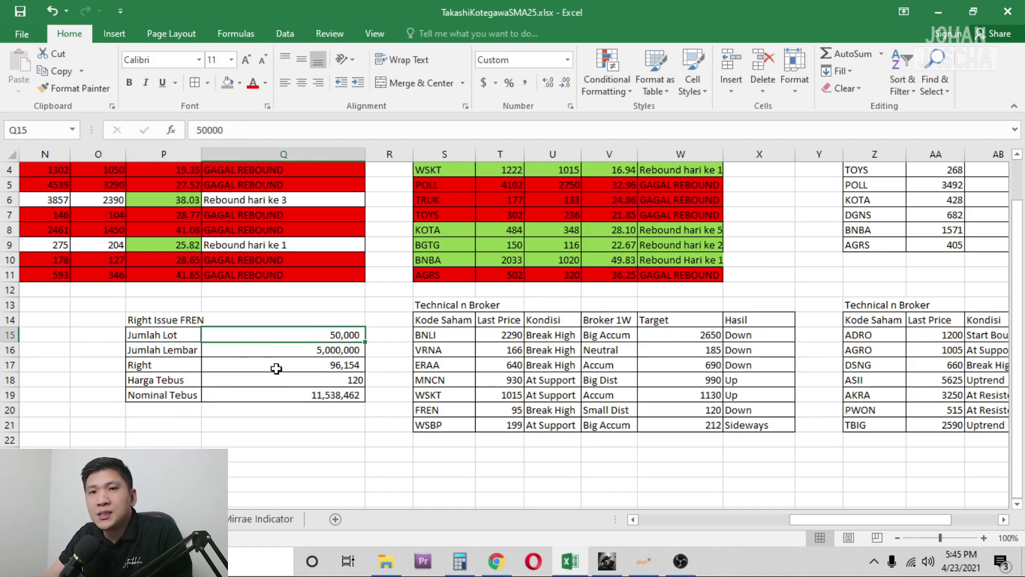
click(266, 319)
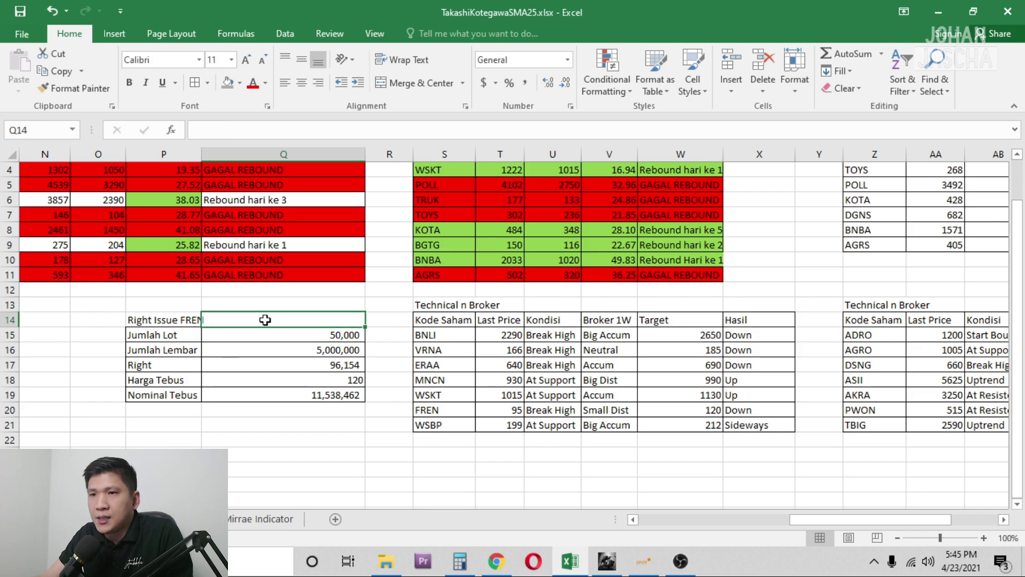
key(Return)
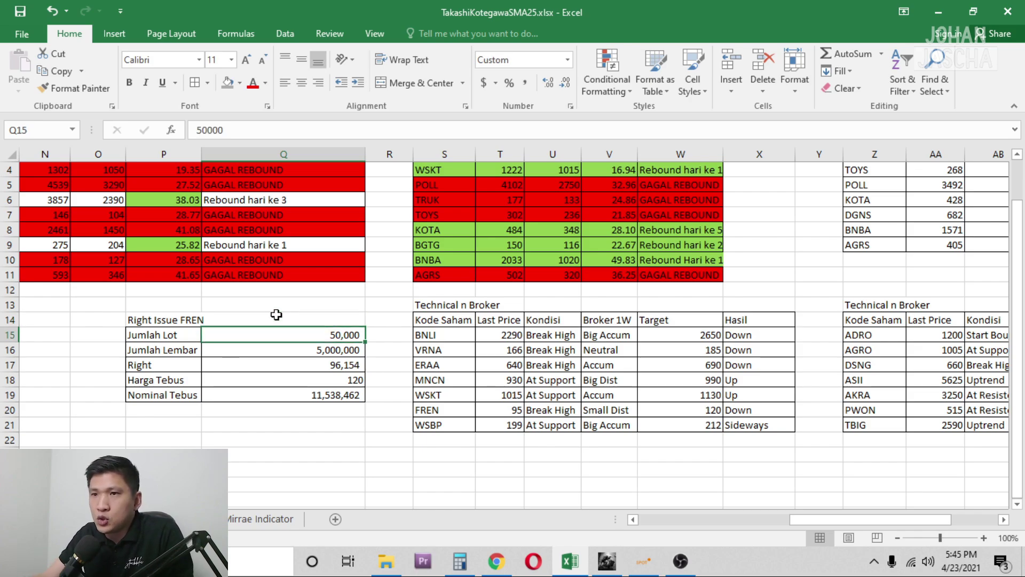
Step: Examine the formulas behind Jumlah Lembar and Right in the Right Issue FREN table
click(302, 350)
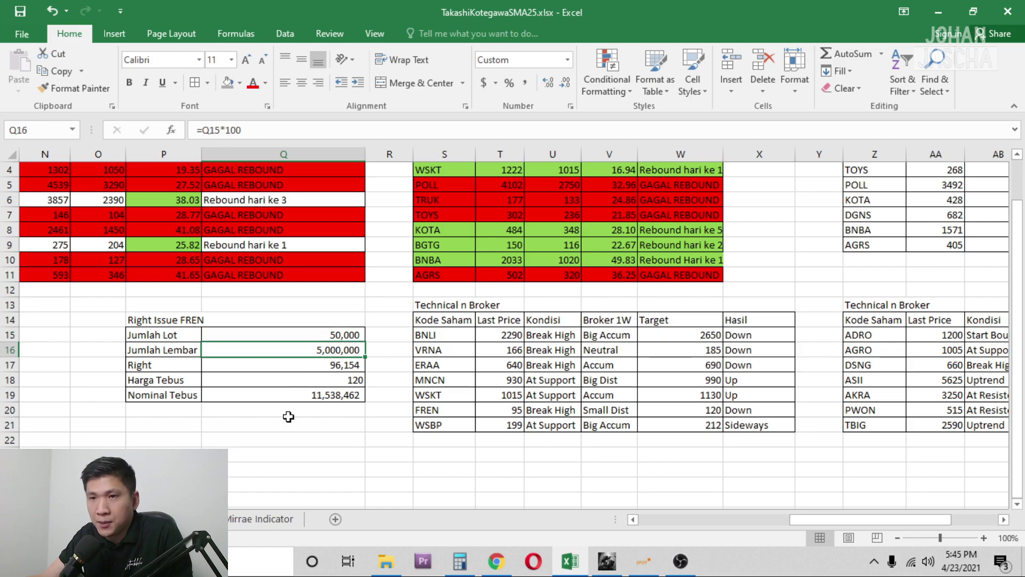
click(285, 364)
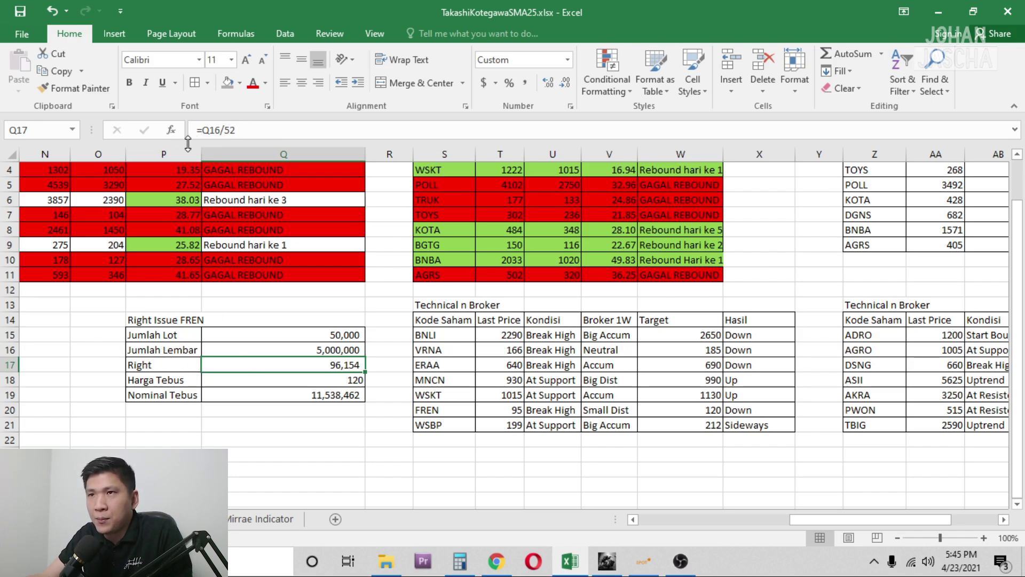
click(304, 353)
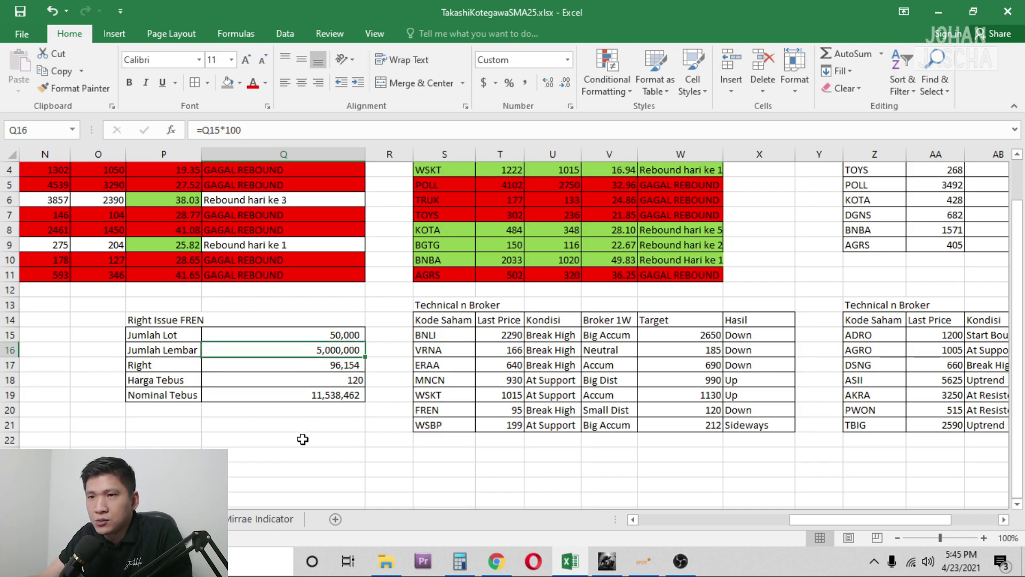
click(287, 368)
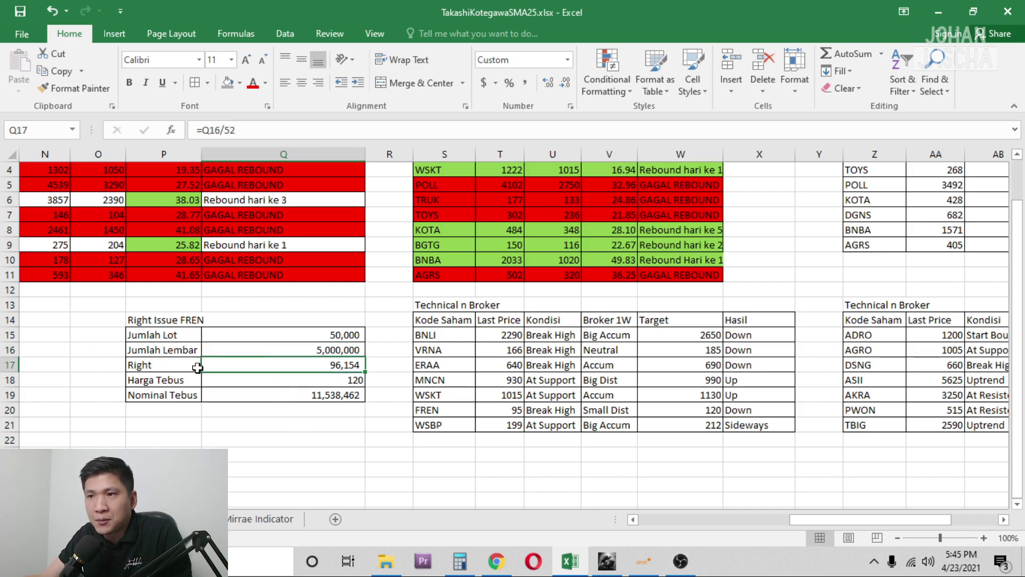
click(313, 348)
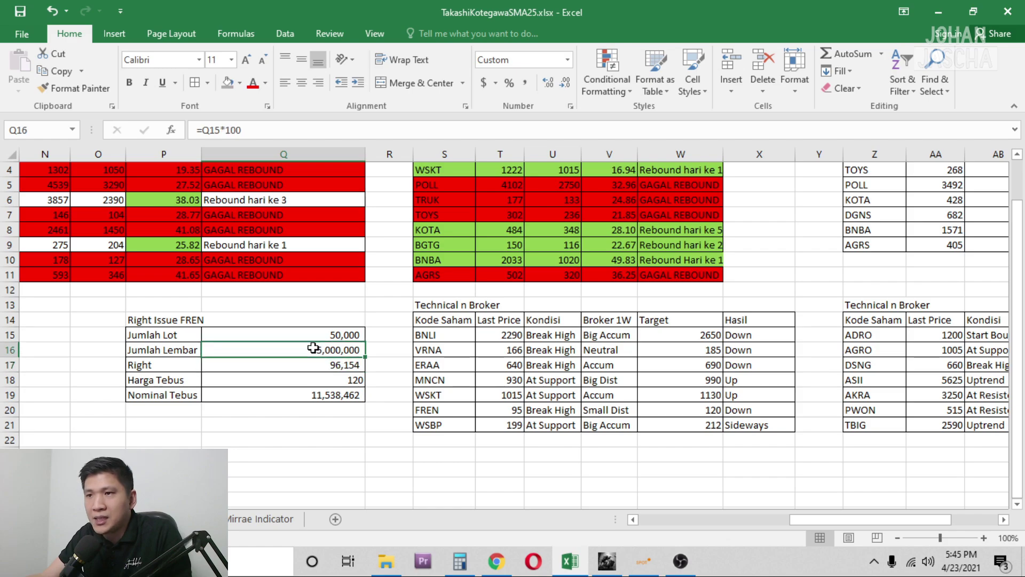
click(307, 363)
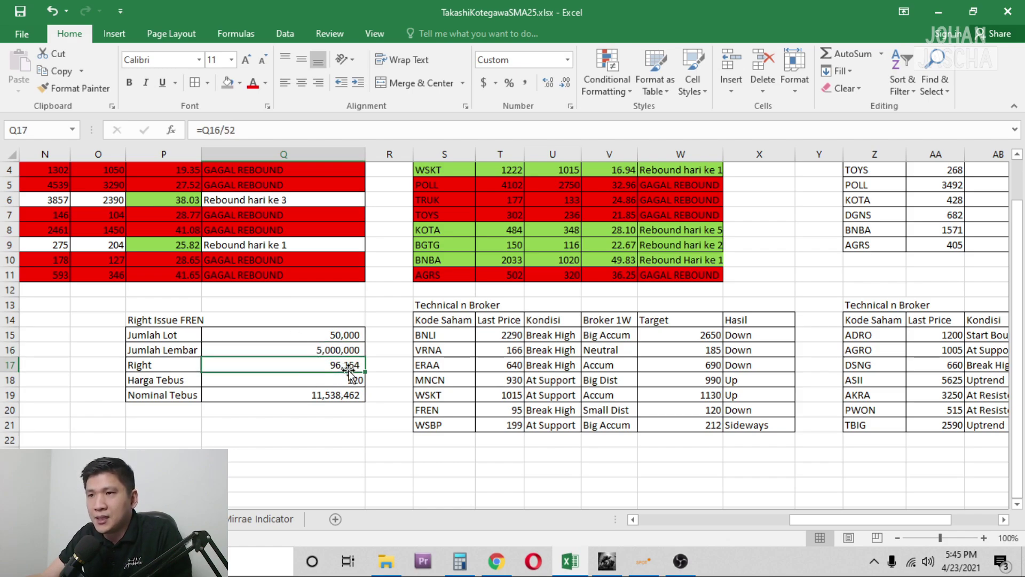
Step: Examine the Harga Tebus and the Nominal Tebus formula in the Right Issue FREN table
click(281, 383)
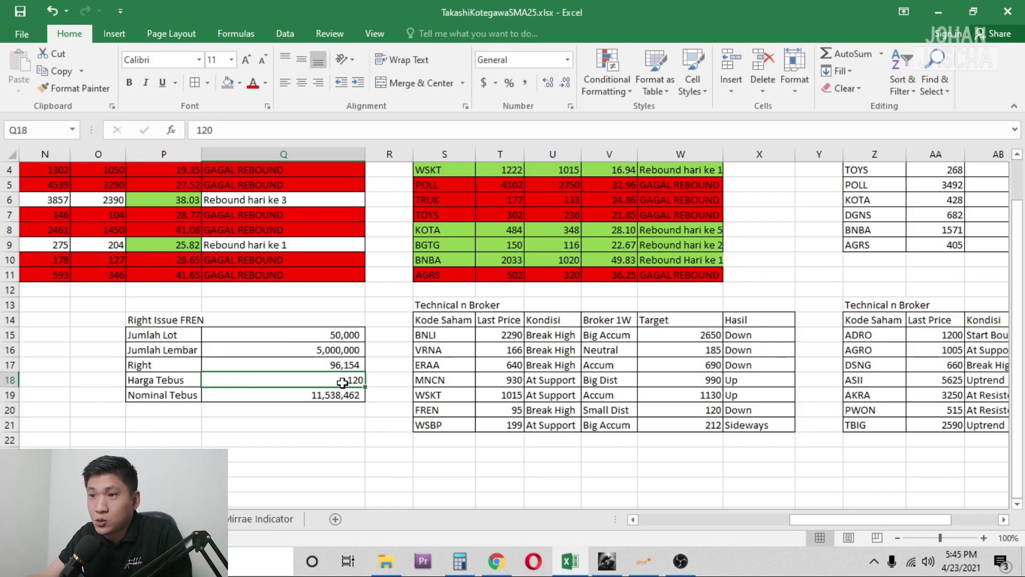
click(294, 393)
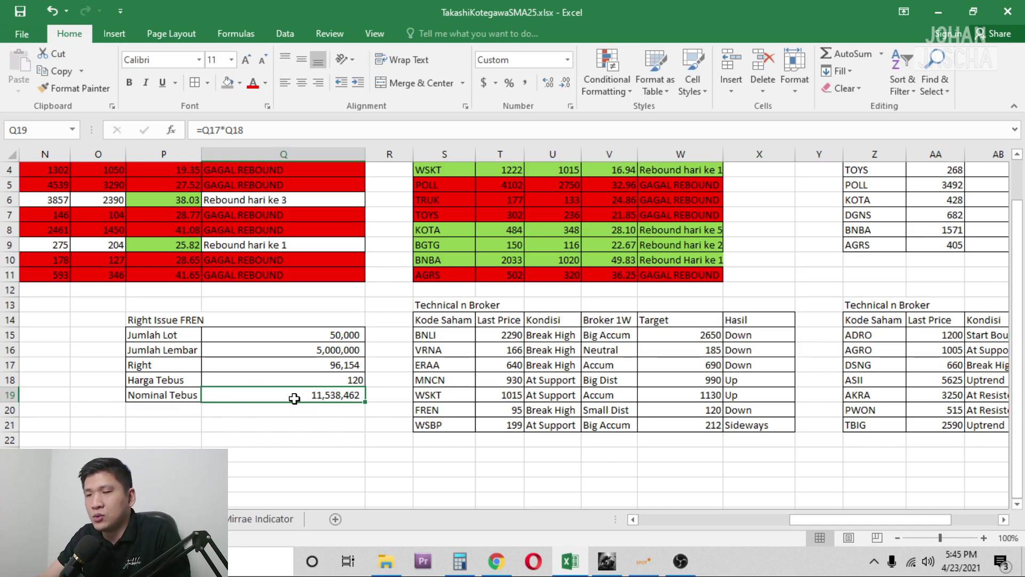
scroll(313, 400, down, 1)
scroll(312, 400, up, 1)
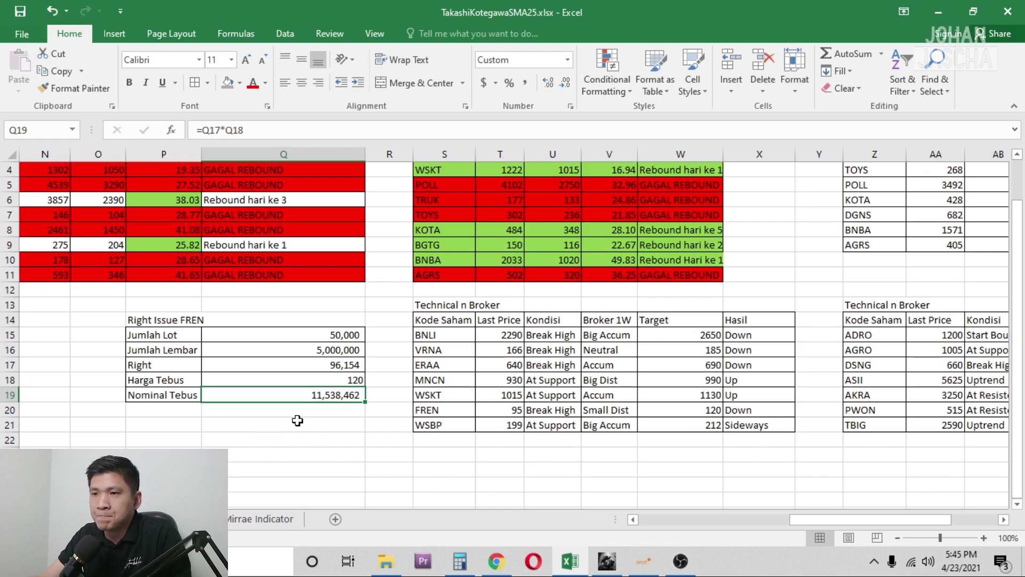
click(298, 421)
click(293, 401)
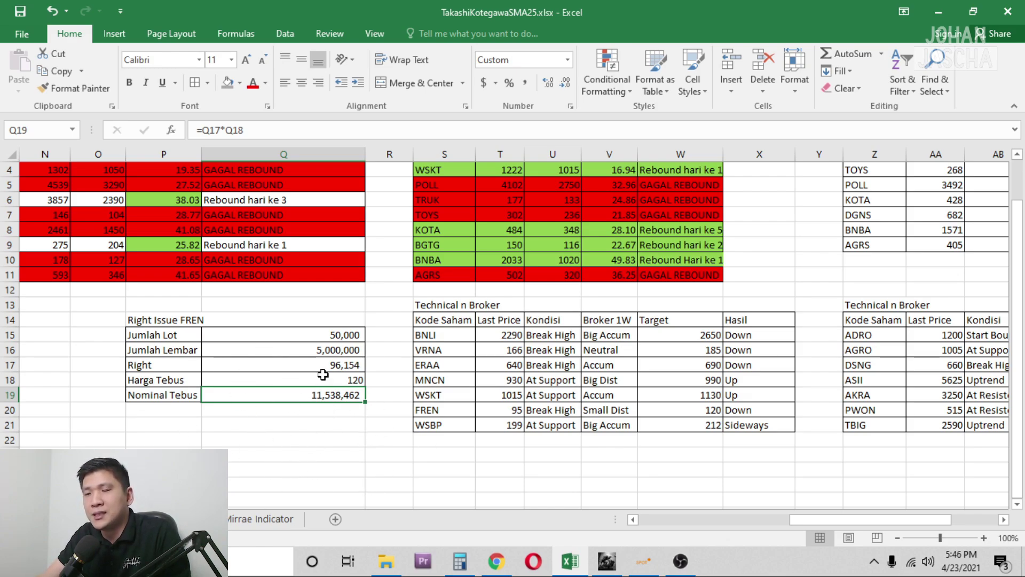
click(233, 414)
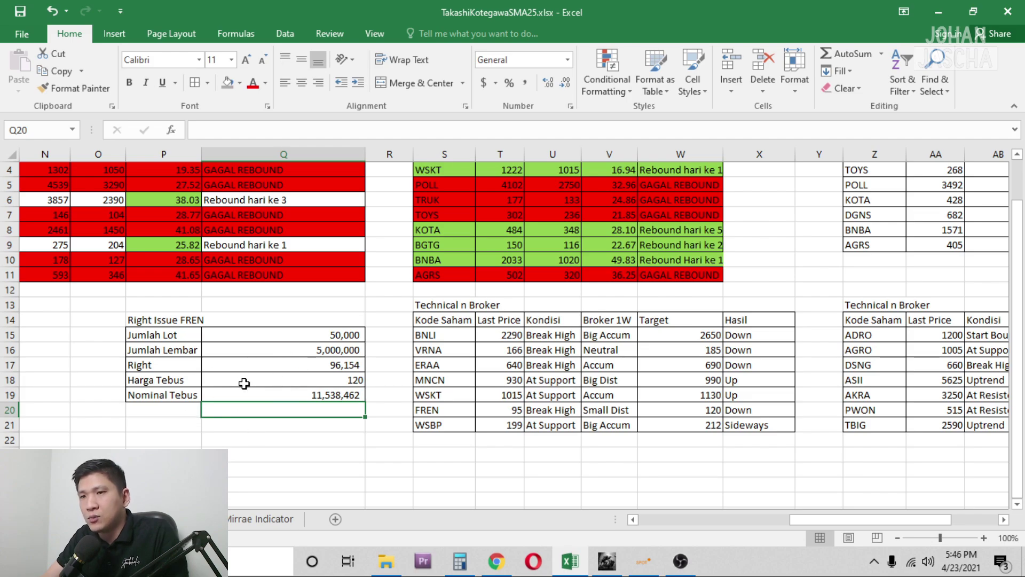
click(236, 396)
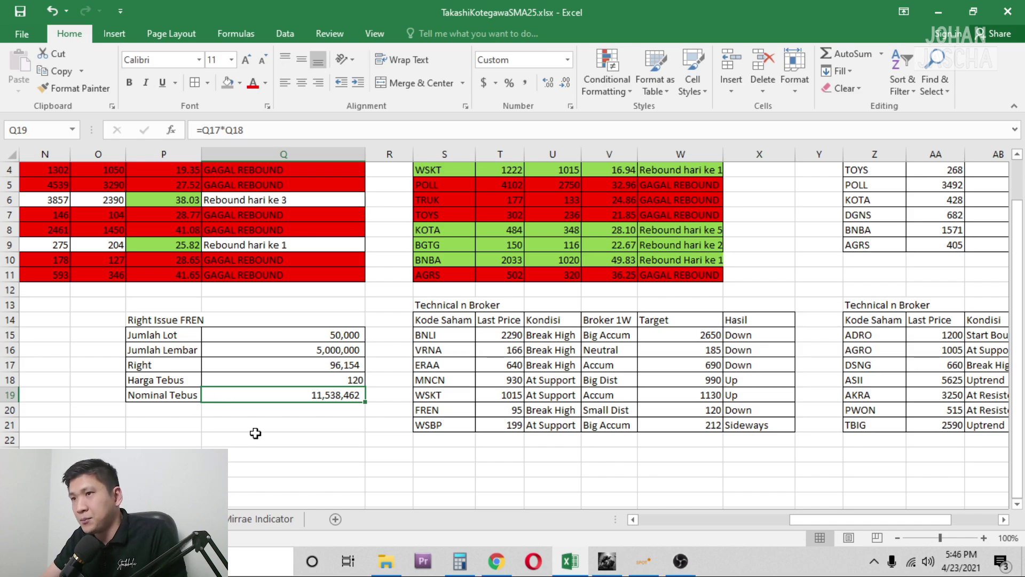
click(287, 439)
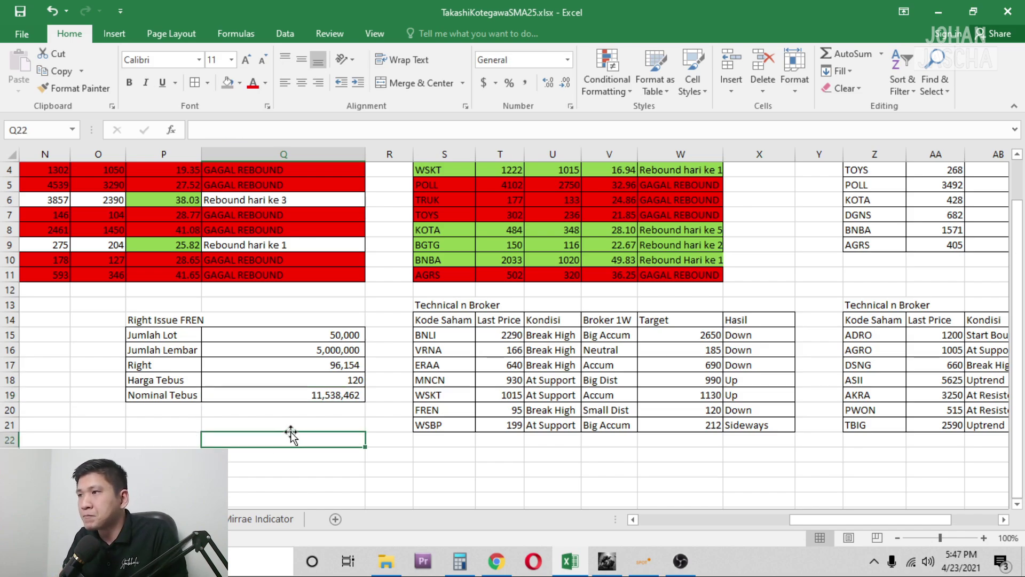
Step: Go to the 23-Apr-21 BNF Method table to review its stock picks
key(Right)
scroll(480, 420, up, 1)
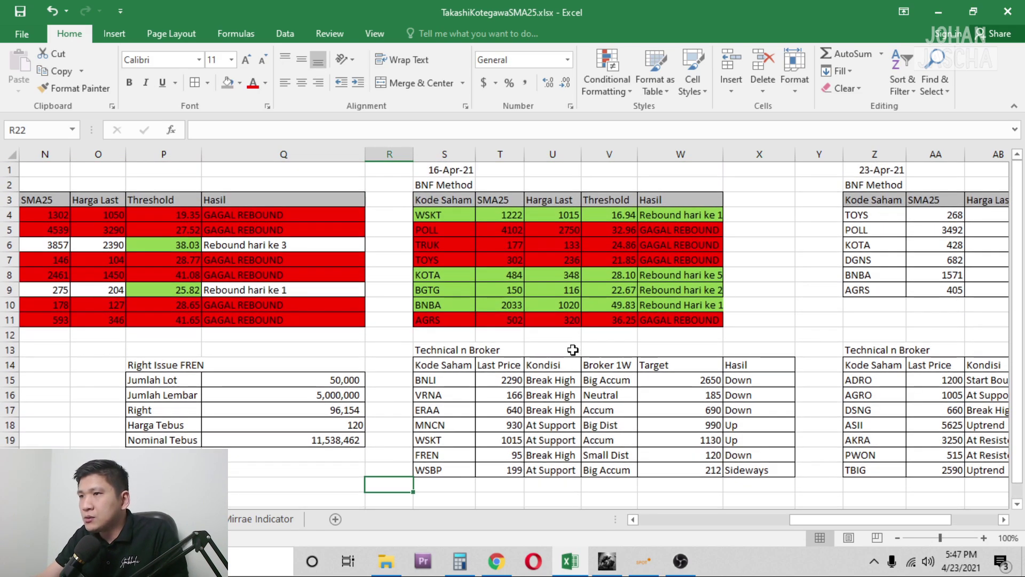
key(Right)
key(Right)
key(Right)
key(Right)
key(Right)
key(Right)
key(Right)
key(Right)
key(Right)
key(Right)
key(Right)
key(Right)
key(Right)
key(Right)
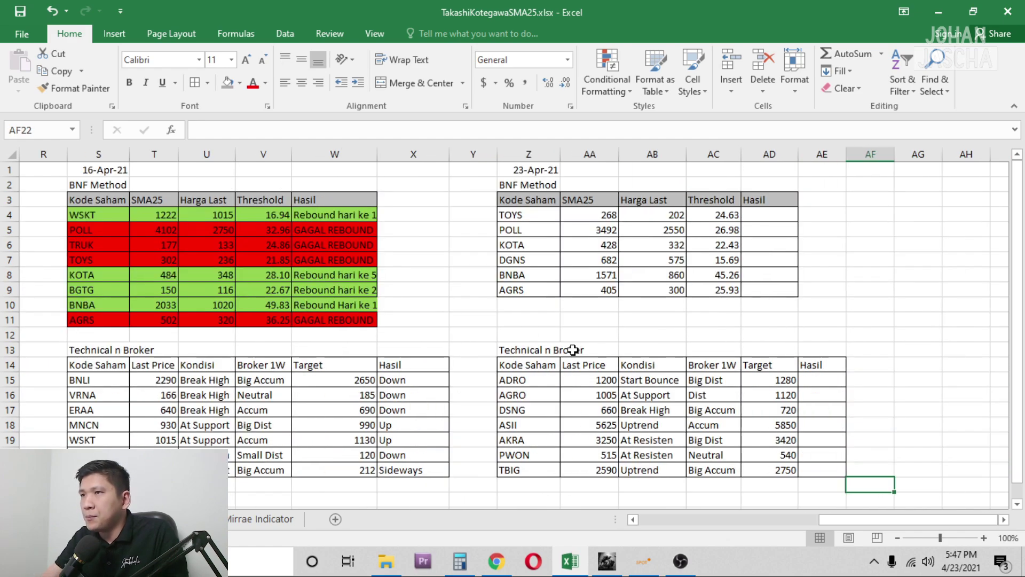
click(557, 231)
click(529, 186)
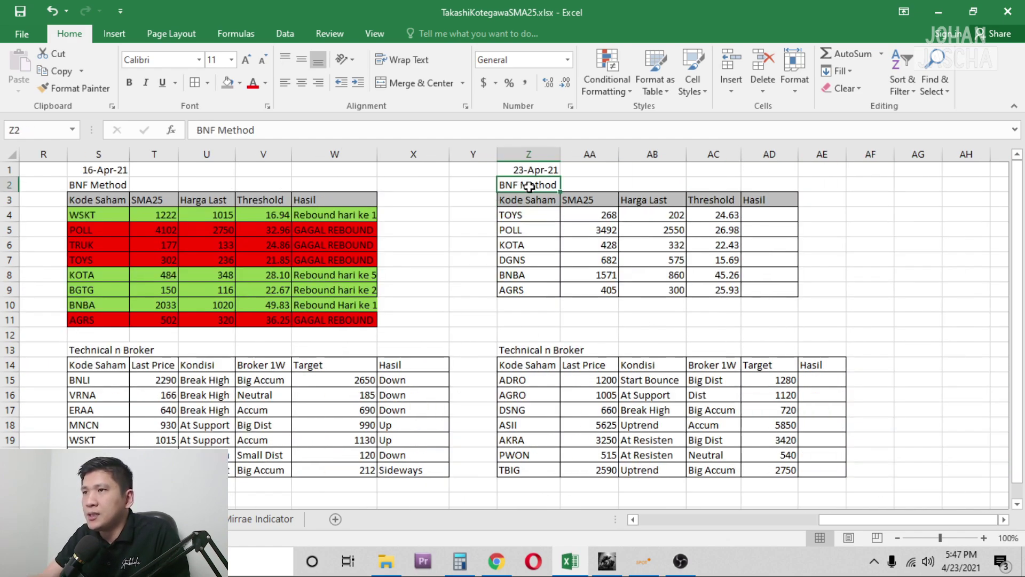
Step: Compare the full list of stock codes in the 23-Apr-21 BNF Method table with the 16-Apr-21 list
click(93, 184)
click(535, 209)
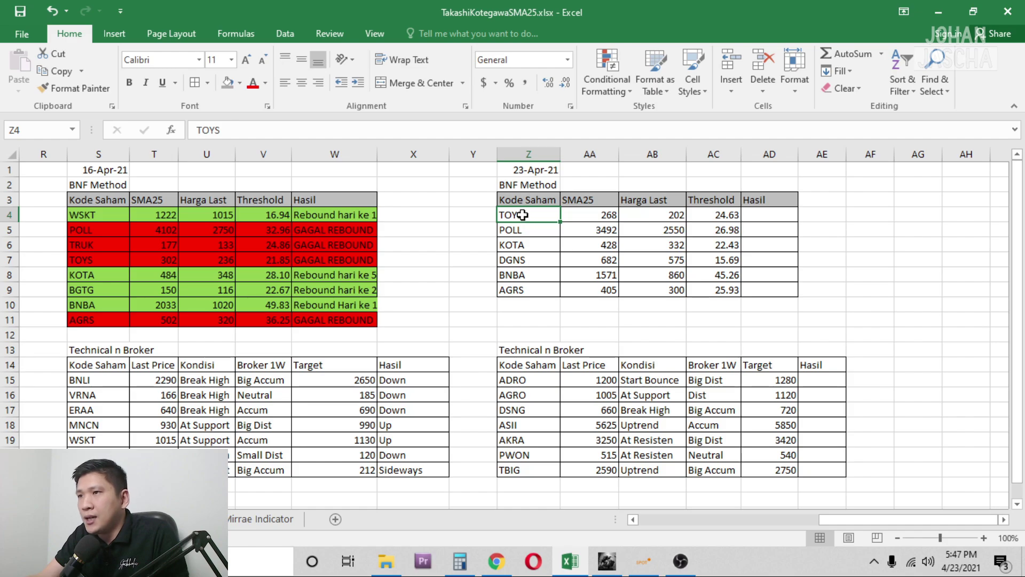
drag(522, 215, 521, 290)
click(515, 333)
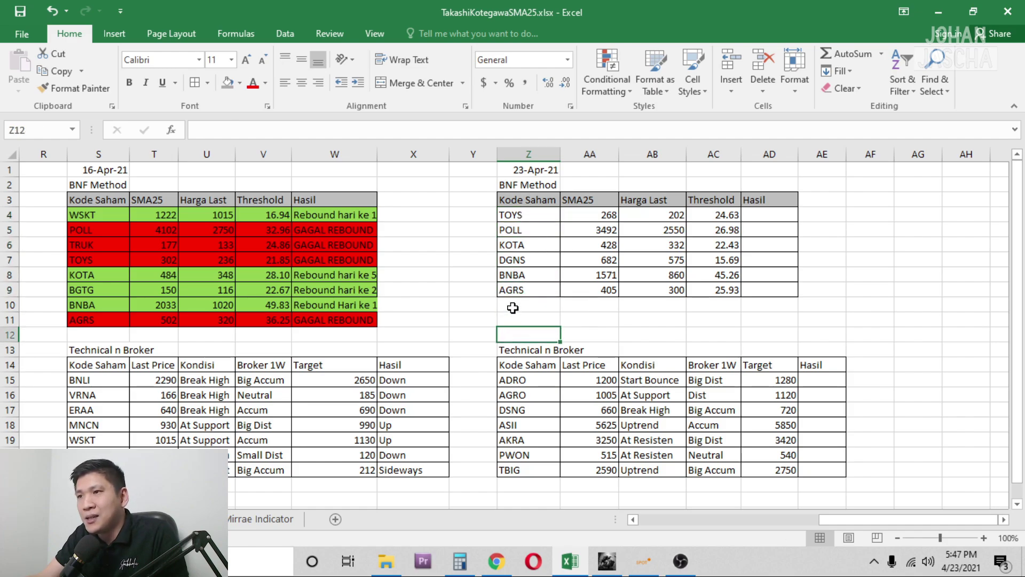
key(Up)
click(83, 211)
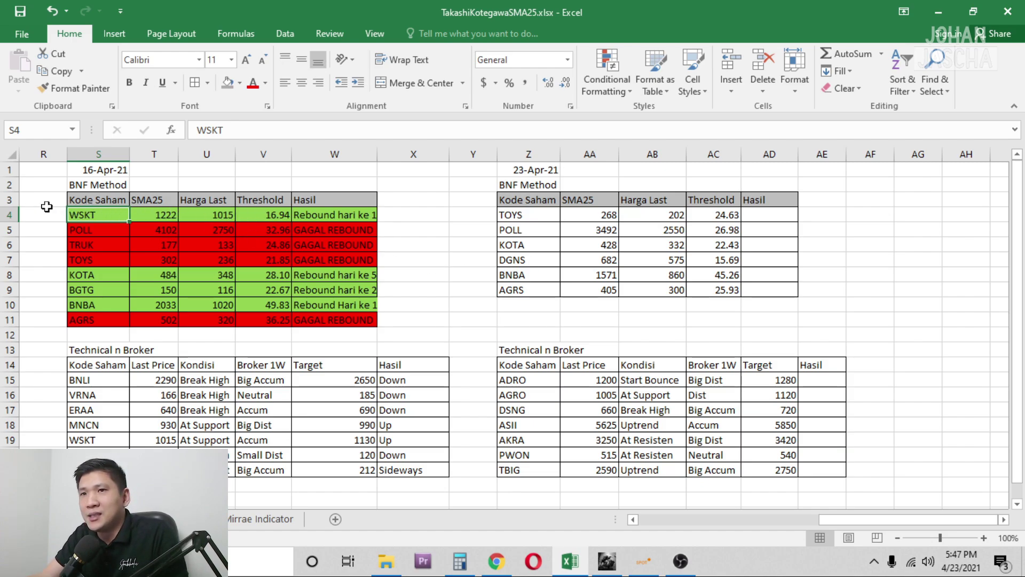
Step: Go through the 23-Apr-21 BNF Method stocks one by one, from TOYS to AGRS
click(537, 215)
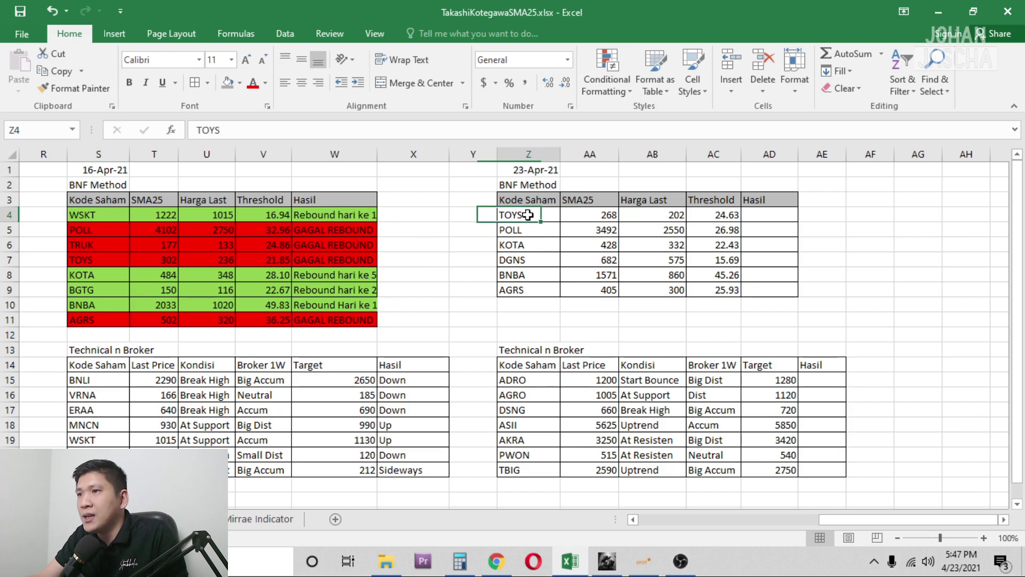
click(511, 230)
click(544, 245)
click(540, 260)
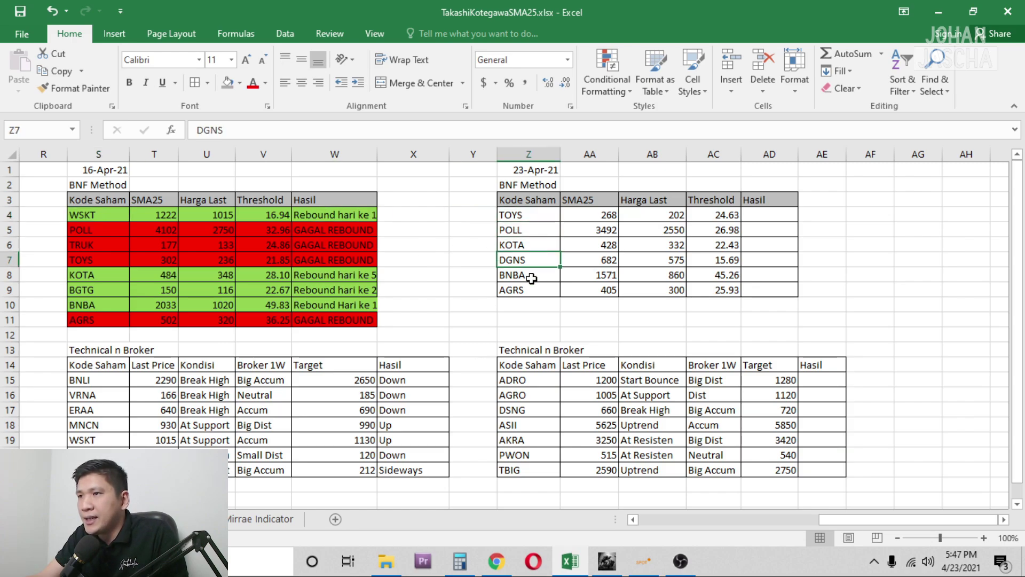
click(532, 277)
click(530, 293)
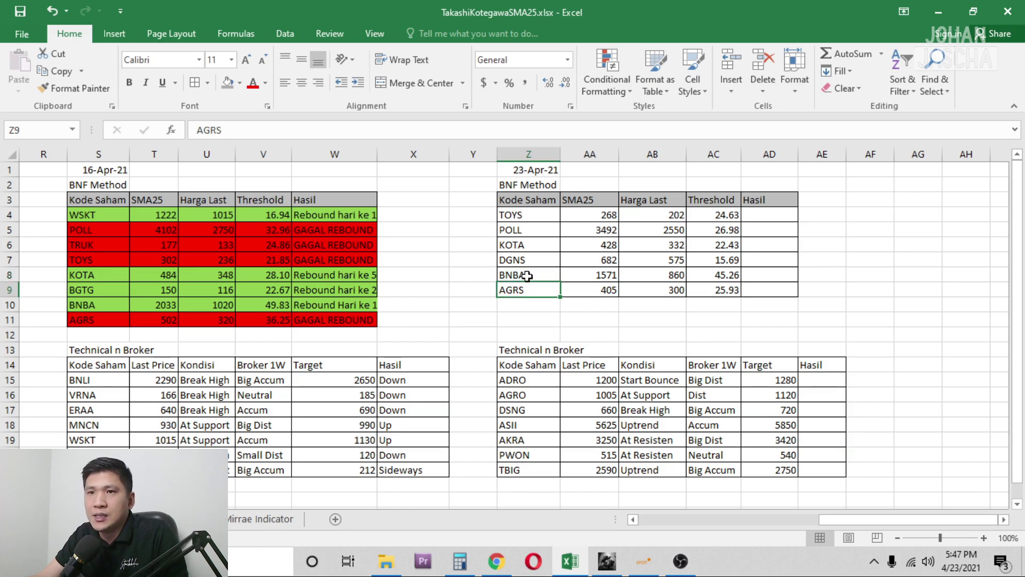
Step: Compare BNBA's 23-Apr-21 threshold with its entry in the 16-Apr-21 BNF Method table
click(526, 275)
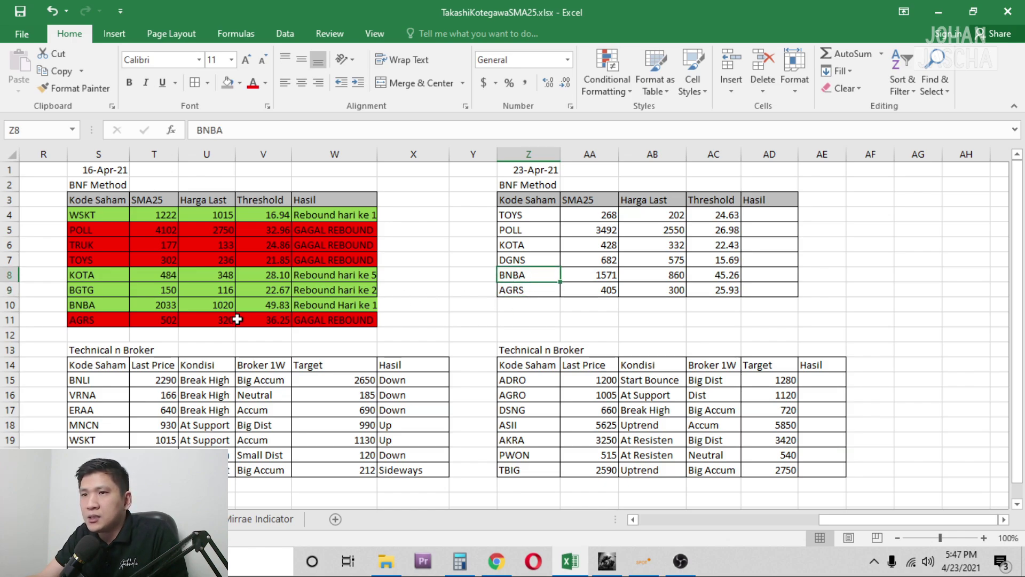
click(85, 306)
click(691, 276)
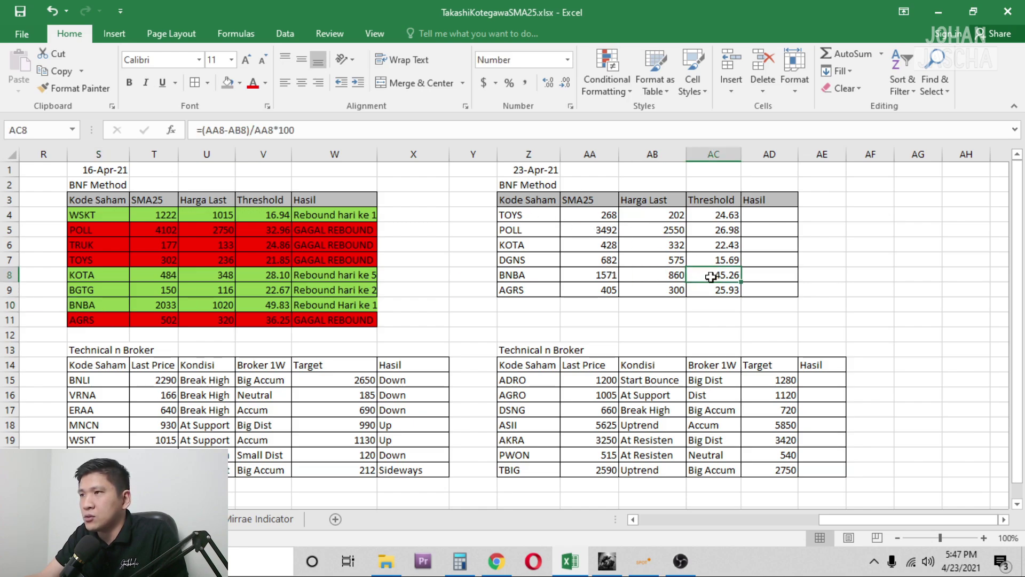
click(548, 293)
click(718, 275)
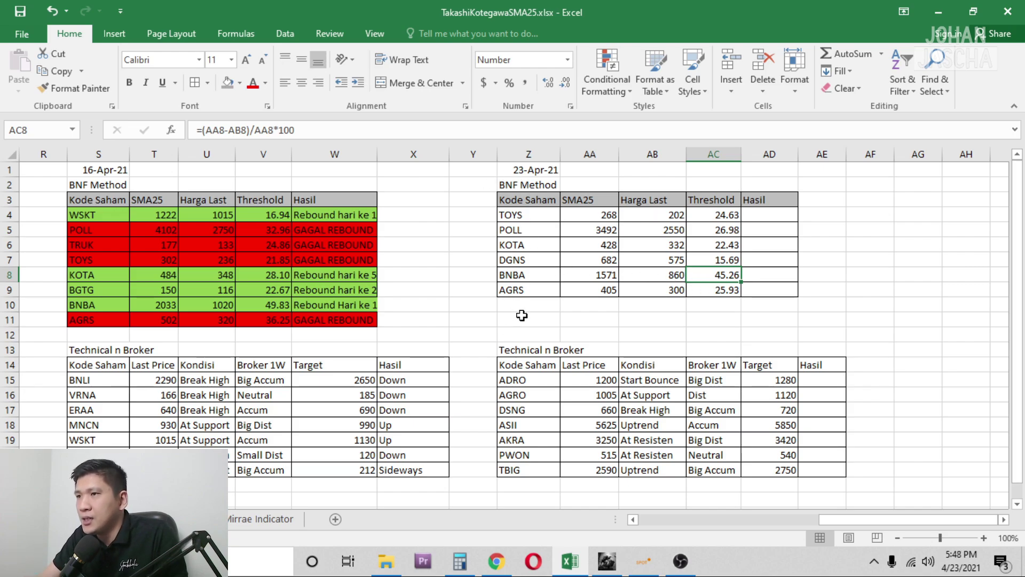
Step: Trace AGRS from the 23-Apr-21 BNF Method table back through the 16-Apr-21 and 10-Apr-21 tables, then return to the 23-Apr-21 table
click(521, 290)
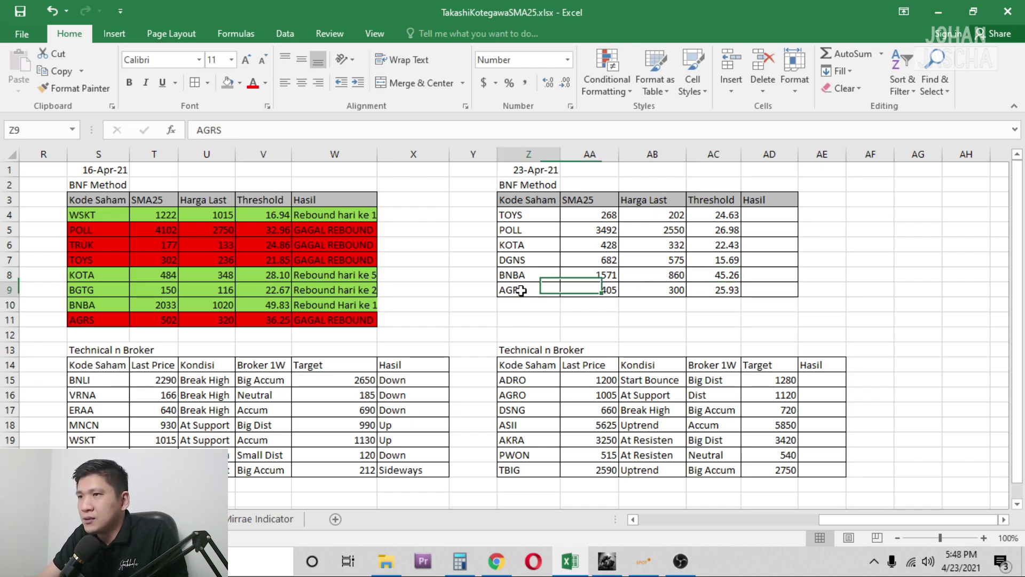
click(113, 319)
scroll(113, 320, left, 6)
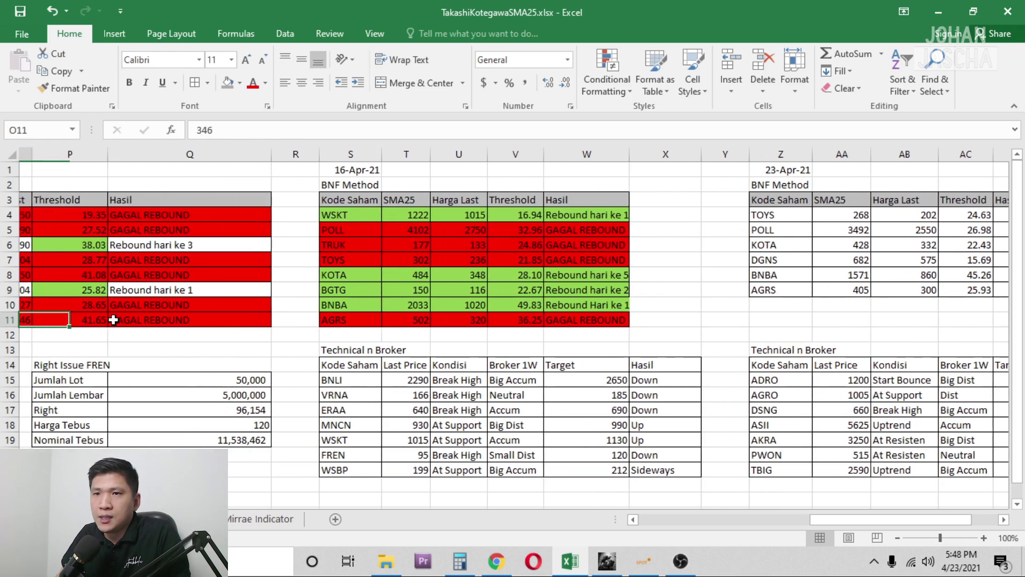
click(113, 319)
key(Right)
key(Right)
key(Right)
key(Right)
key(Right)
key(Right)
key(Right)
key(Right)
key(Right)
key(Right)
key(Right)
key(Right)
key(Right)
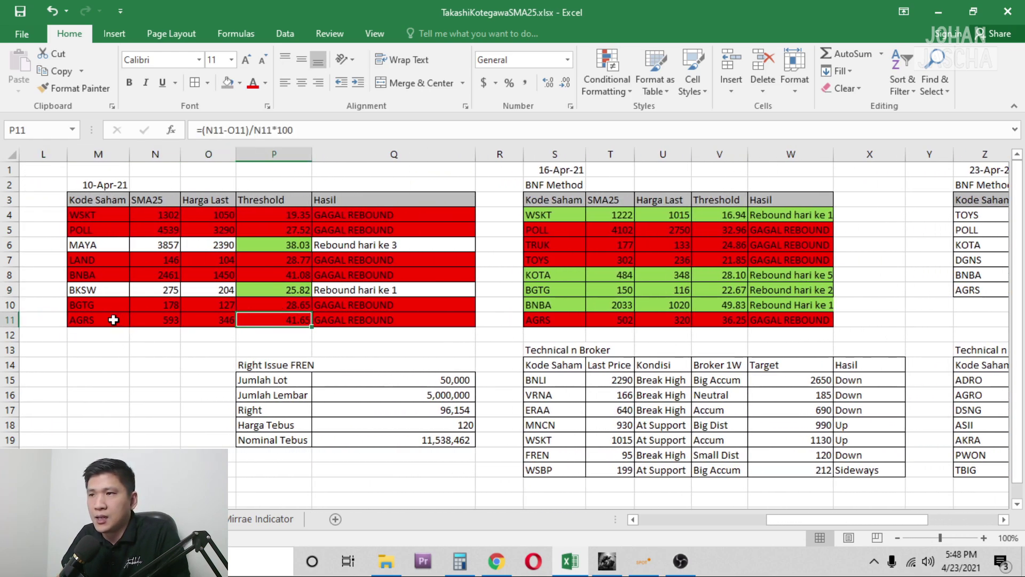
key(Right)
key(Right)
key(Right)
key(Right)
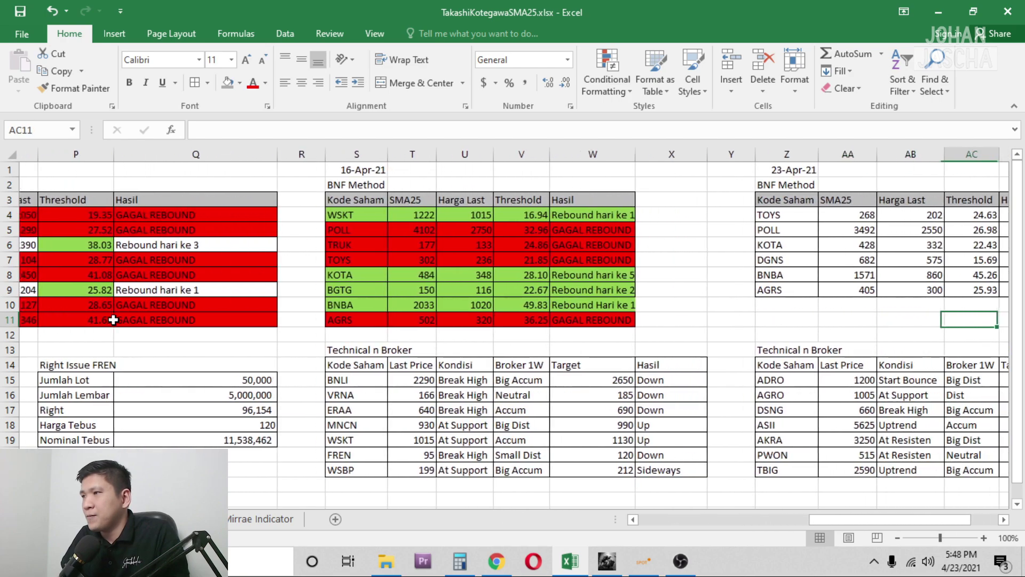
Step: Review the stock codes in the 23-Apr-21 BNF Method table, then focus on BNBA and AGRS
key(Up)
key(Up)
key(Left)
key(Left)
key(Left)
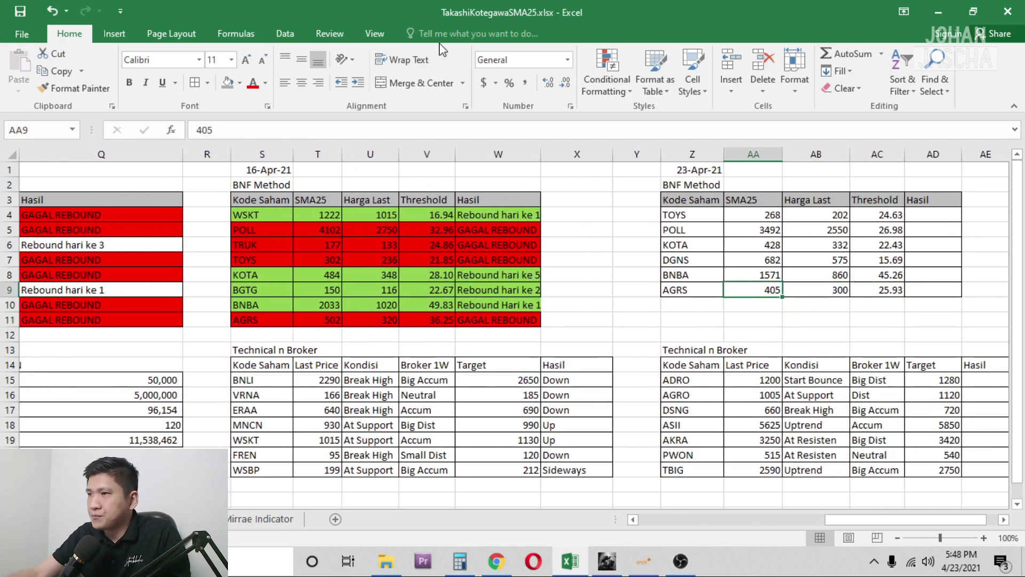
click(677, 289)
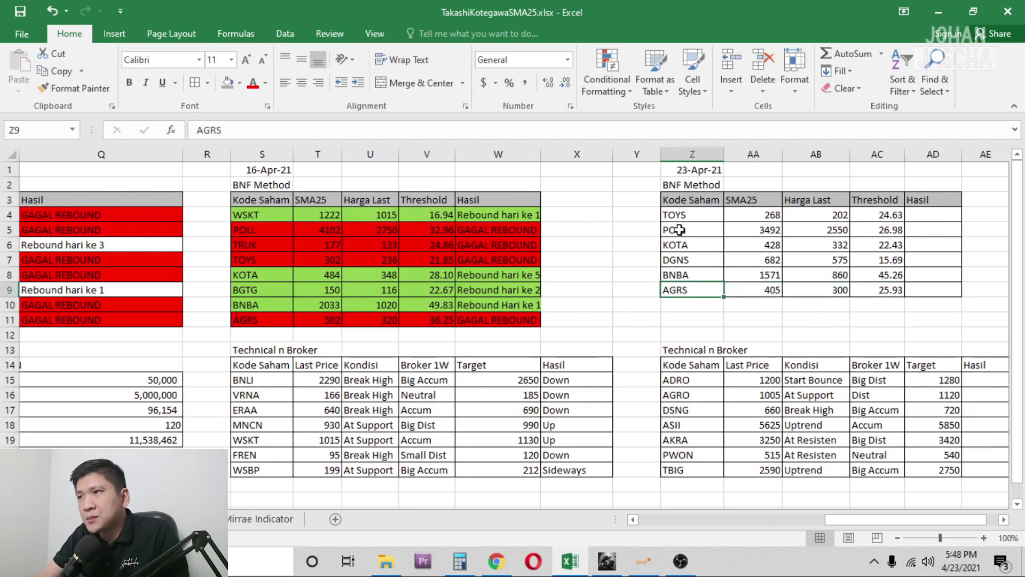
drag(677, 215, 684, 288)
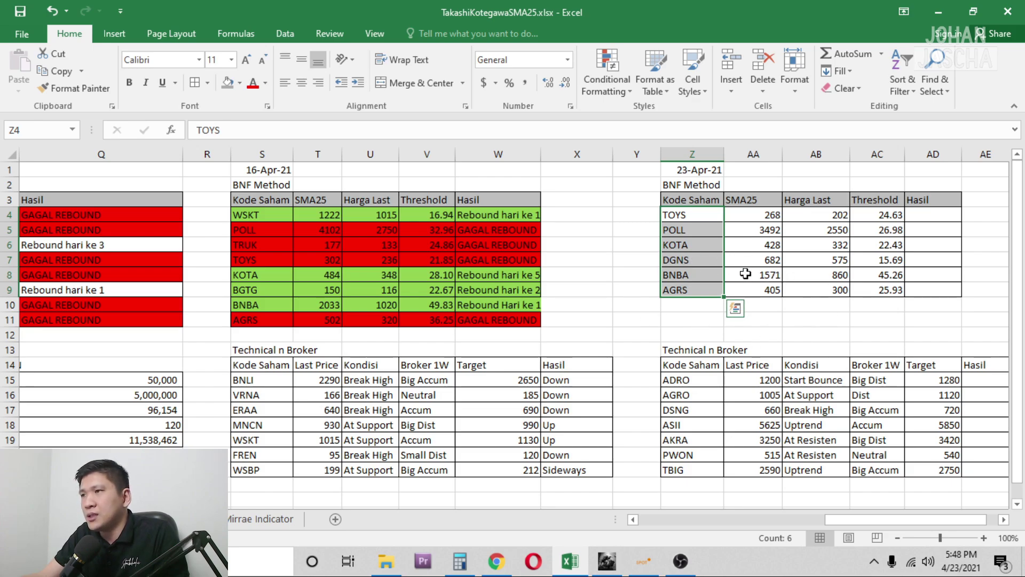
click(684, 274)
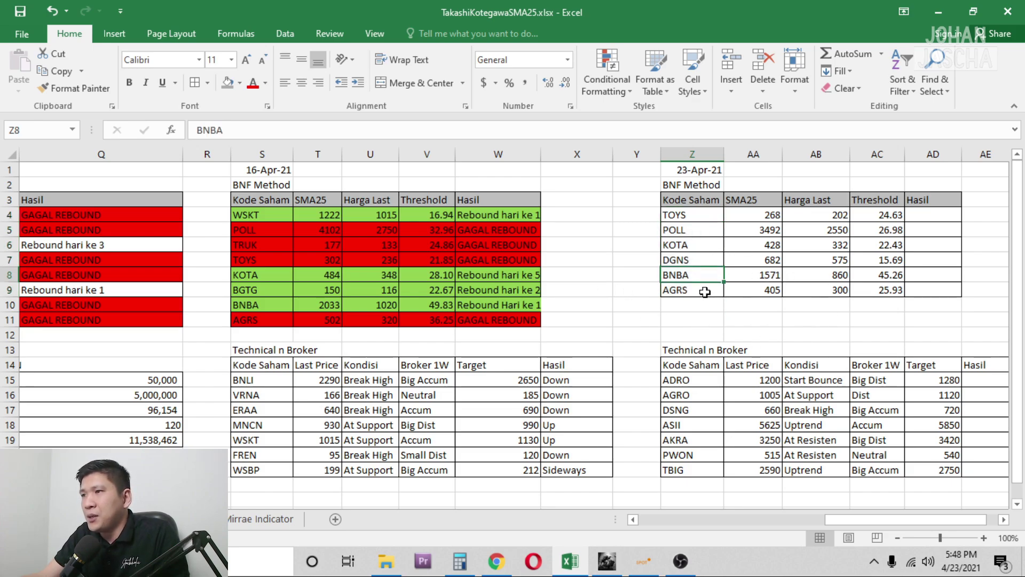
click(676, 293)
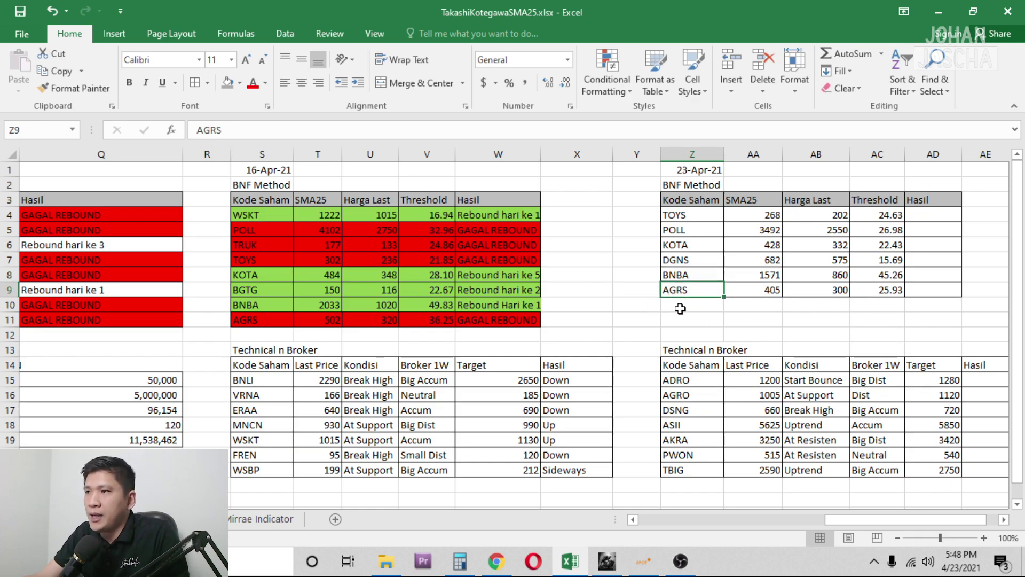
Step: Switch to the trading terminal, load AGRS in the TAPG order book, then return to the workbook
click(570, 560)
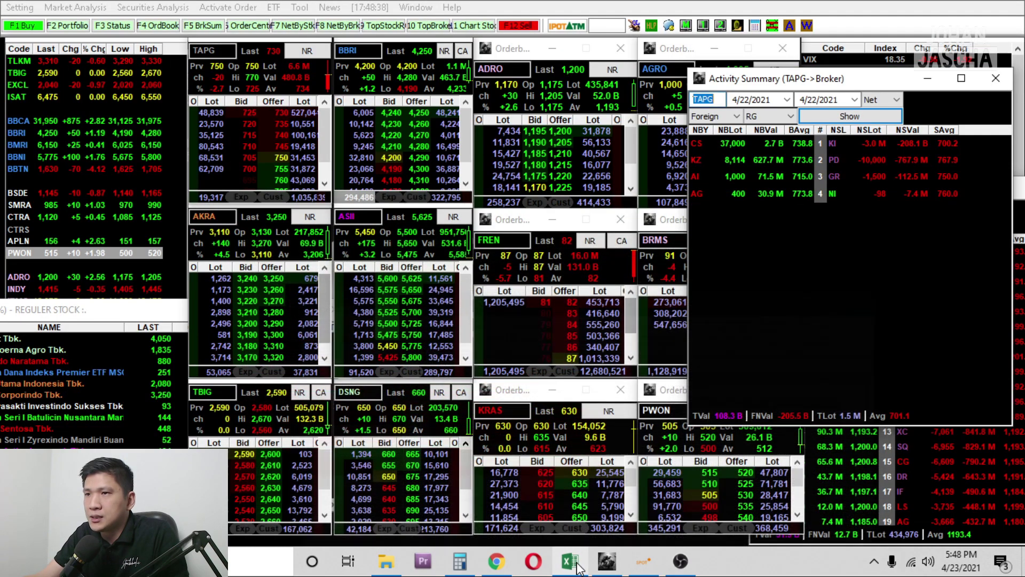
click(211, 50)
text(AGROS)
key(Return)
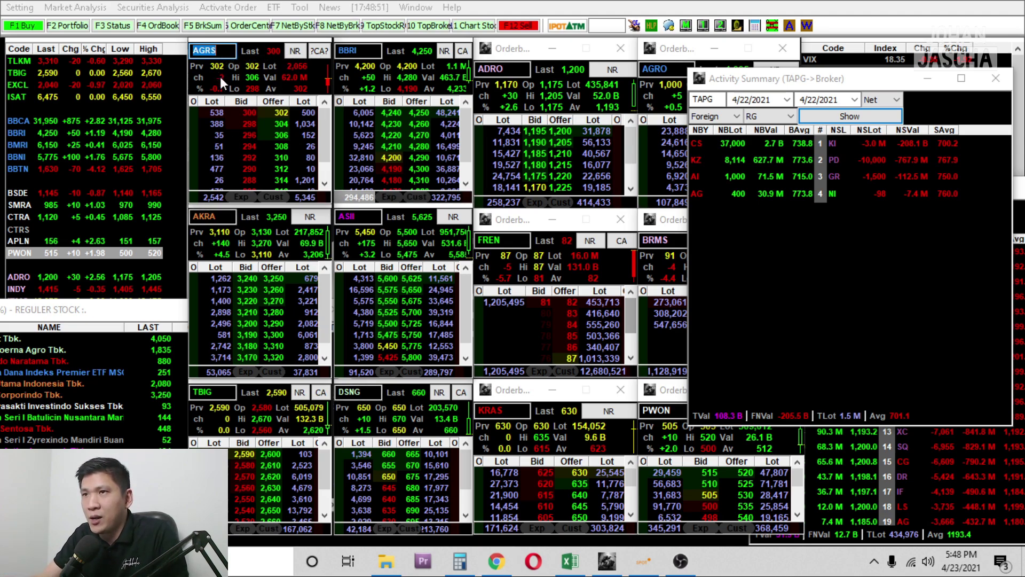
click(496, 562)
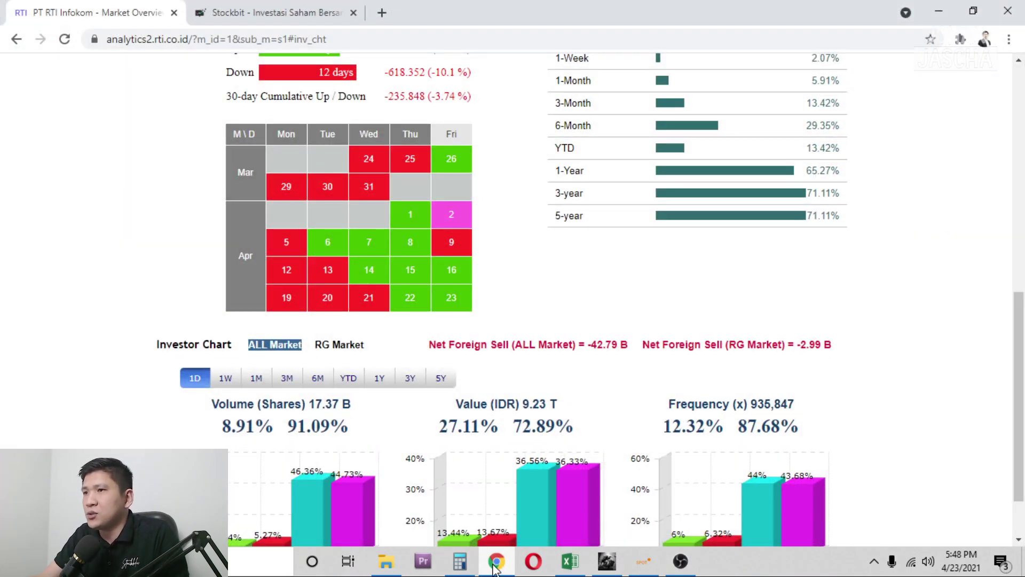
click(496, 561)
click(569, 561)
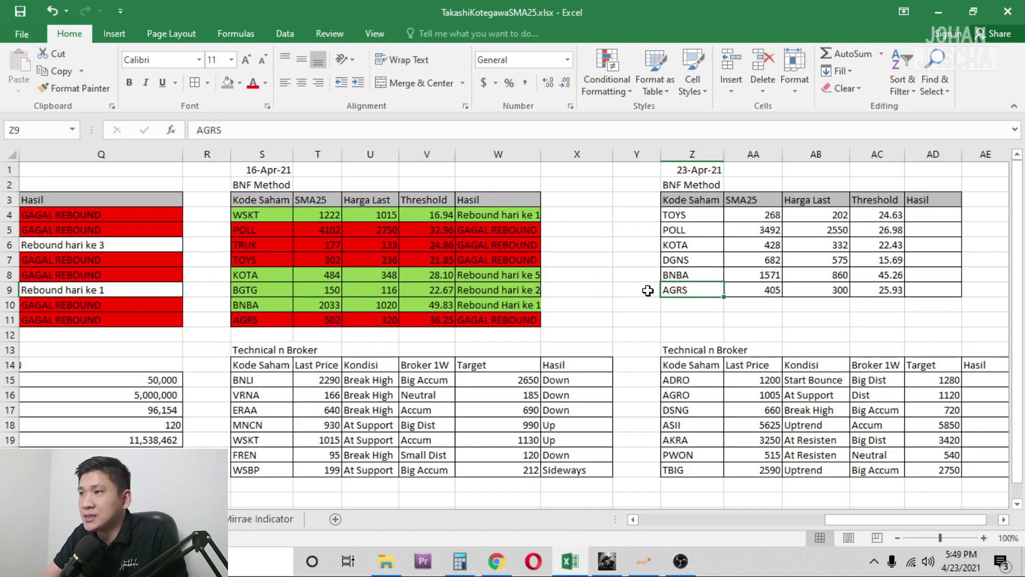
Step: Check BNBA and the last price of AGRS in the 23-Apr-21 BNF Method table
click(694, 276)
click(833, 293)
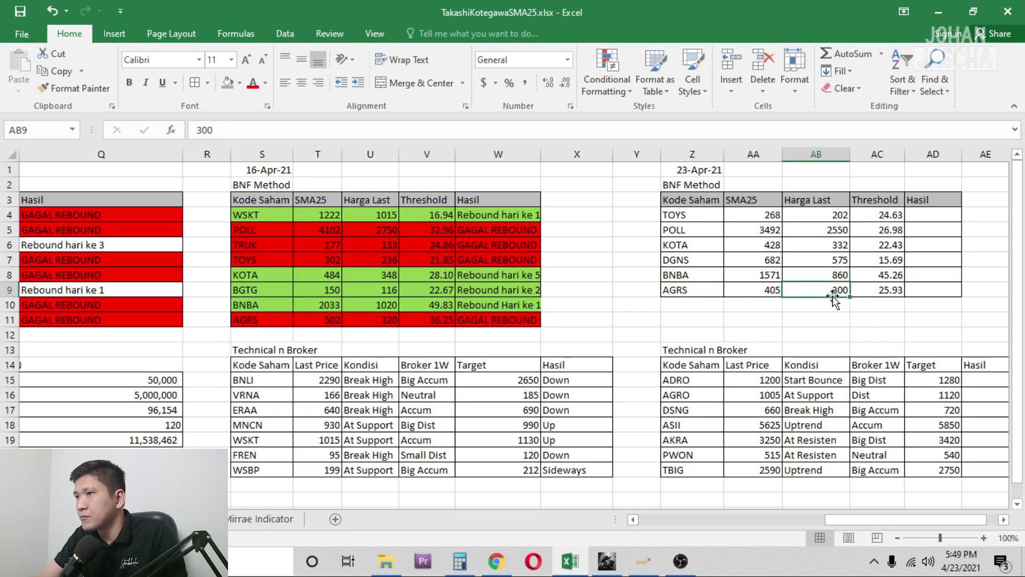
key(Right)
key(Right)
key(Right)
key(Right)
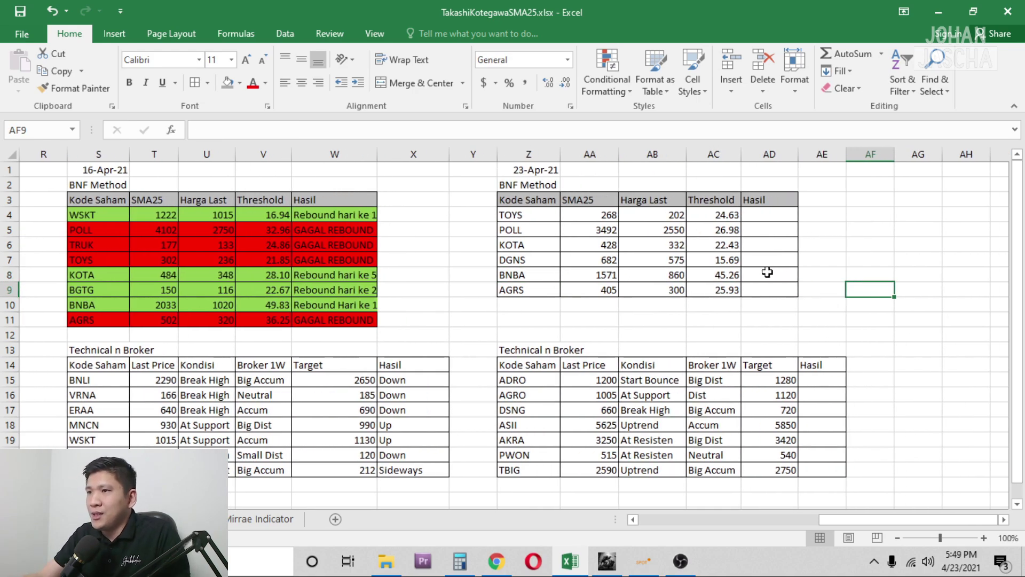
Step: Check ADRO and its last price in the 23-Apr-21 Technical n Broker table
click(502, 382)
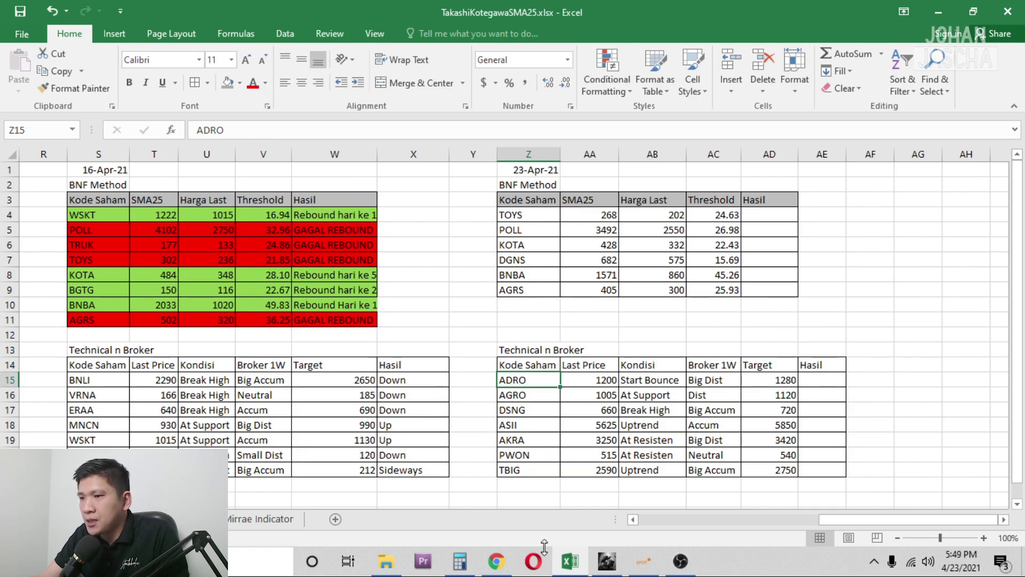
mouse_move(495, 569)
click(604, 383)
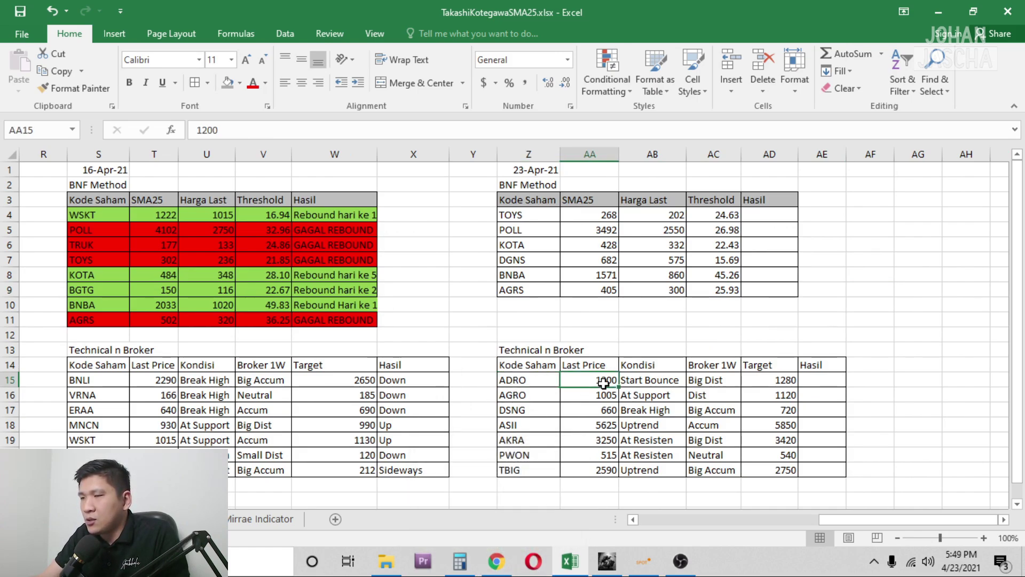
Step: Switch to Stockbit in the browser and load the ADRO chart, focusing on its recent price action
click(495, 566)
click(225, 13)
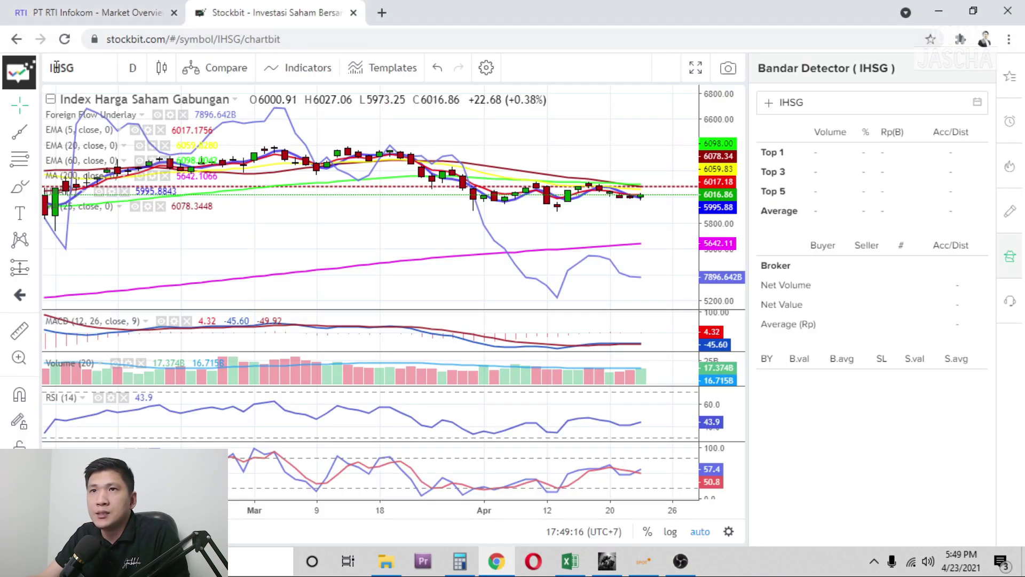
click(55, 67)
text(ADRO)
key(Return)
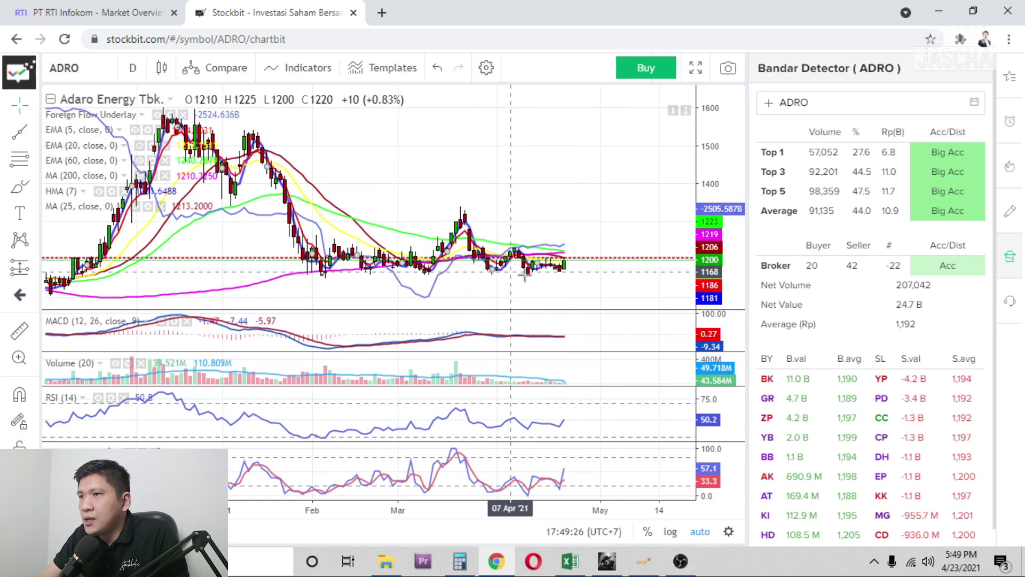
scroll(525, 291, up, 3)
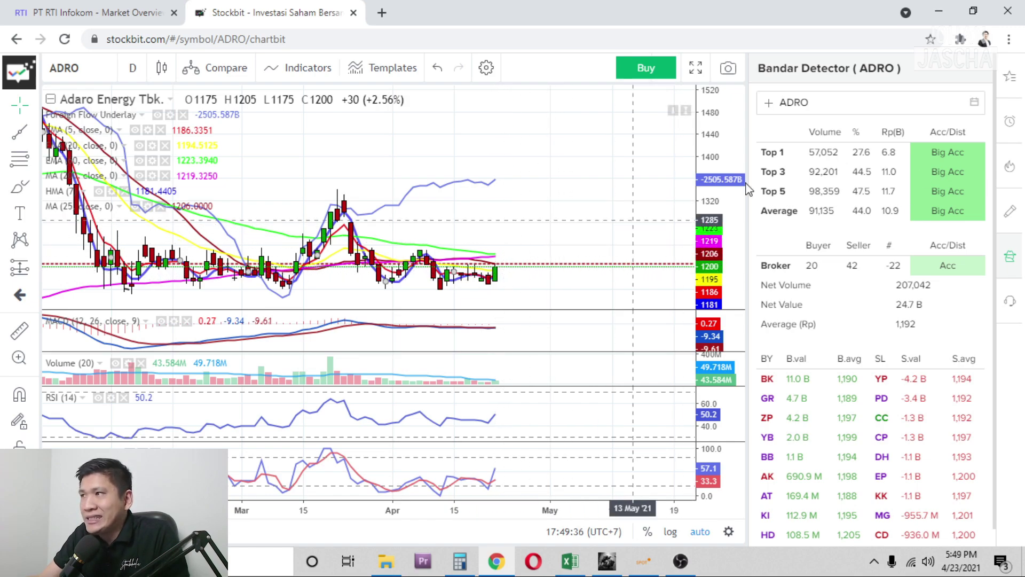
Step: Show ADRO's Bandar Detector results for the period 19/04/2021 to 23/04/2021
click(974, 102)
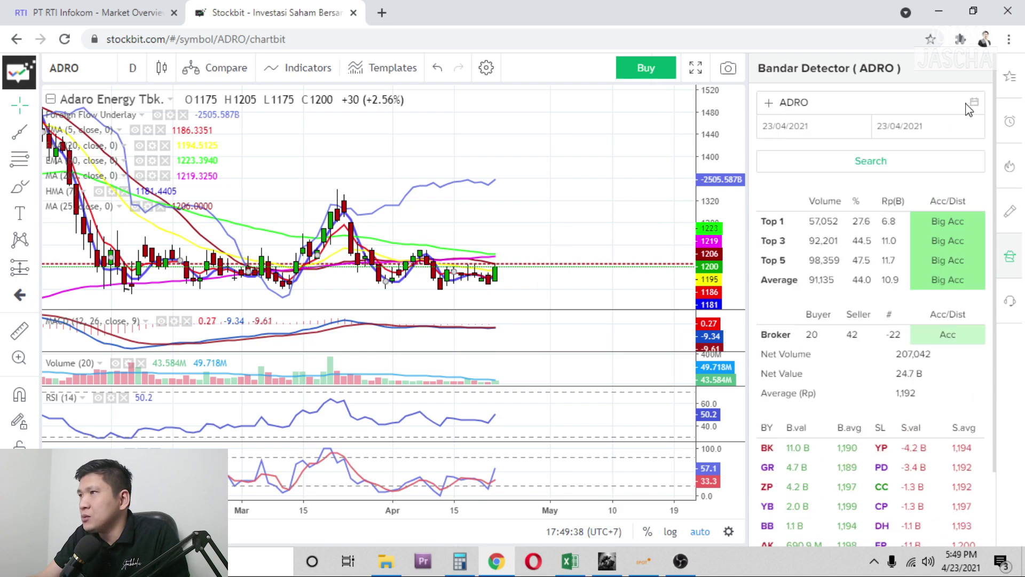
click(829, 127)
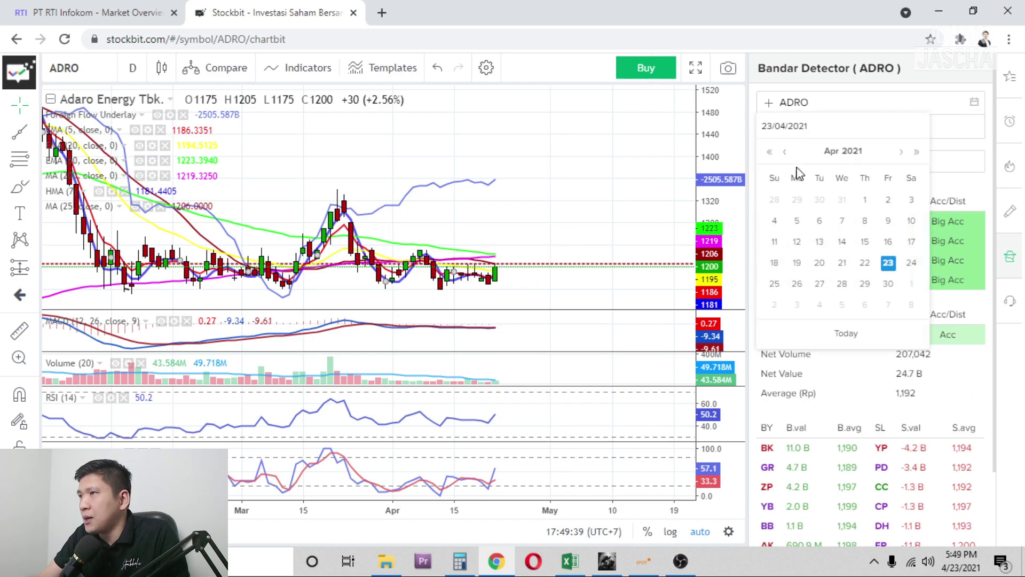
click(798, 263)
click(870, 161)
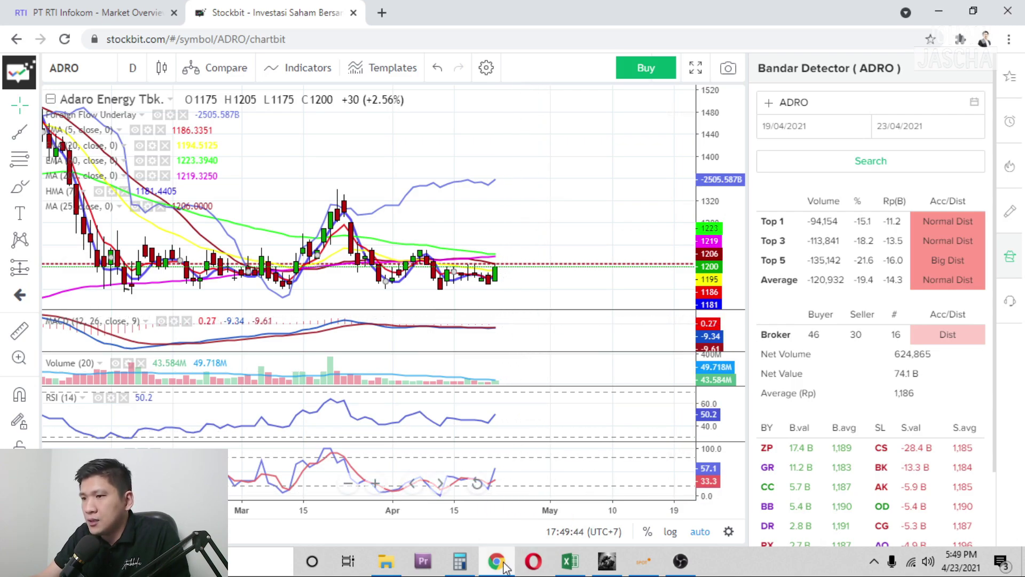
Step: Switch to the trading terminal and show the broker Activity Summary for ADRO
click(570, 561)
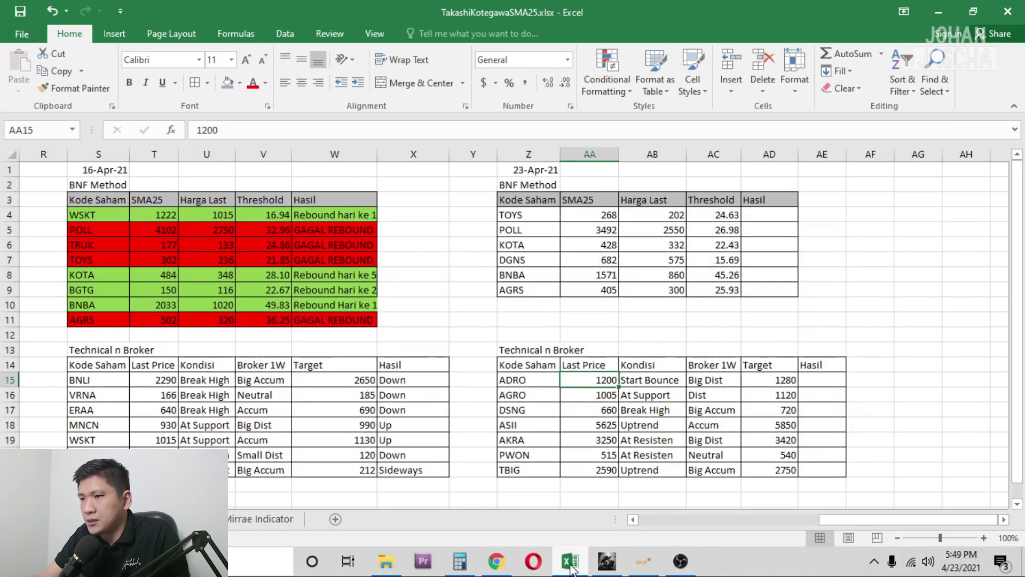
click(533, 560)
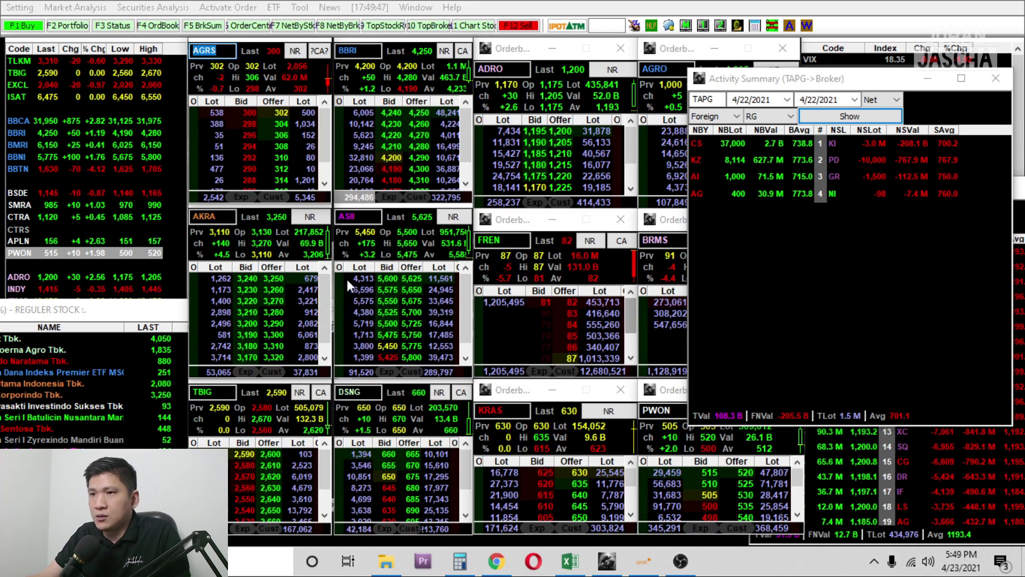
click(715, 100)
text(ADRO)
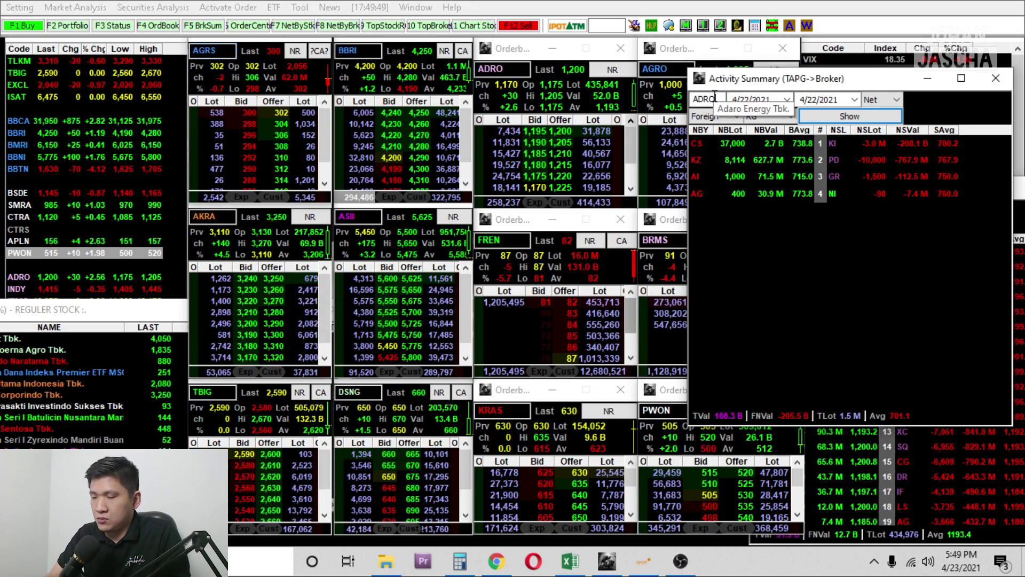
key(Return)
key(Return)
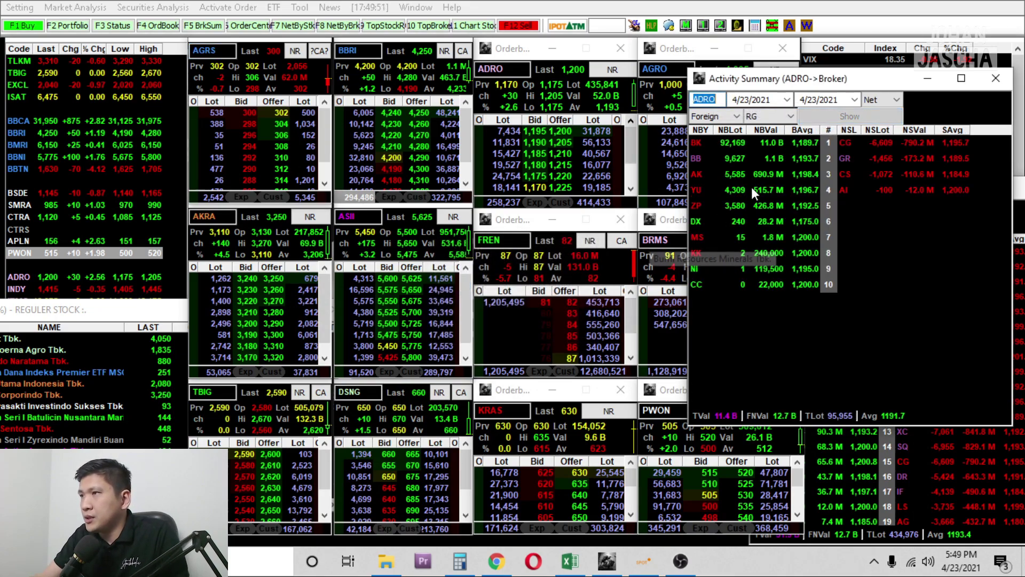
Step: Examine which stocks broker BK traded, then close its Stock Activity By Broker window
double_click(696, 143)
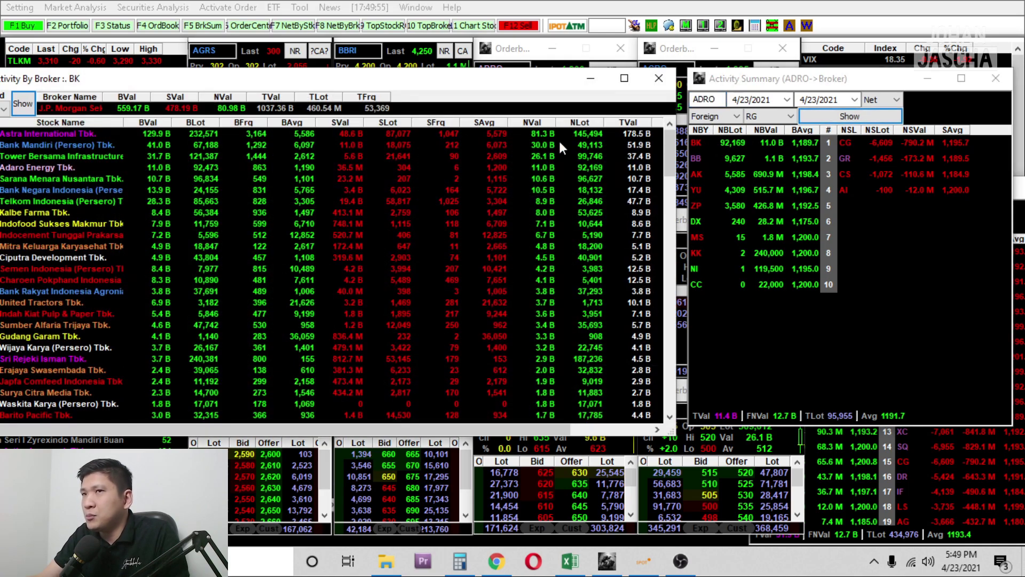
drag(290, 81, 461, 129)
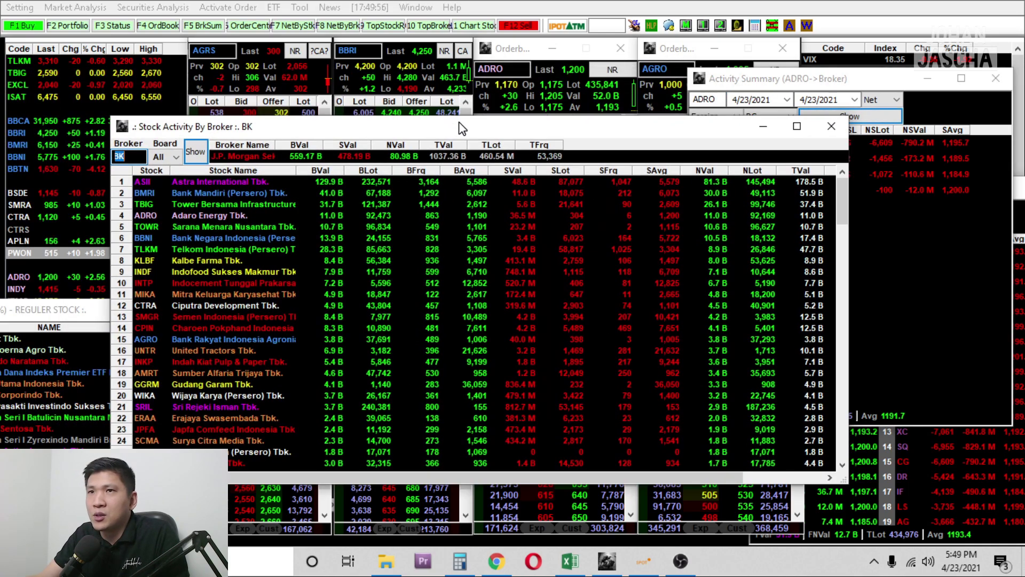
click(831, 126)
Step: Set ADRO's Activity Summary investor filter to All and highlight the top net sellers YP, PD and CC
click(714, 116)
click(716, 131)
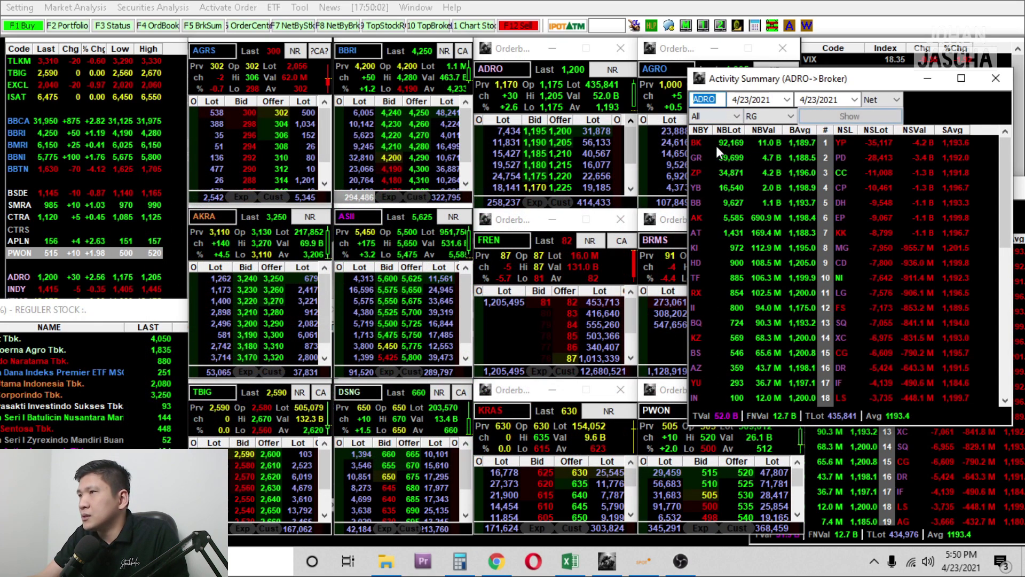
click(842, 142)
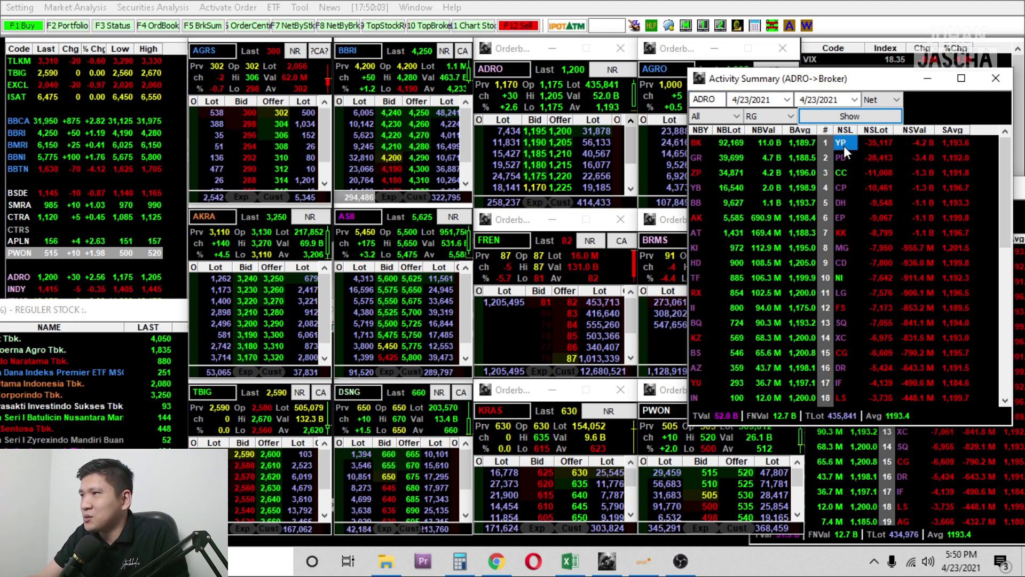
drag(844, 167, 940, 171)
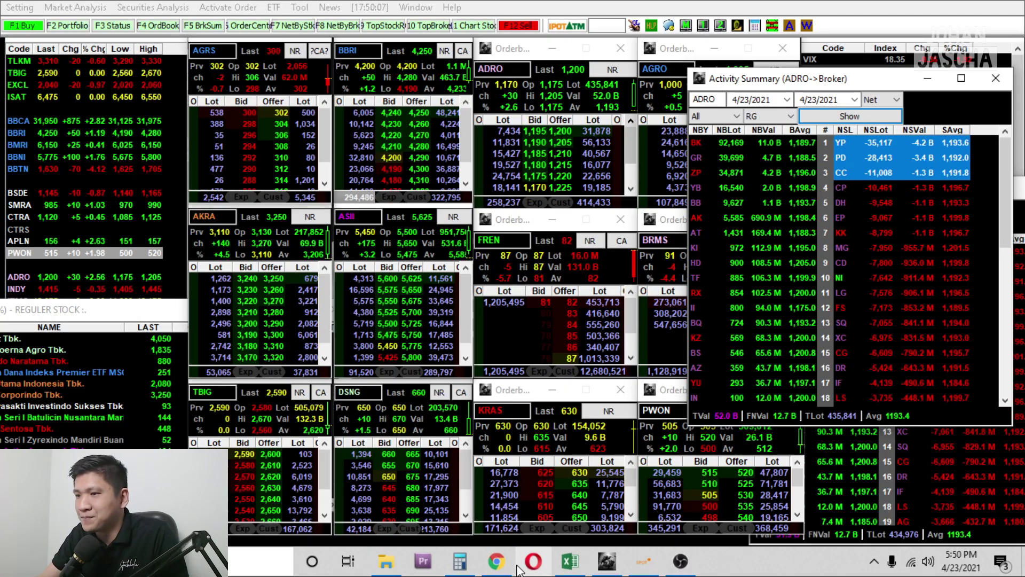
Step: Select AGRO in the workbook's 23-Apr-21 Technical n Broker table, then load the AGRO chart in Stockbit
click(498, 562)
click(501, 563)
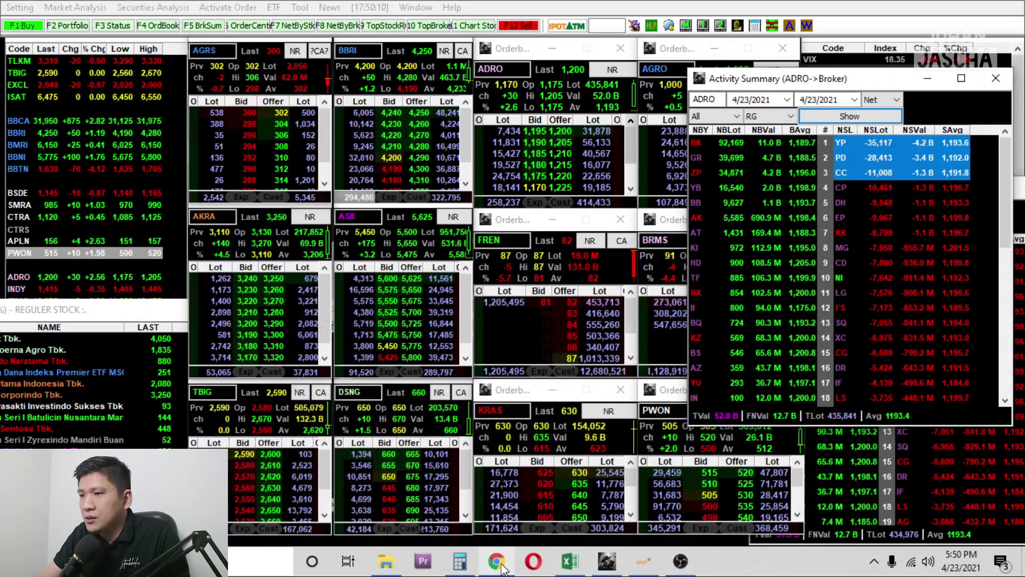
click(570, 561)
click(532, 399)
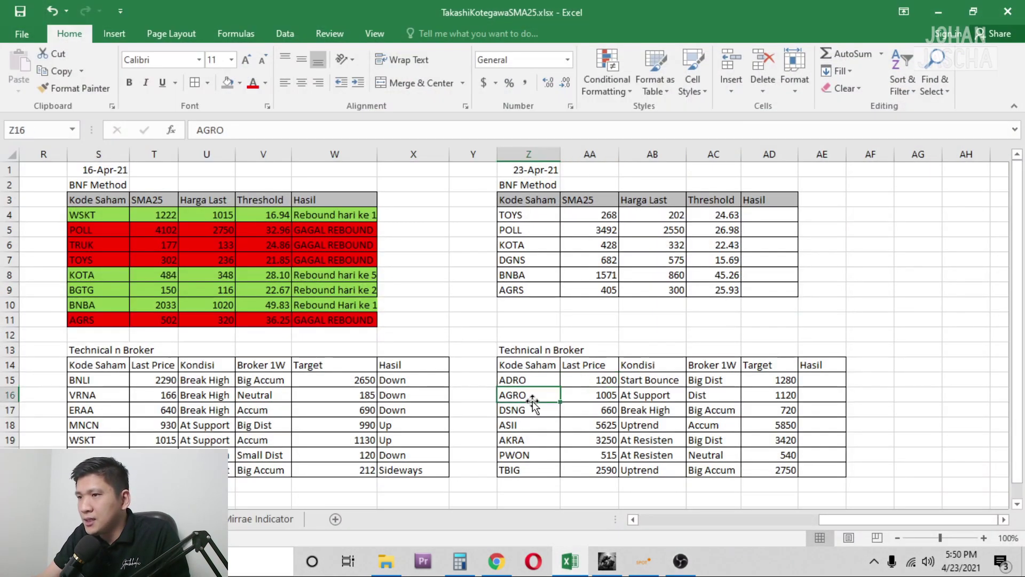
click(496, 561)
click(110, 67)
text(AG)
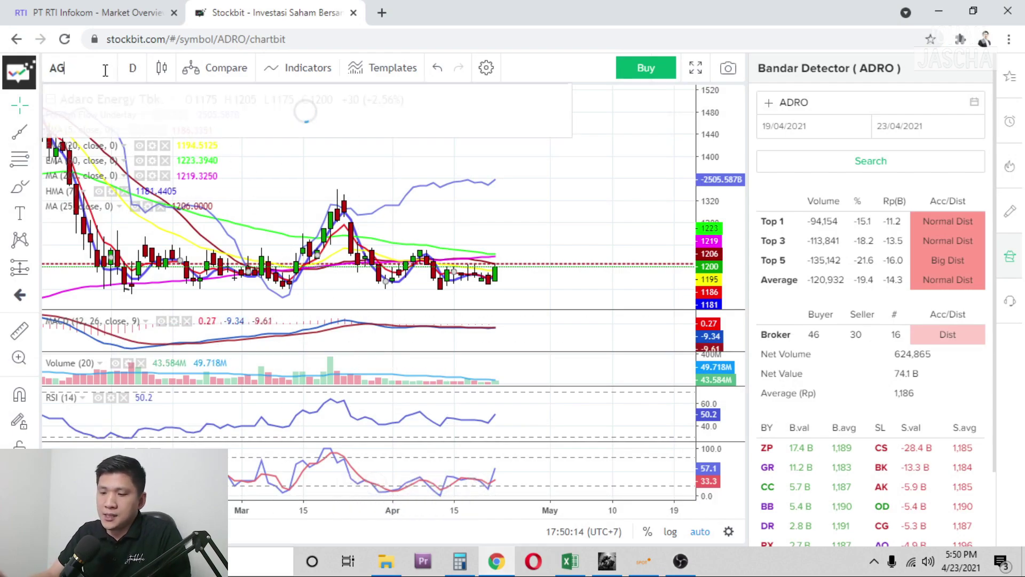
text(RO)
key(Return)
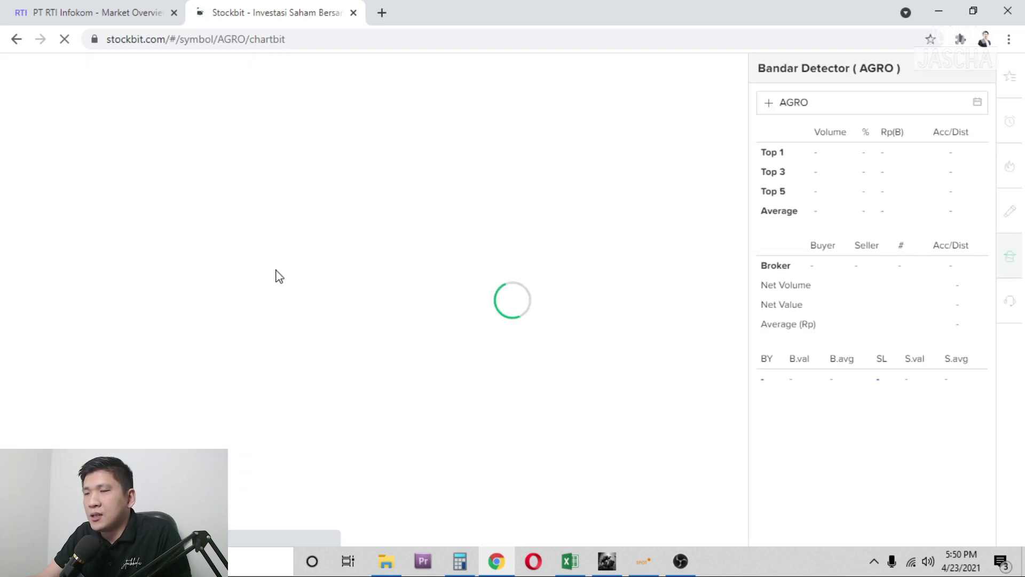
Step: Switch to the trading terminal and bring the AGRO order book to the front
click(497, 569)
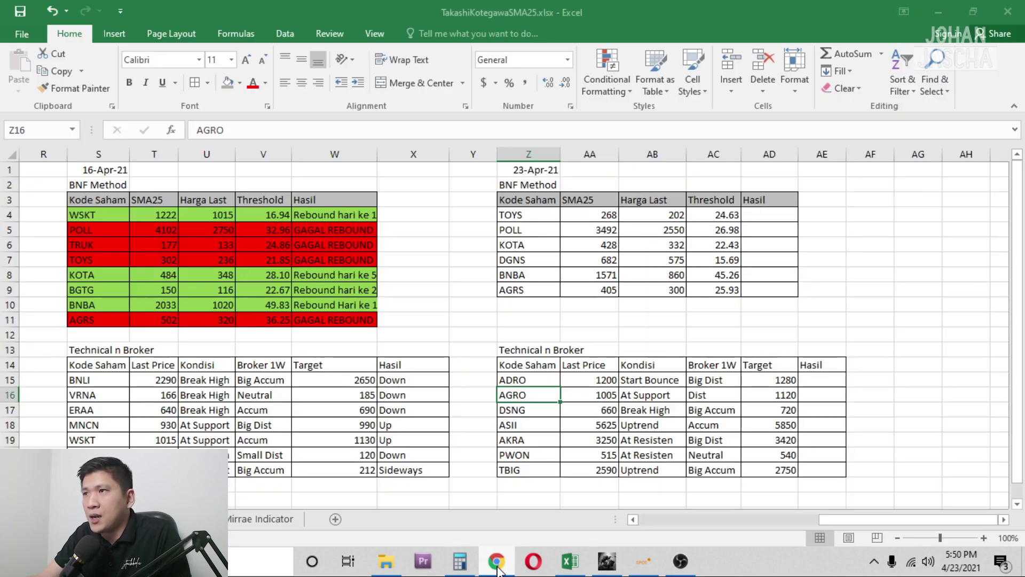
click(569, 560)
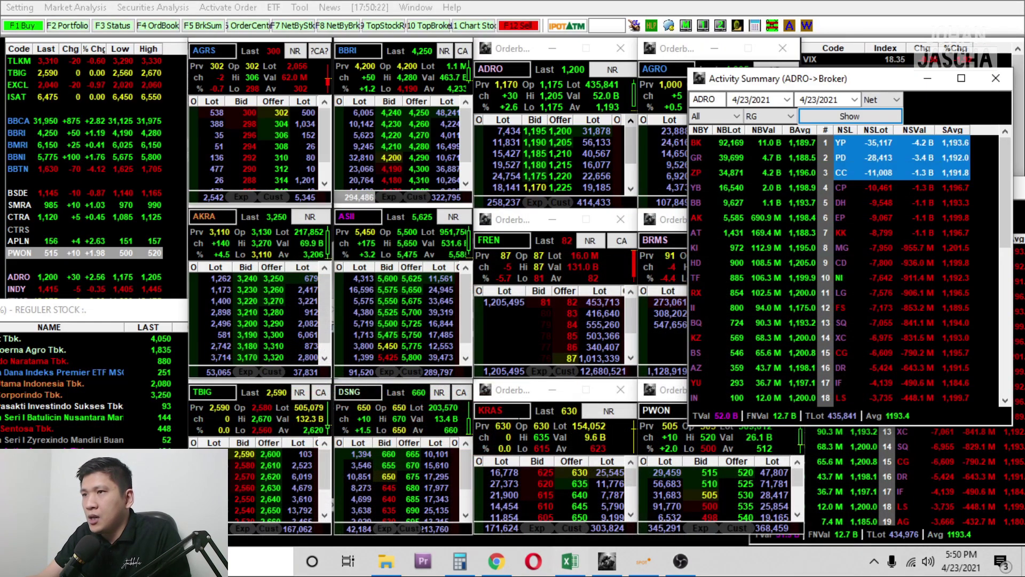
click(774, 70)
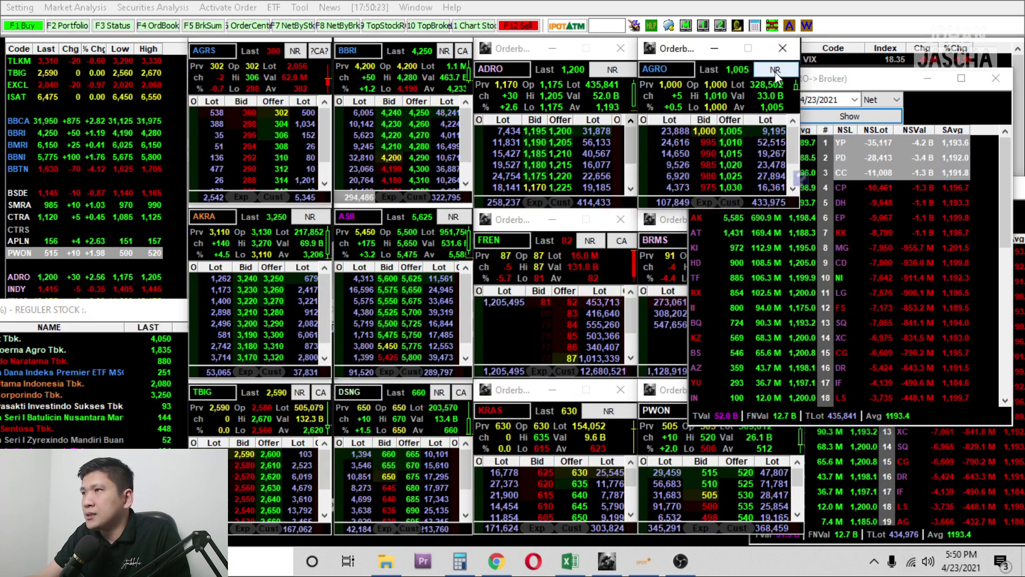
Step: Check AGRO's fundamentals in Stock Focus, then switch to Stockbit and examine its recent daily price action
click(66, 87)
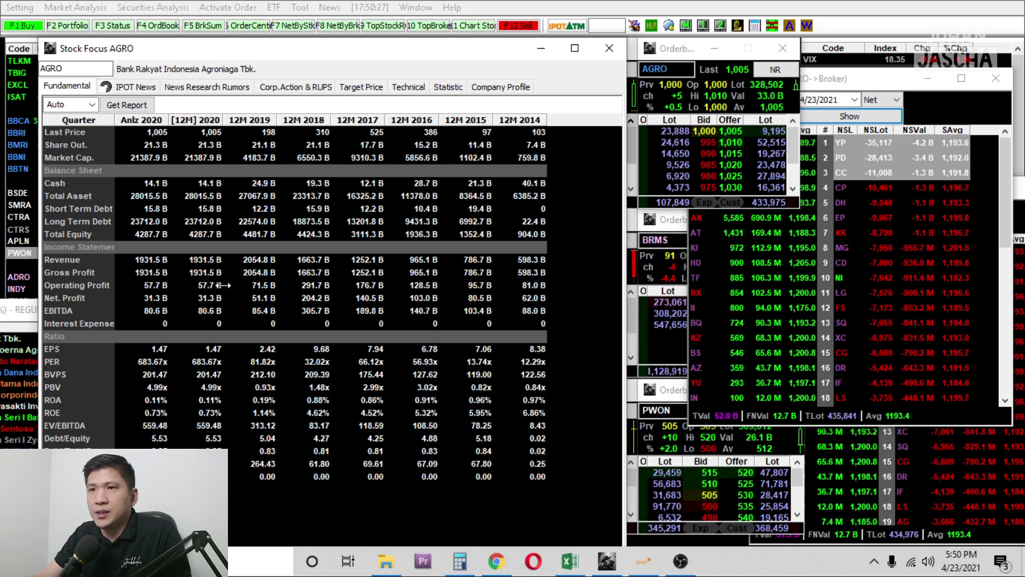
click(502, 569)
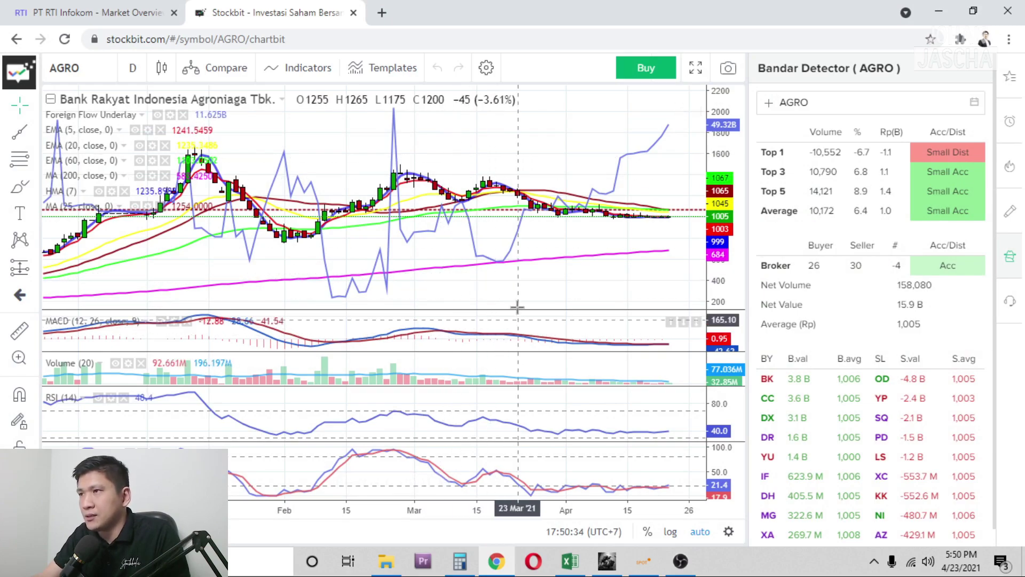
scroll(533, 269, up, 3)
scroll(534, 270, down, 5)
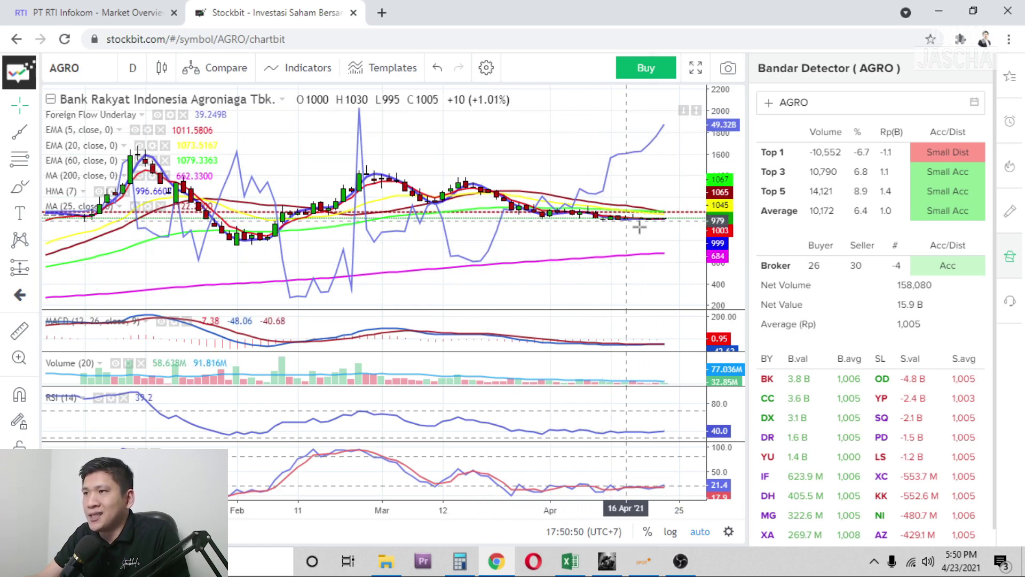
drag(644, 227, 577, 213)
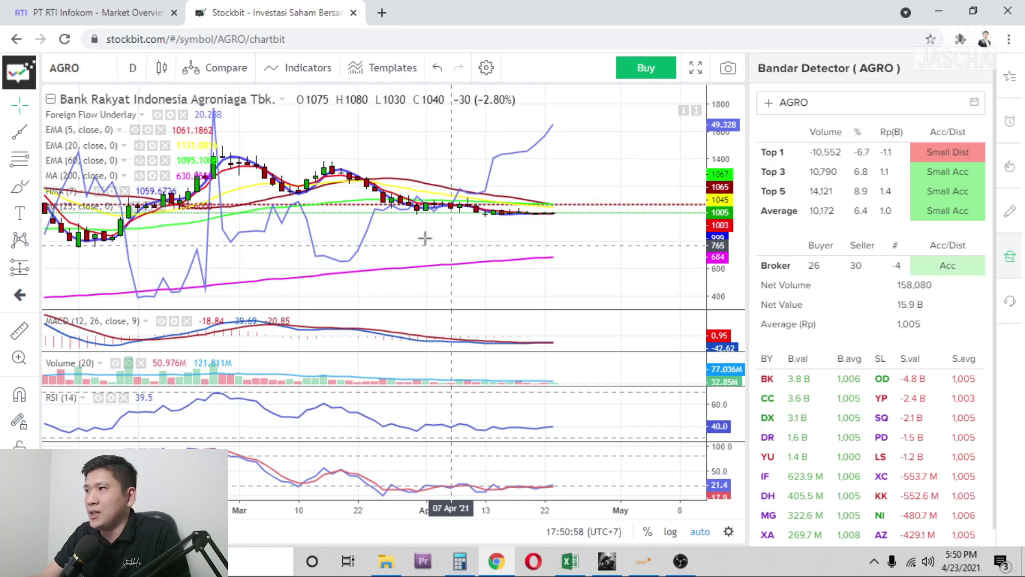
drag(406, 237, 480, 231)
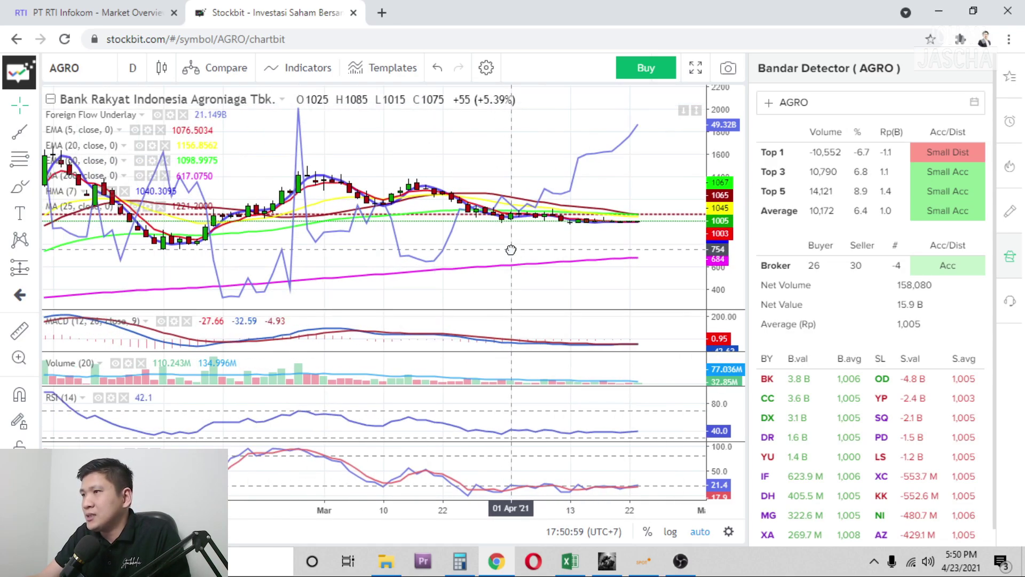
Step: Switch to the Excel workbook and review AGRO's last price, Kondisi and Broker 1W entries in the 23-Apr-21 Technical n Broker table
click(570, 563)
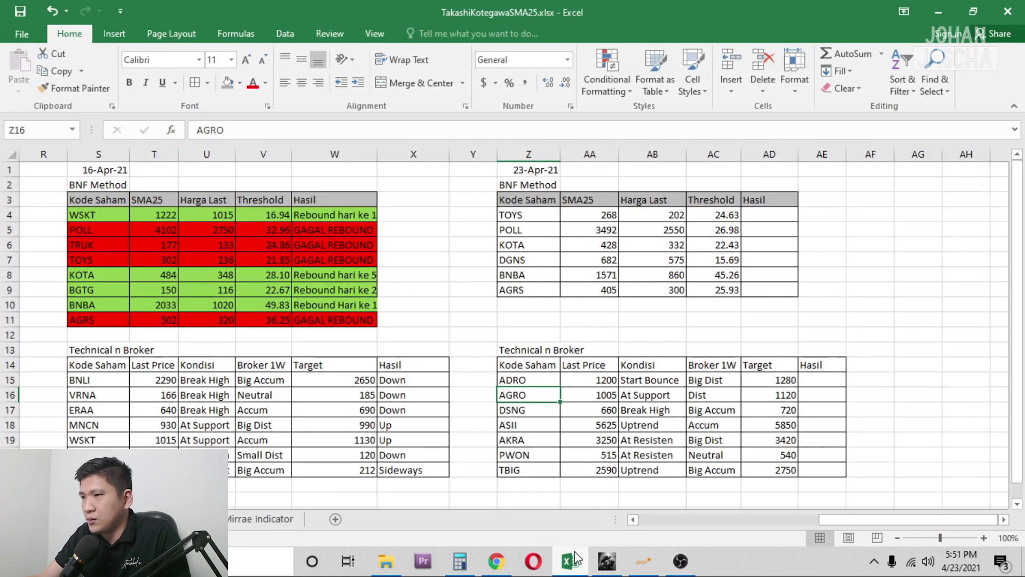
click(585, 406)
click(593, 396)
click(639, 397)
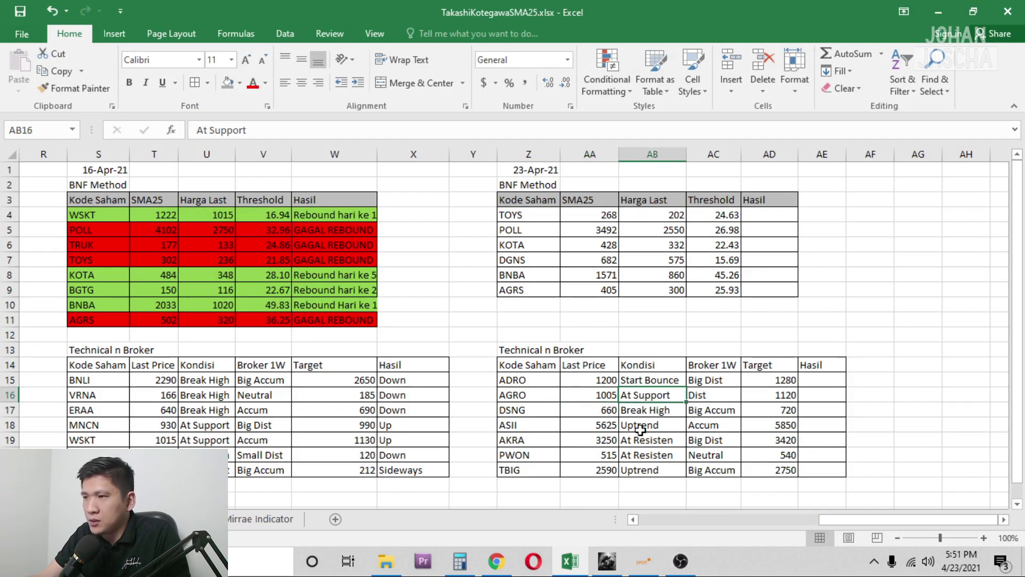
click(696, 399)
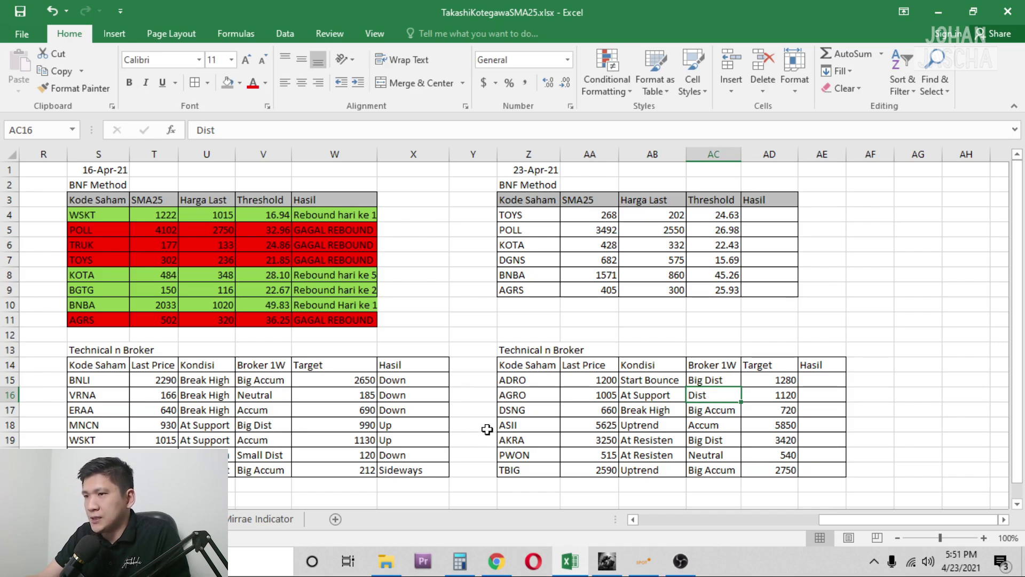
Step: Select DSNG in the 23-Apr-21 Technical n Broker table, then load the DSNG chart in Stockbit
click(563, 418)
click(529, 416)
click(493, 560)
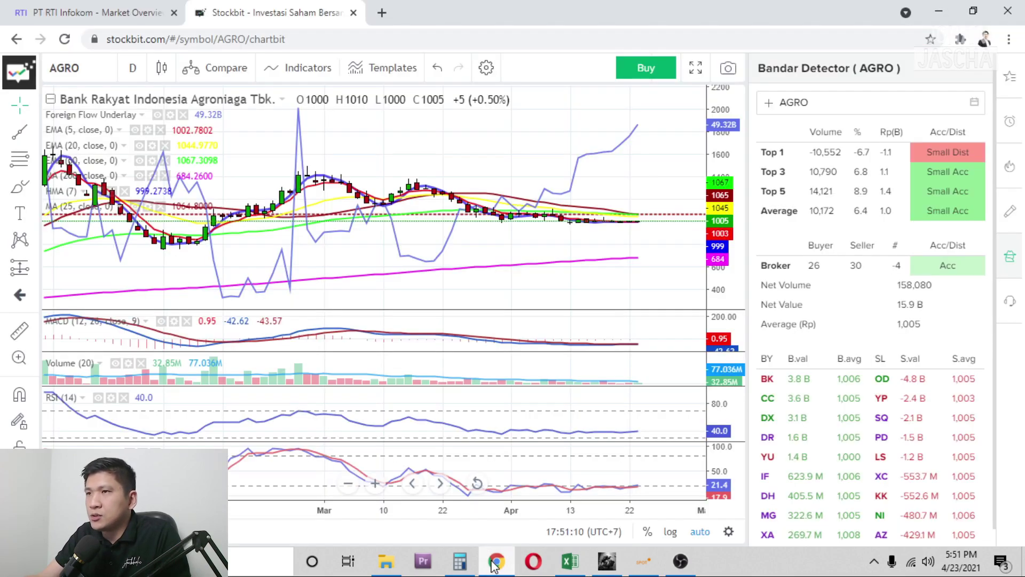
click(102, 65)
text(DSNG)
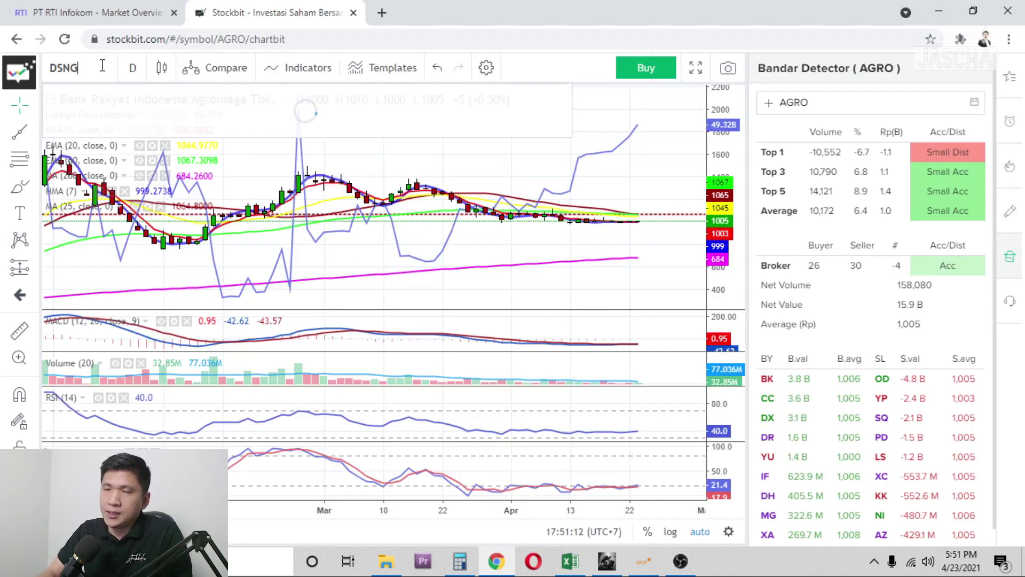
key(Return)
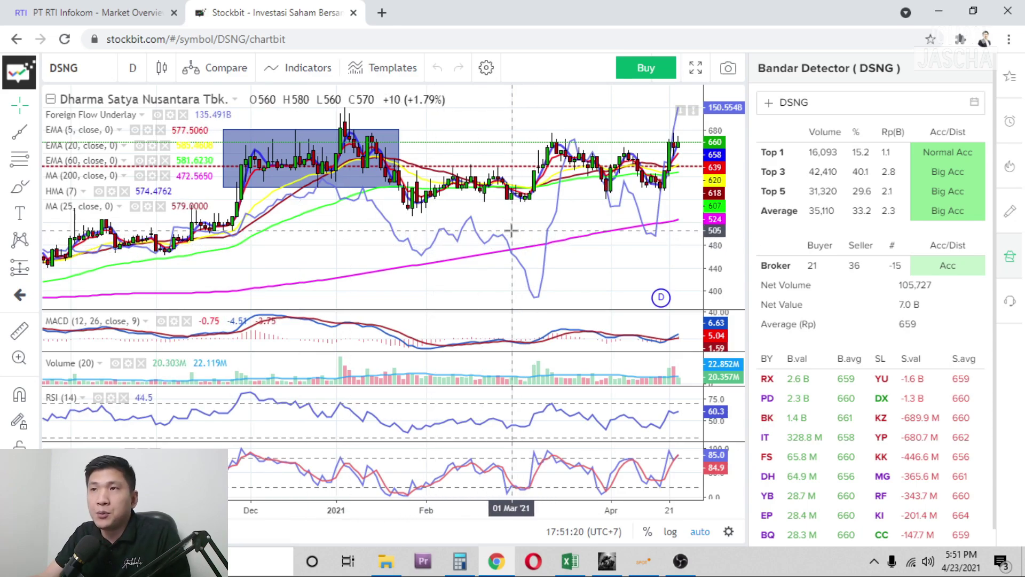
Step: Draw a rectangle over DSNG's price range of about 561 to 677 from 9 Mar to 3 May '21, then maximize the price pane
drag(565, 258, 440, 213)
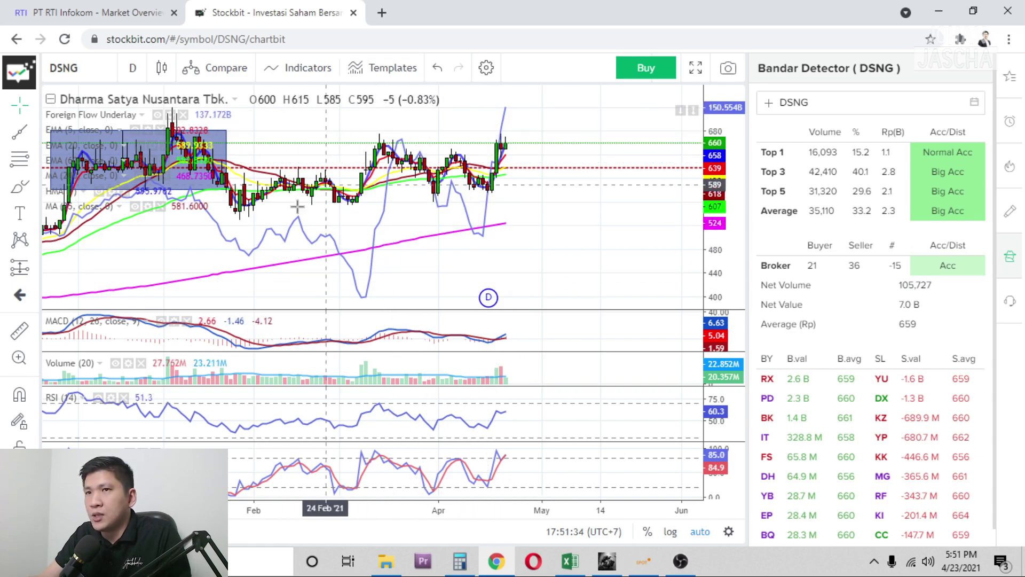
click(33, 192)
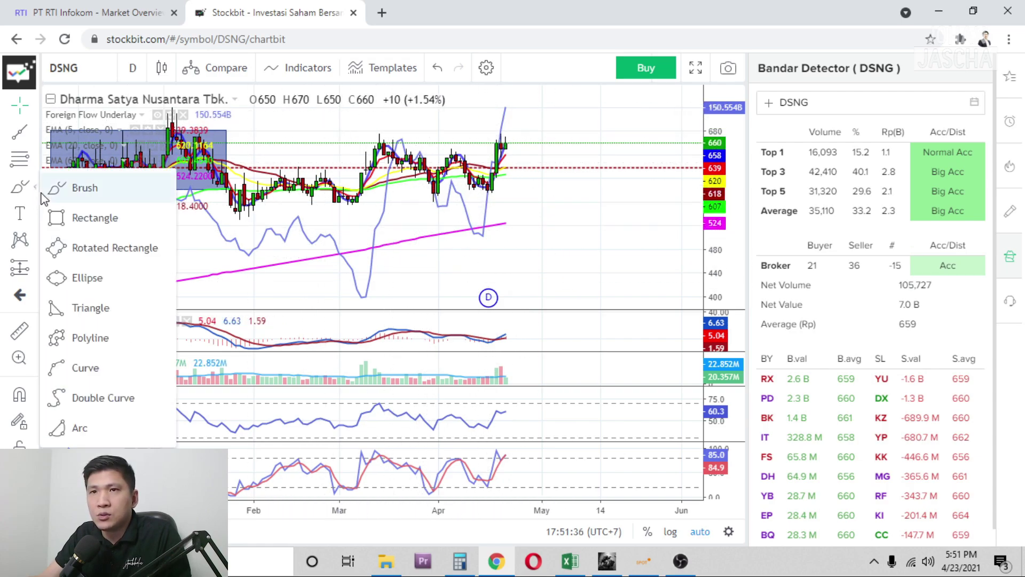
click(80, 217)
mouse_move(367, 132)
mouse_down()
mouse_move(549, 229)
mouse_move(549, 194)
mouse_move(550, 202)
mouse_up()
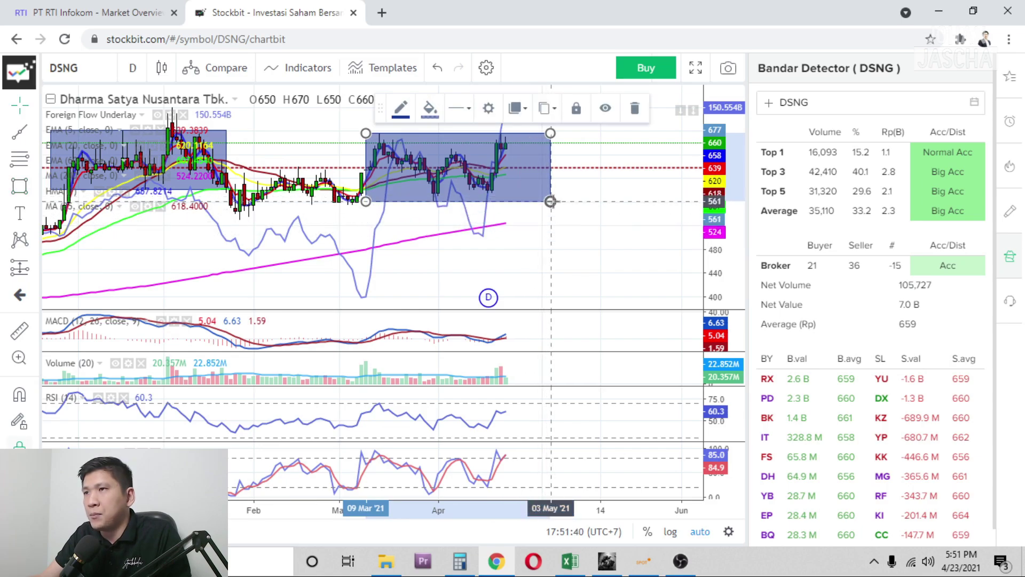
double_click(607, 265)
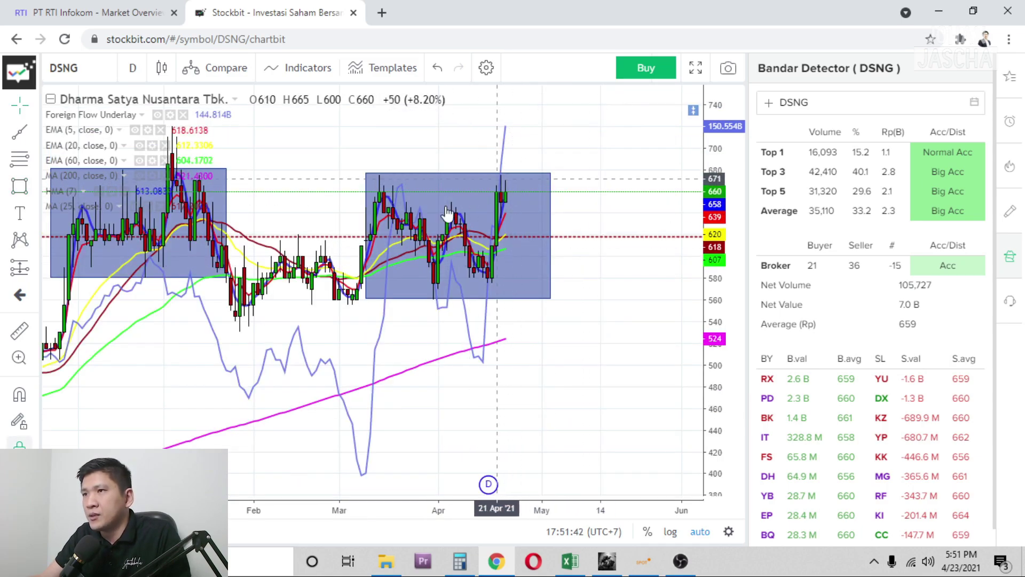
Step: Switch to the Excel workbook and review DSNG's Kondisi and Broker 1W entries
click(570, 561)
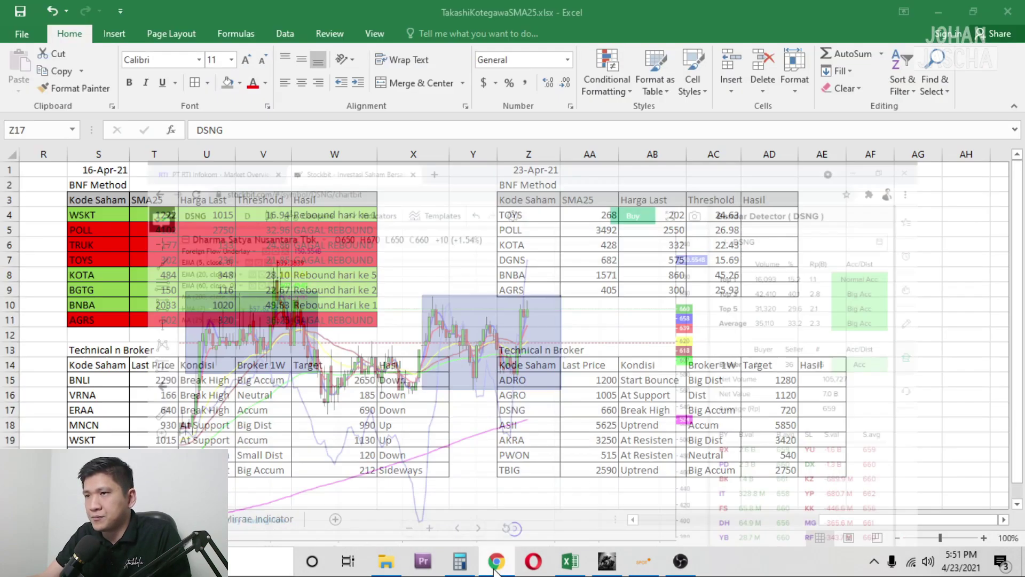
click(614, 411)
click(648, 408)
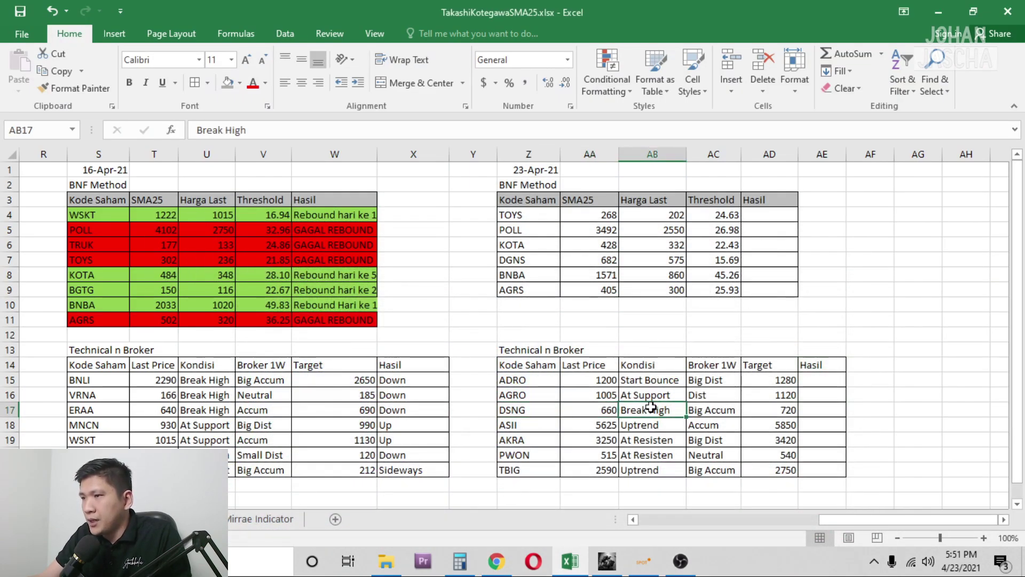
click(703, 404)
Step: Select ASII and its last price in the 23-Apr-21 Technical n Broker table, then load the ASII chart in Stockbit
click(533, 422)
key(Right)
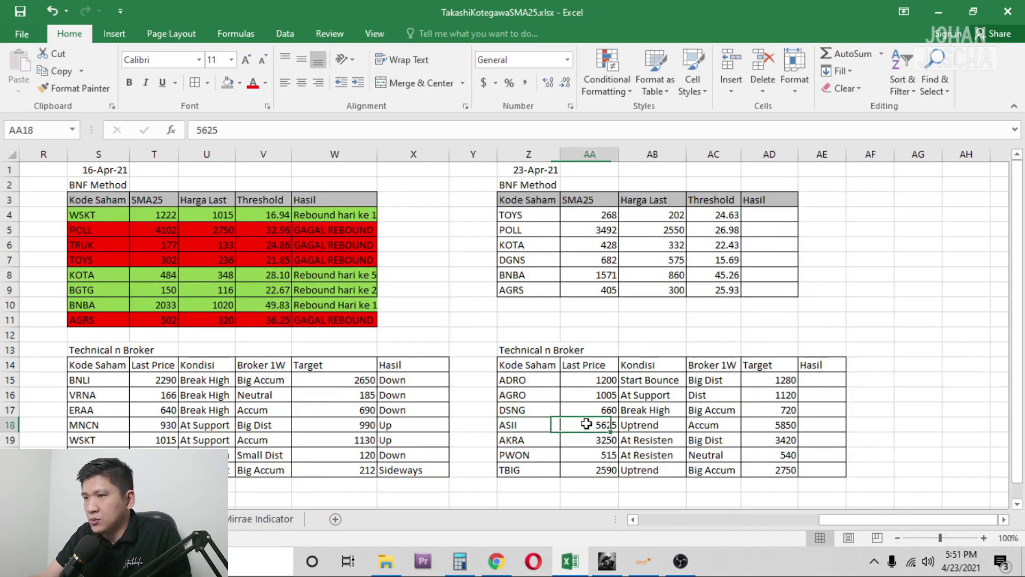
click(495, 560)
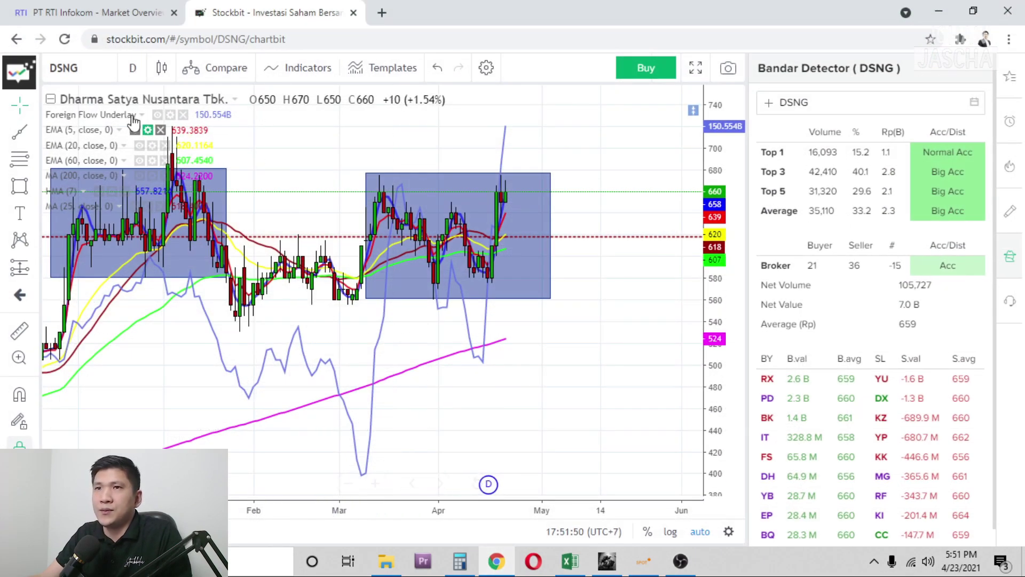
click(94, 71)
text(ASII)
key(Return)
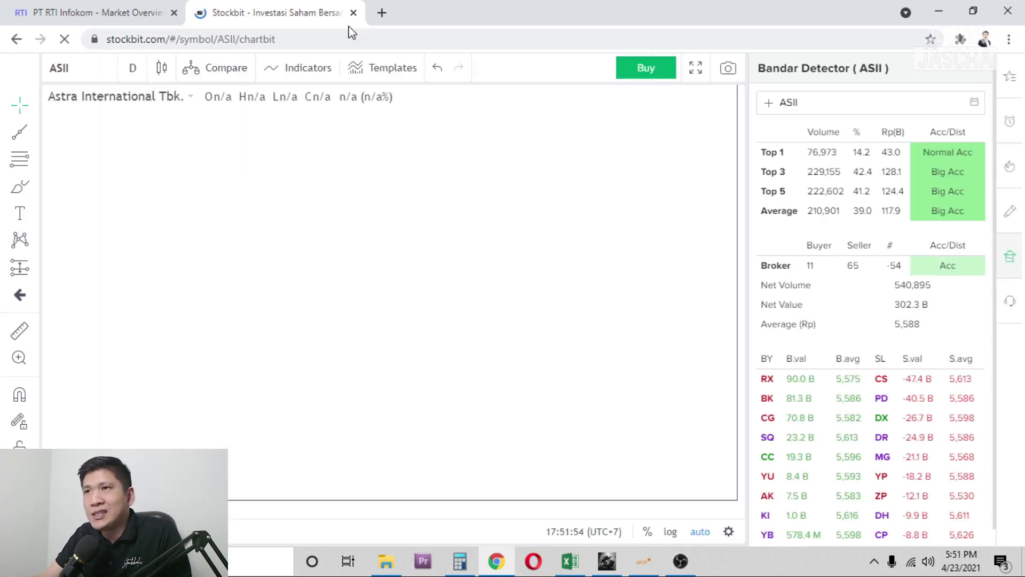
Step: Search Google for "laporan keuangan astra" in a new browser tab and look through the results
click(383, 13)
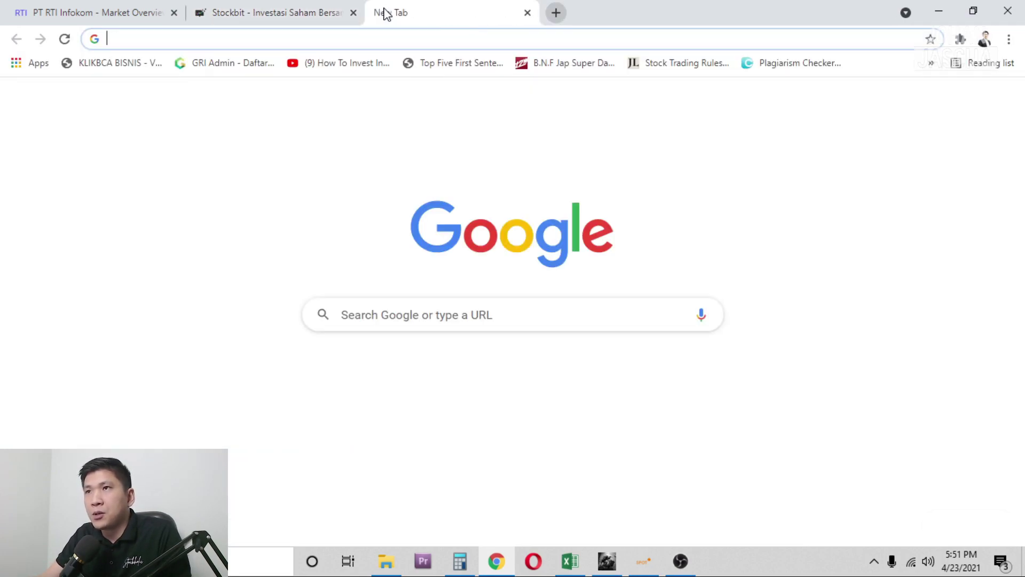
text(laporan keua)
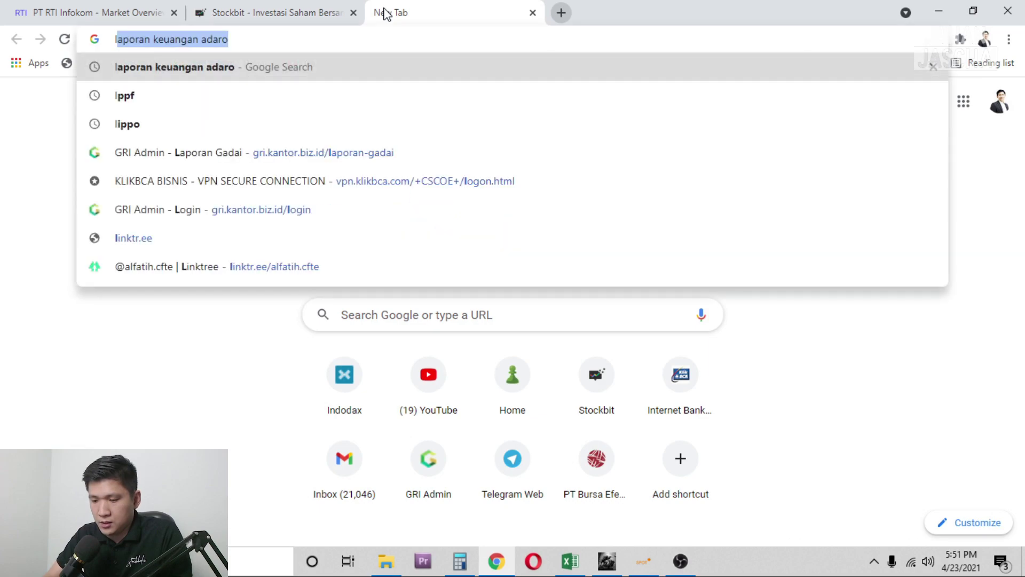
text(ngan astra)
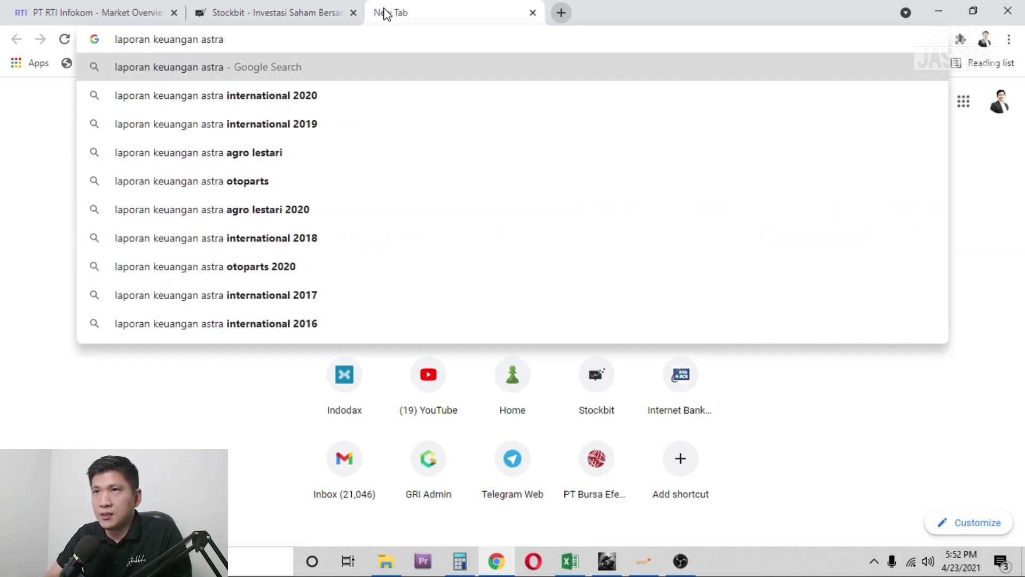
key(Return)
scroll(228, 288, down, 1)
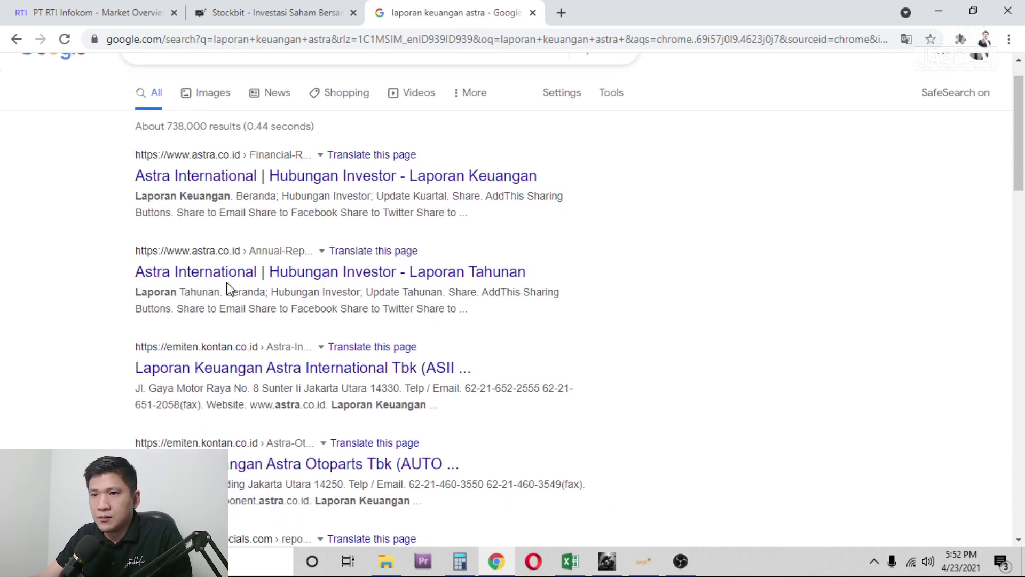
scroll(229, 289, down, 5)
scroll(228, 142, up, 7)
Step: Search Google for "laba astra", review the top stories and open the Bisnis.com article on Astra's first-quarter 2021 revenue and profit
drag(274, 95, 59, 119)
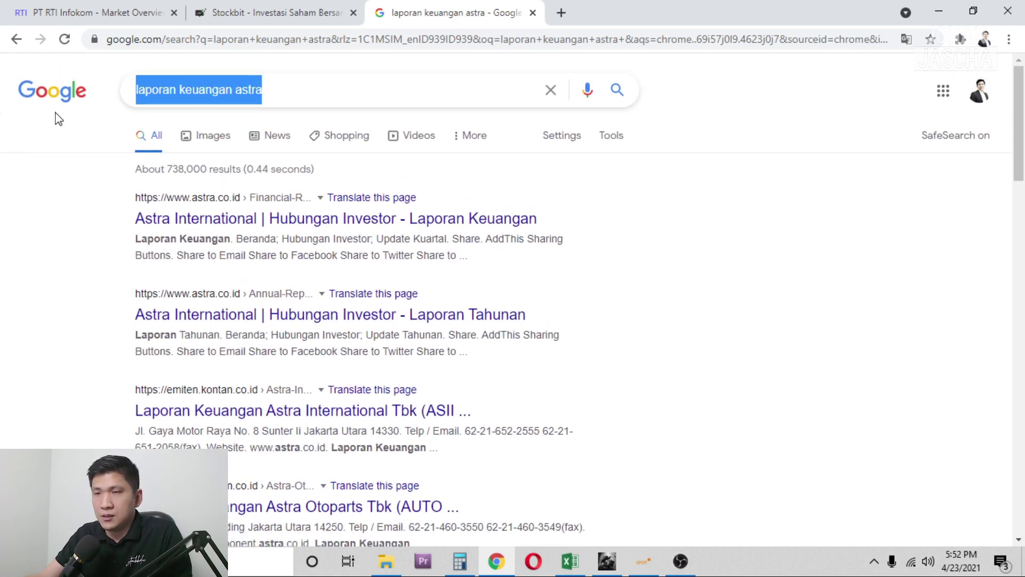
text(laba astra)
key(Return)
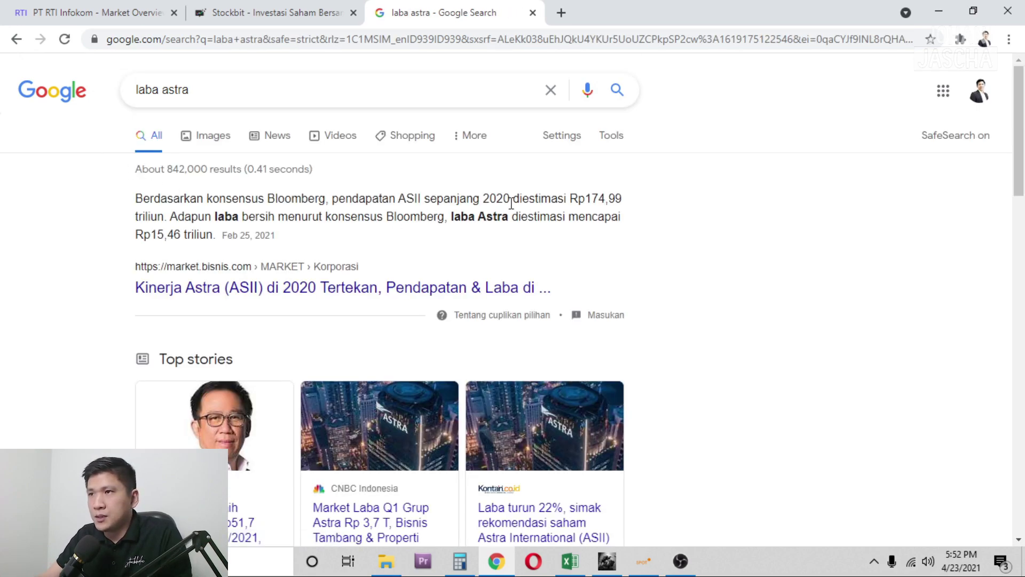
scroll(235, 342, down, 3)
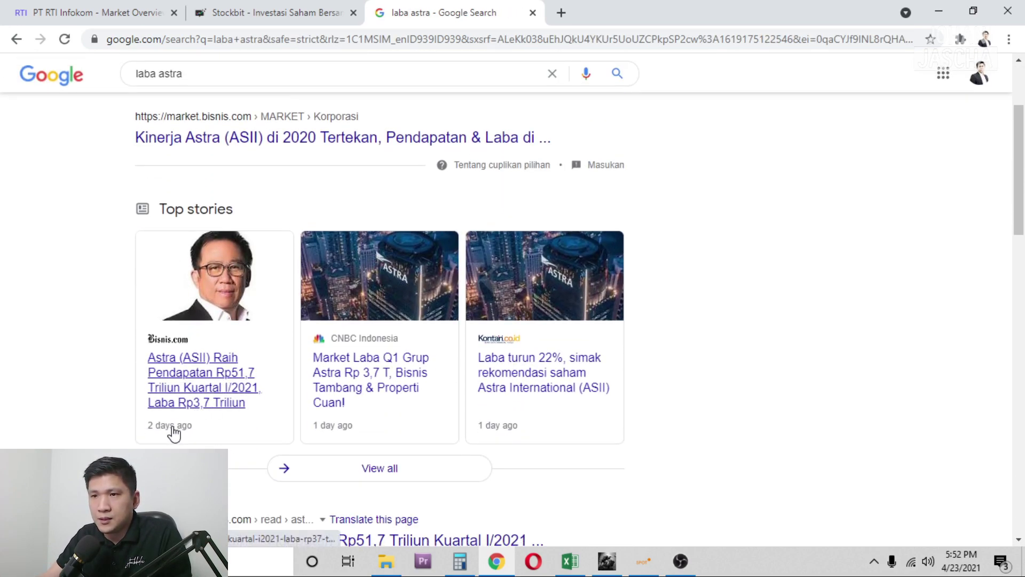
scroll(387, 415, down, 1)
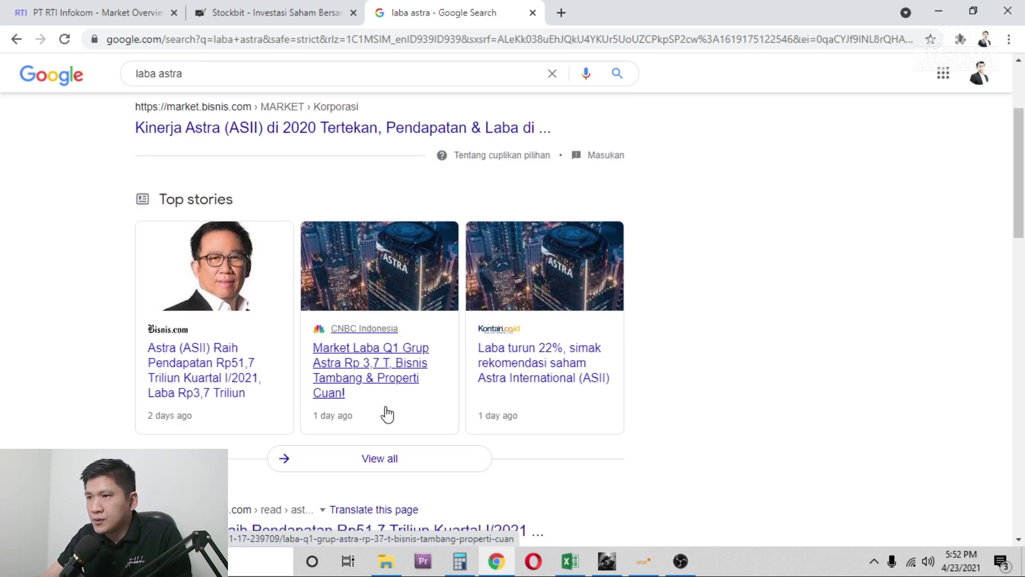
scroll(507, 322, down, 1)
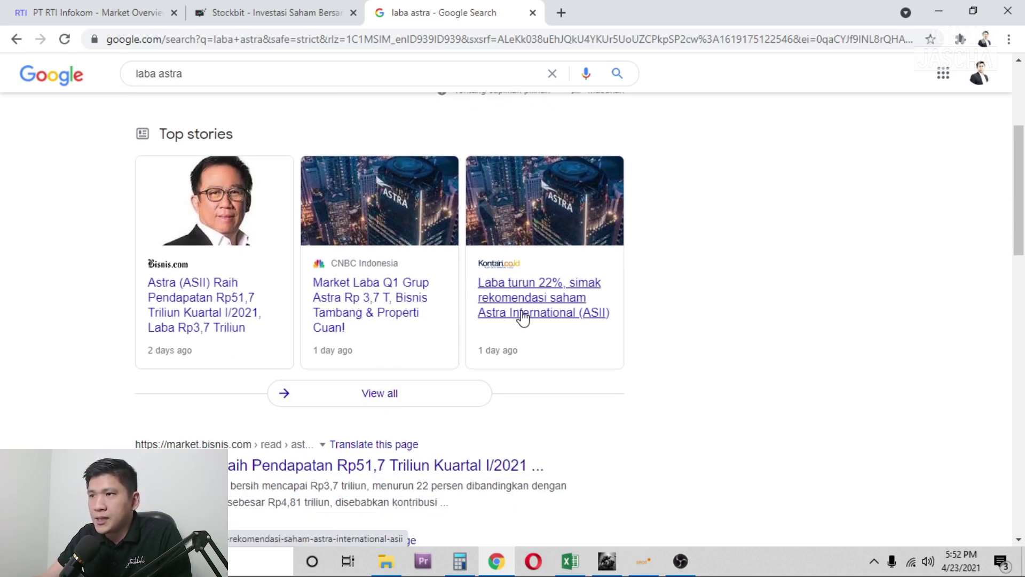
click(207, 320)
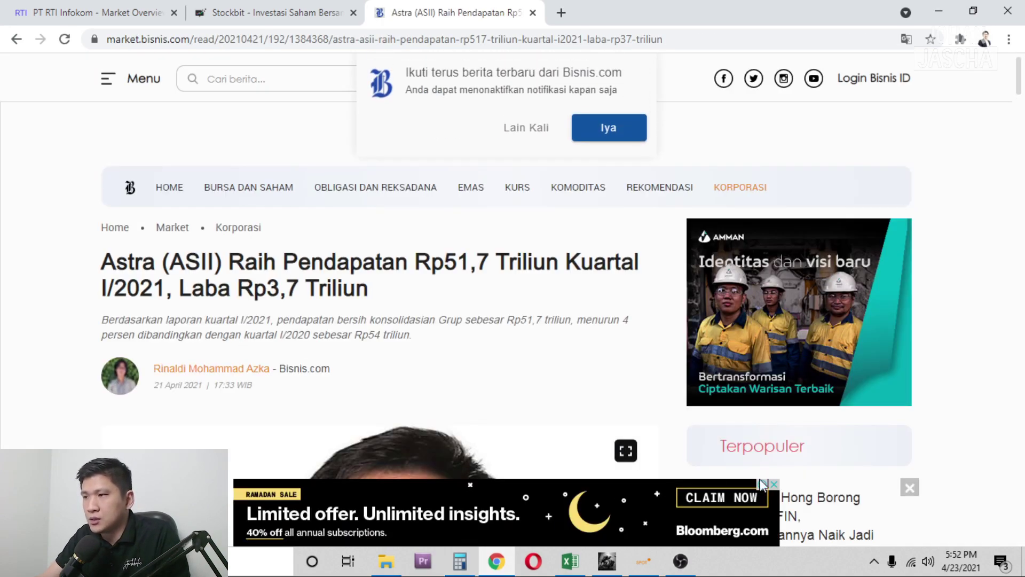
click(783, 483)
Step: Switch to the trading terminal, load ASII's fundamentals in Stock Focus, and highlight the Net Profit row followed by the Revenue row
click(569, 560)
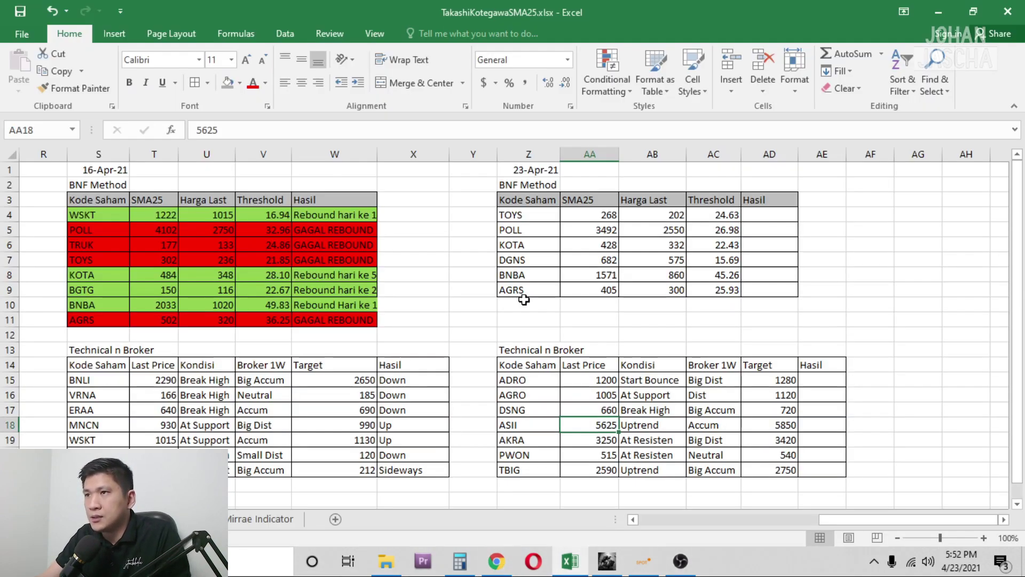
click(567, 563)
click(78, 67)
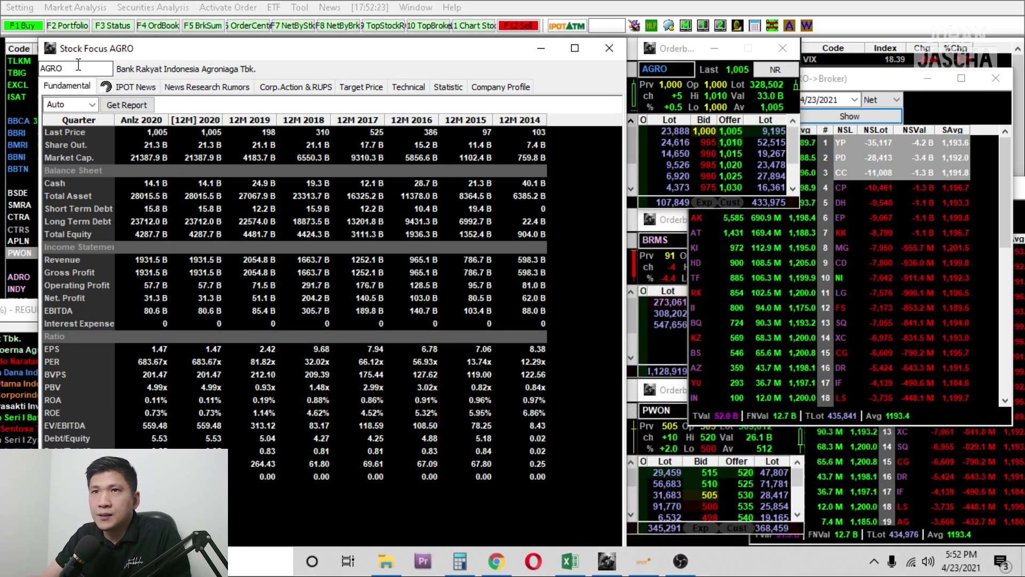
text(ASII)
key(Return)
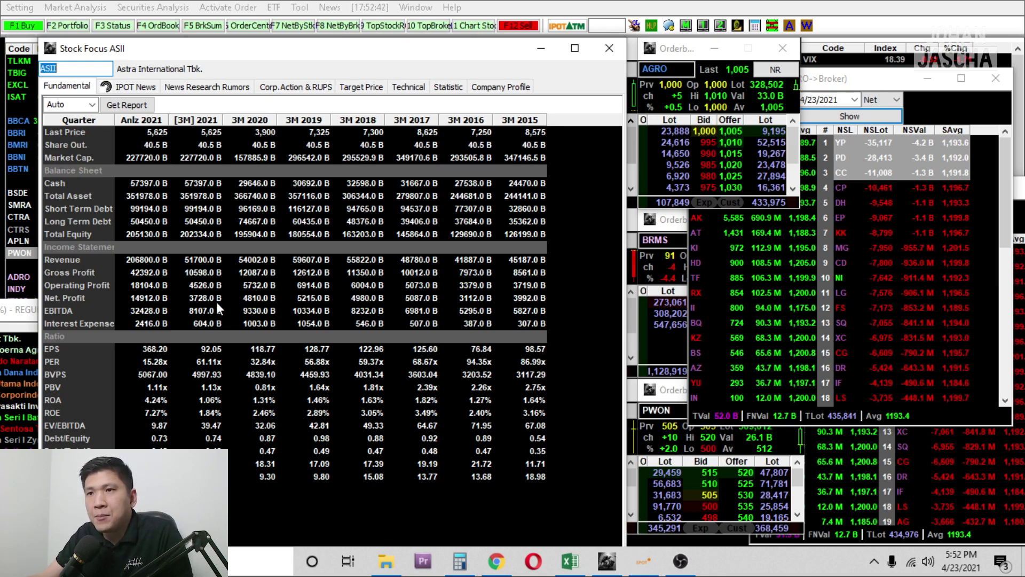
click(254, 297)
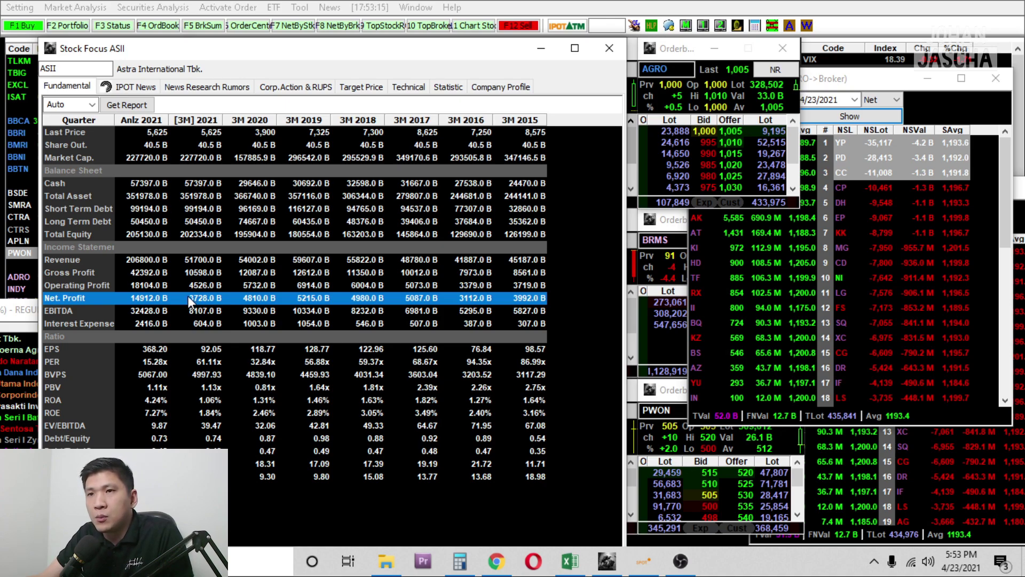
click(207, 260)
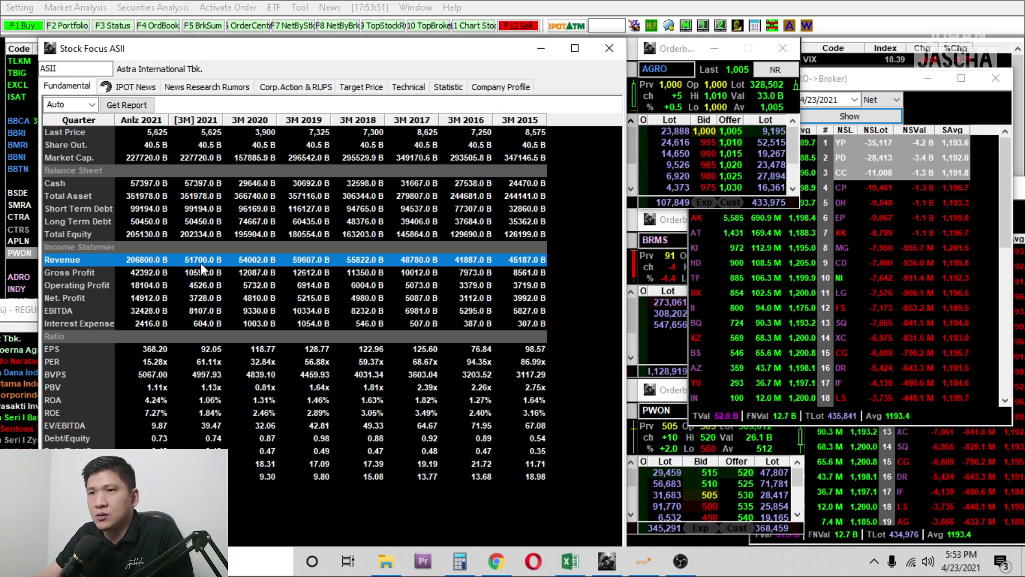
Step: Compare the Bisnis.com article on Astra's first-quarter revenue and profit with ASII's Stock Focus fundamentals, and close the fundamentals window
click(495, 561)
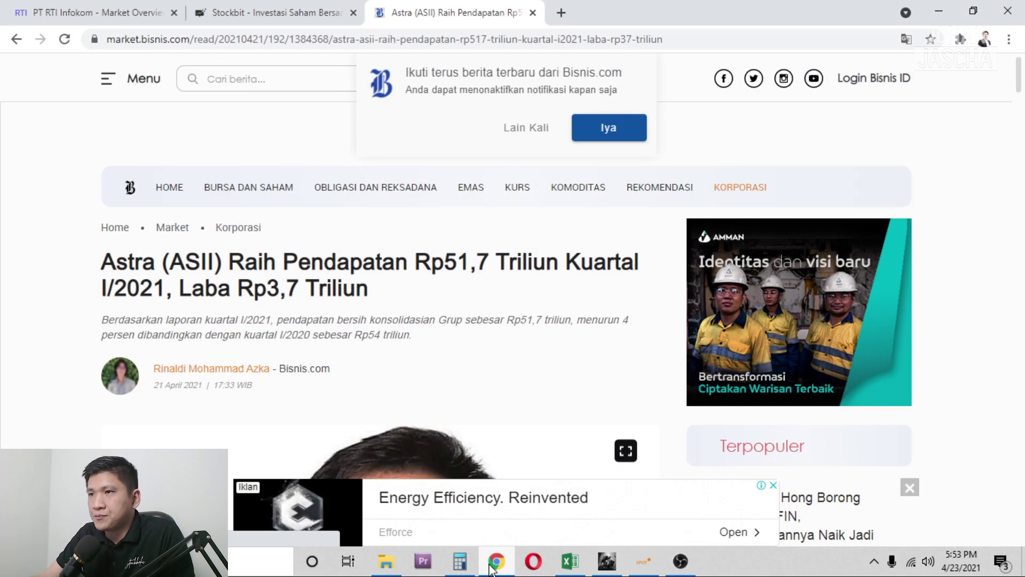
click(493, 564)
click(492, 563)
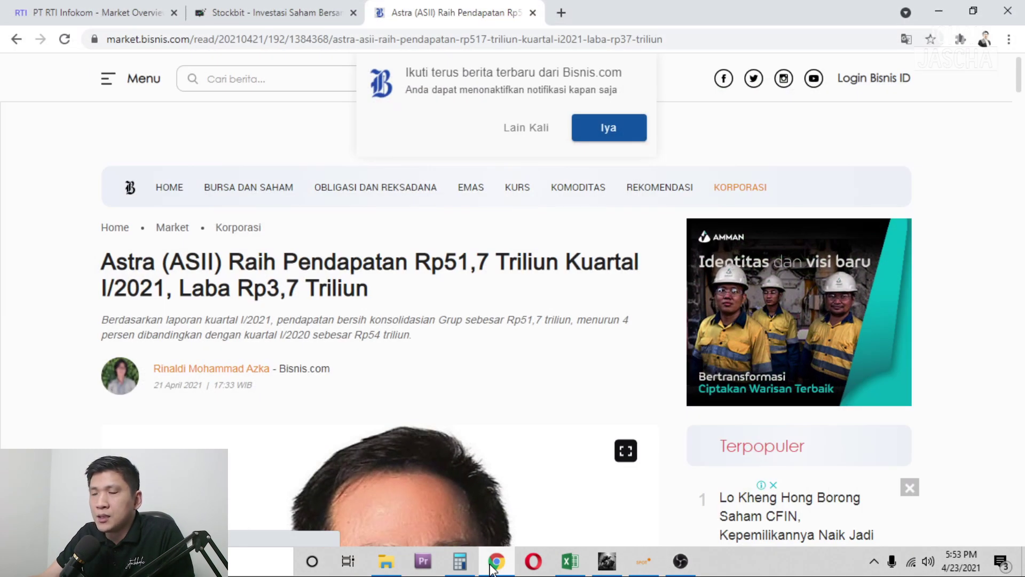
click(492, 565)
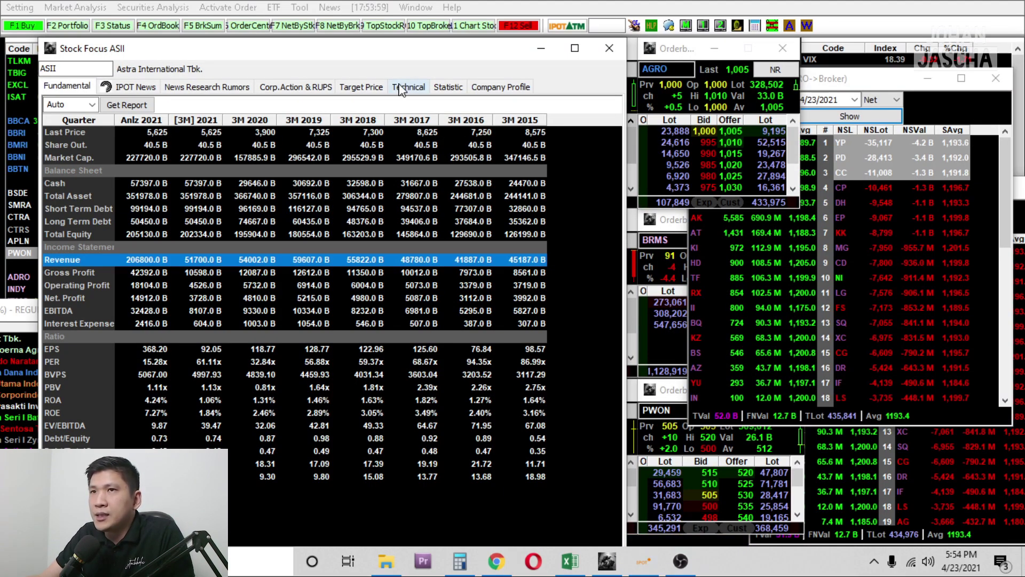
click(609, 48)
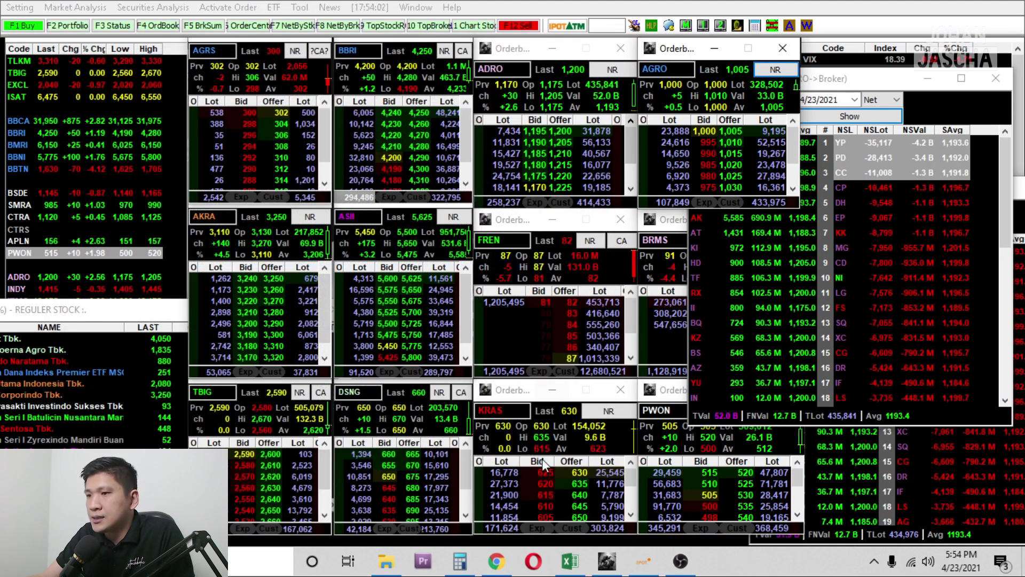
Step: Return to the ASII chart in Stockbit and examine its price trend, moving averages and Bandar Detector data
click(496, 565)
click(240, 12)
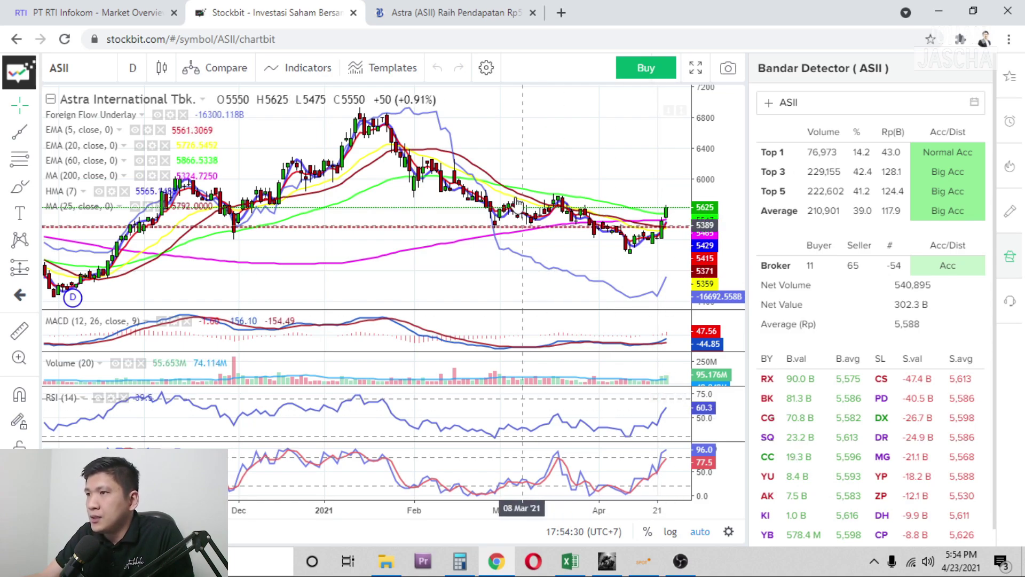
click(499, 562)
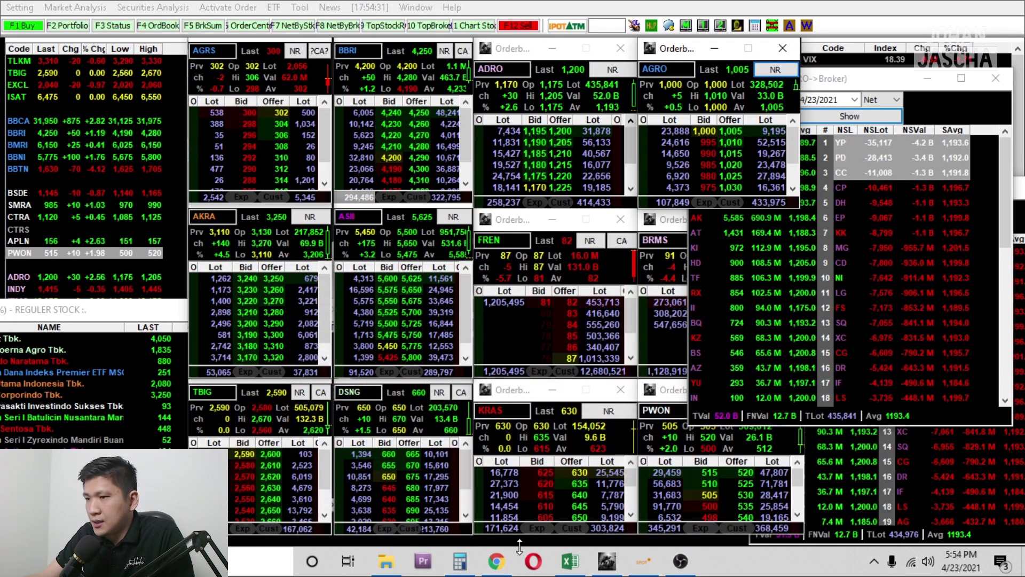
click(496, 560)
Step: Select AKRA in the 23-Apr-21 Technical n Broker table and load the AKRA chart in Stockbit
click(570, 561)
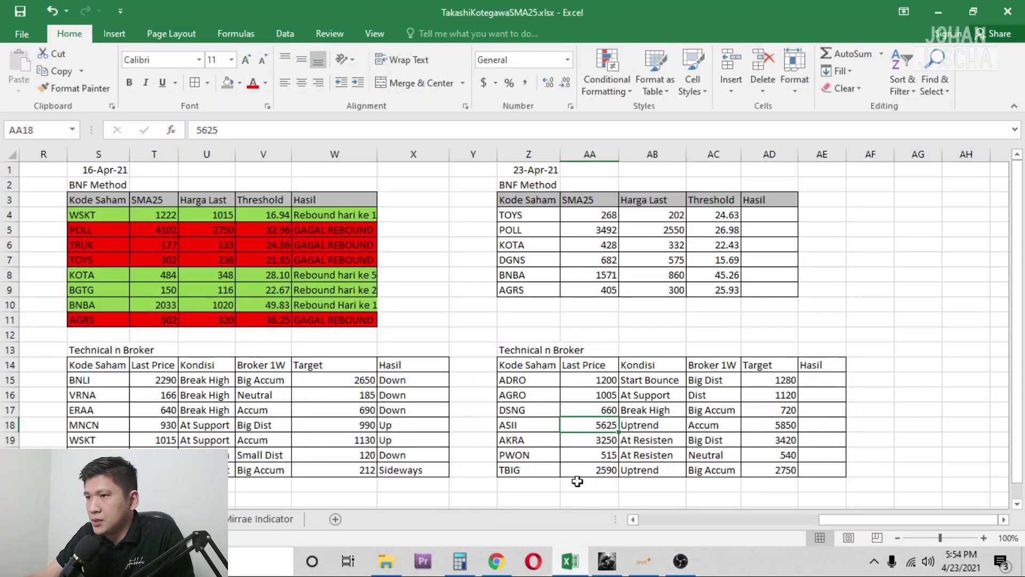
click(531, 445)
click(496, 561)
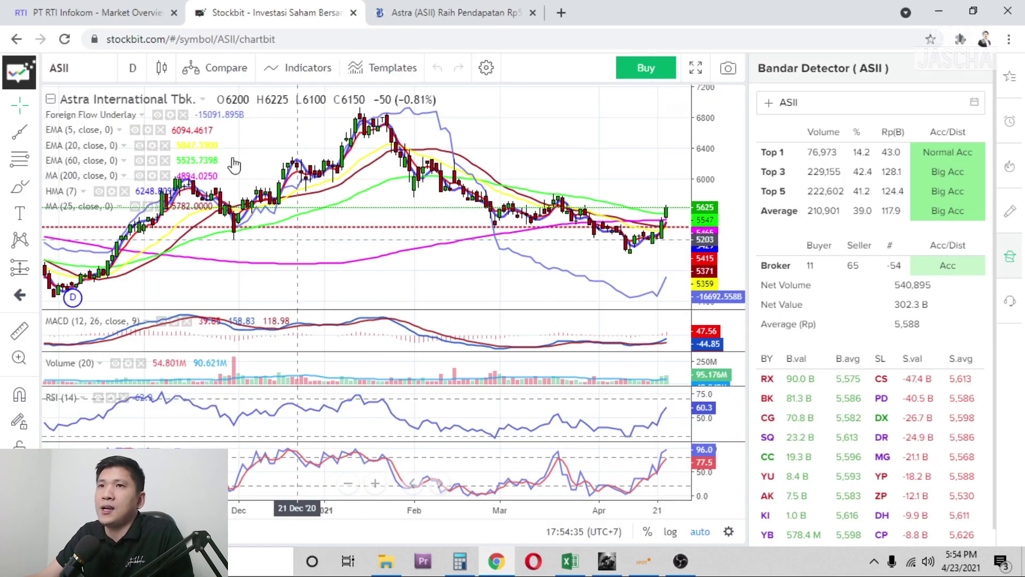
click(103, 72)
text(AKRA)
key(Return)
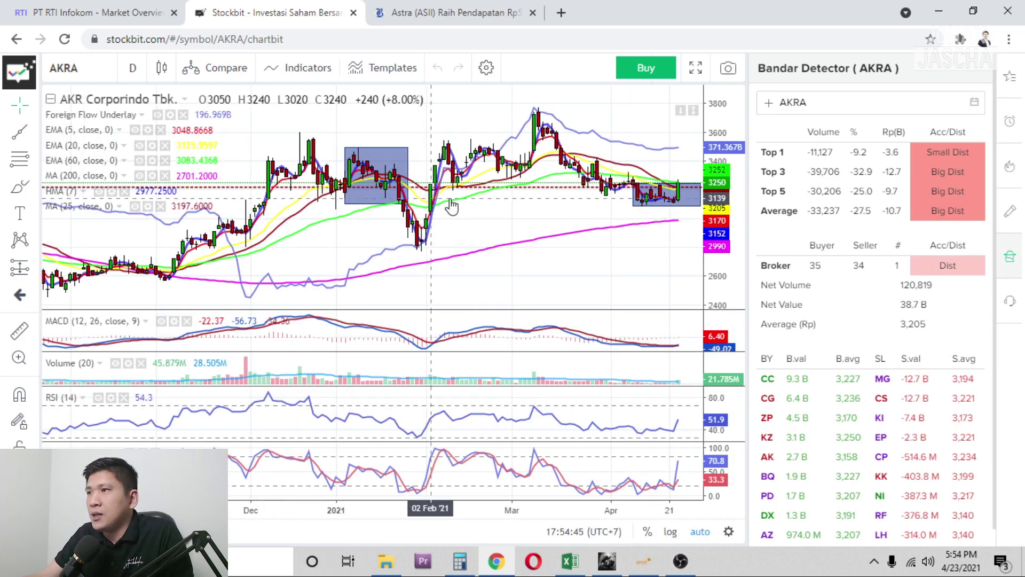
scroll(480, 267, up, 2)
Step: Switch to the trading terminal, open AKRA's fundamentals in Stock Focus, highlight the Net Profit row, and close the window after reviewing it
click(496, 562)
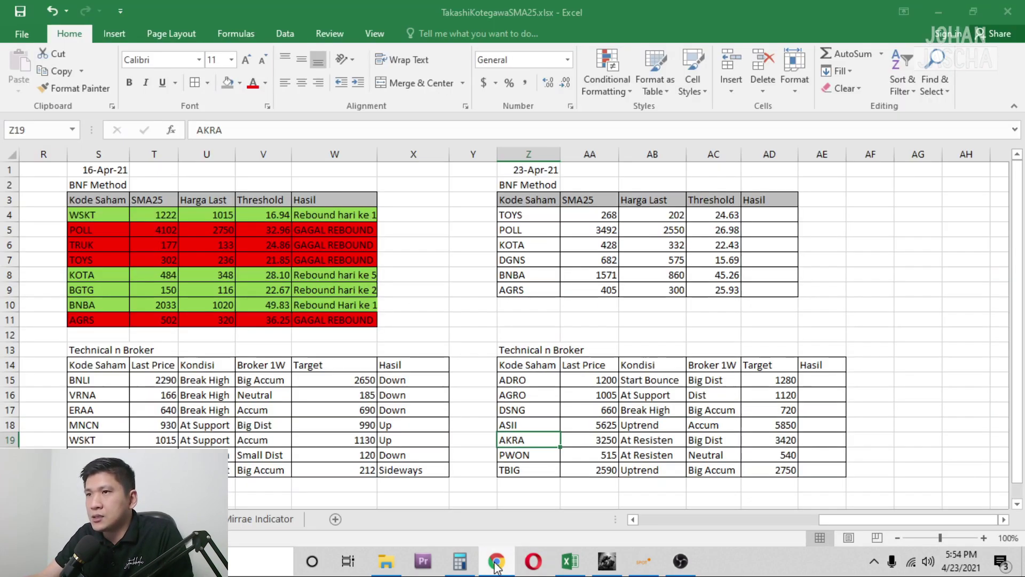
click(496, 567)
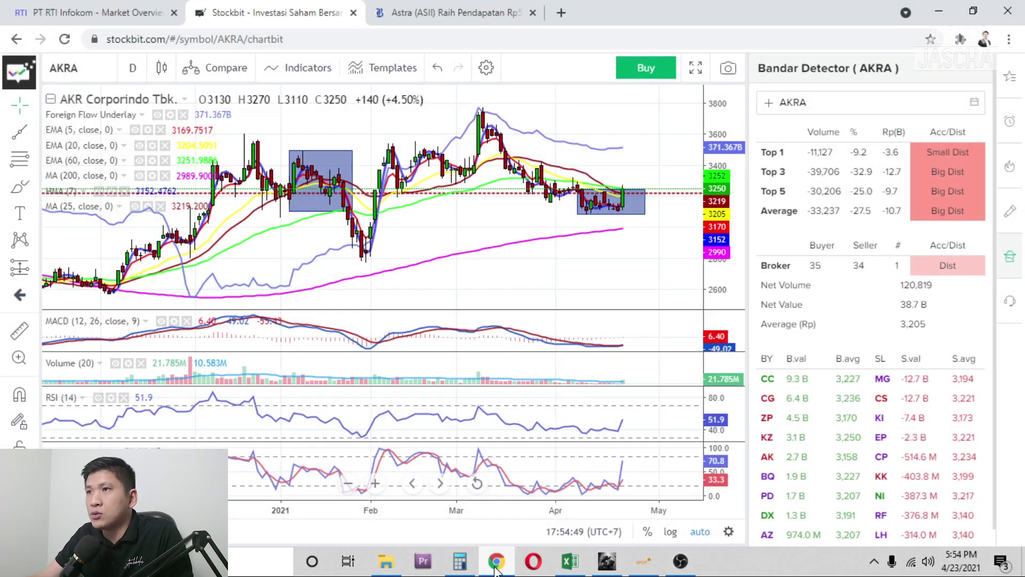
click(496, 567)
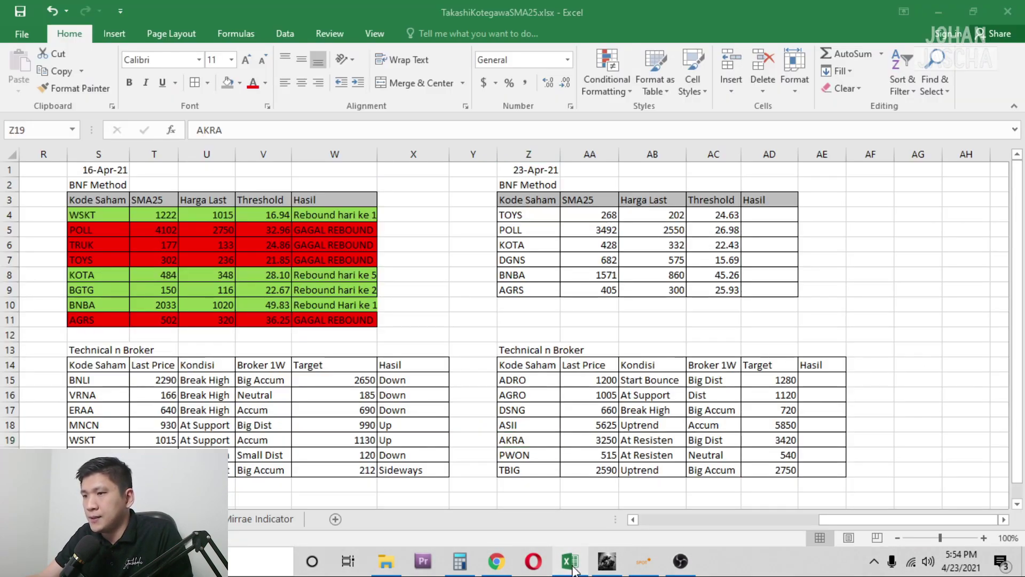
click(607, 560)
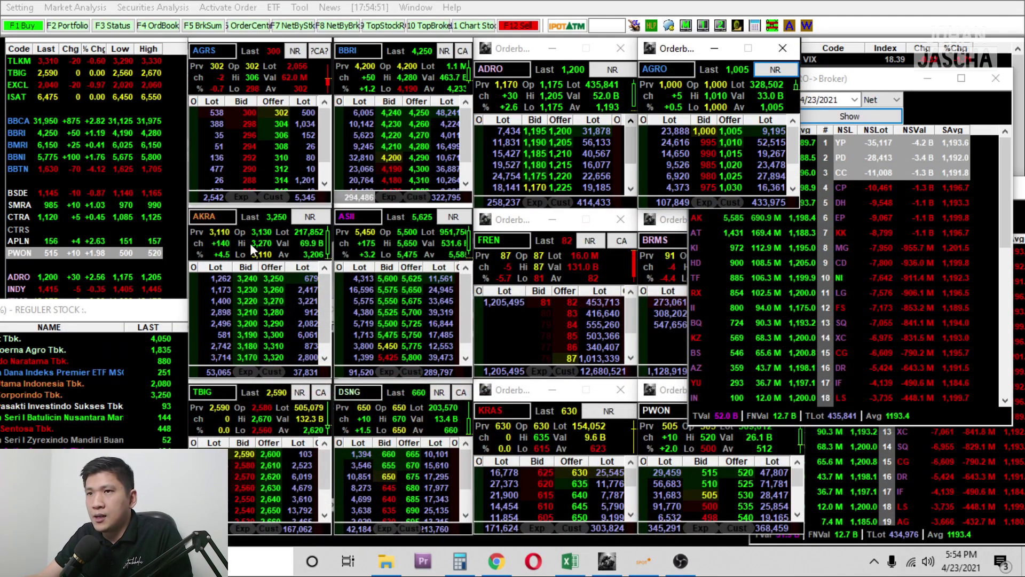
click(308, 217)
click(363, 254)
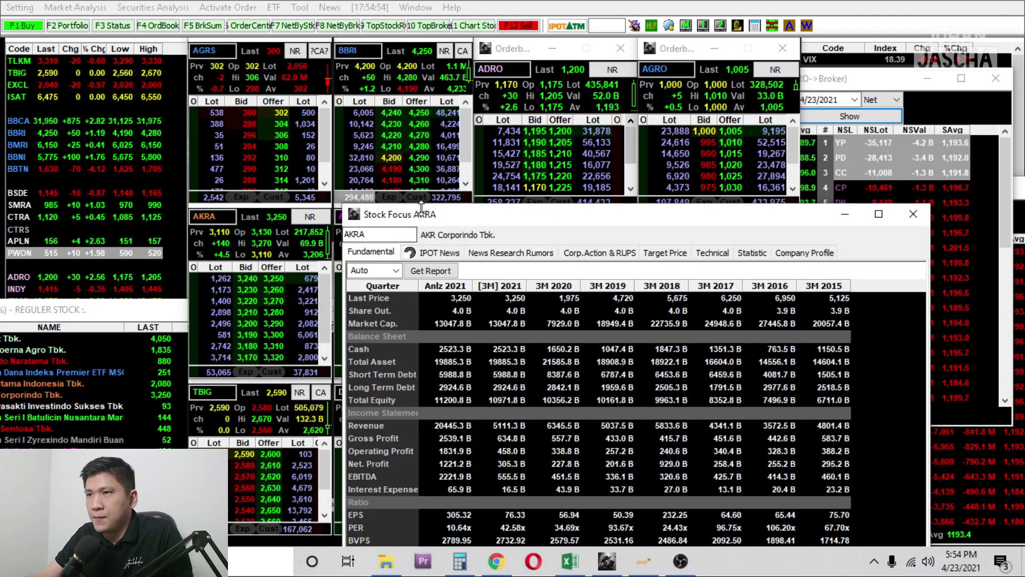
drag(418, 215, 157, 43)
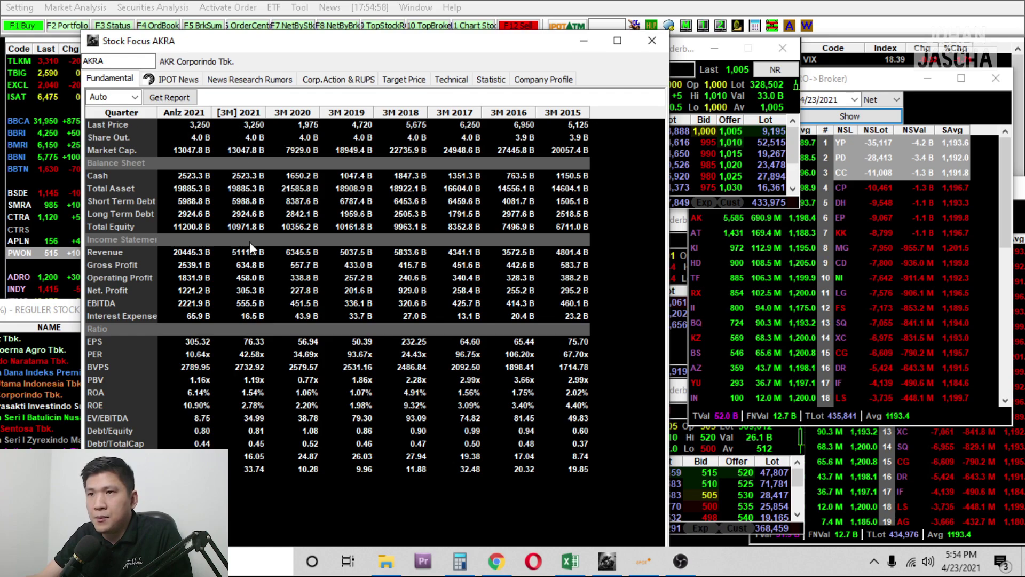
click(243, 291)
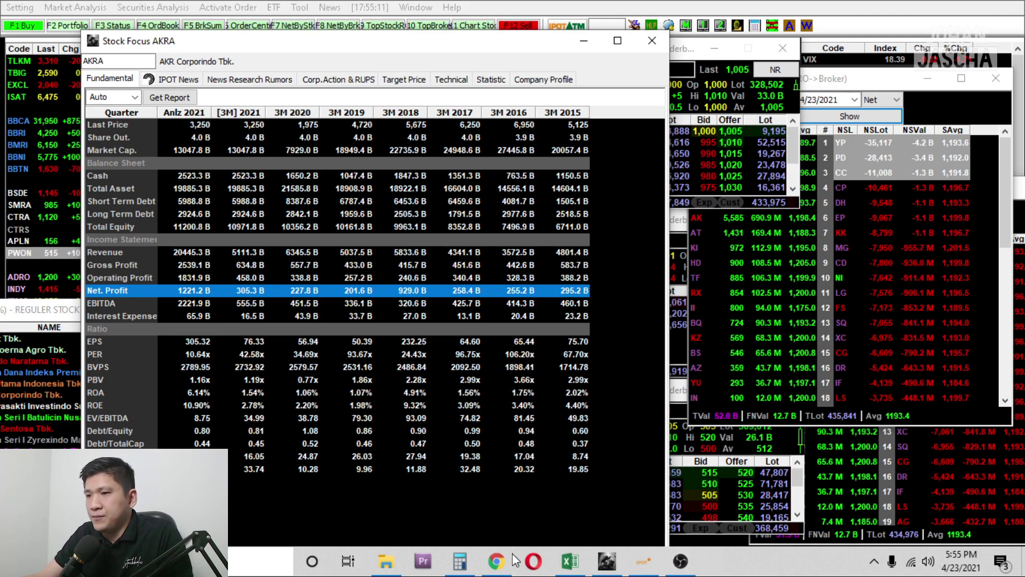
click(641, 38)
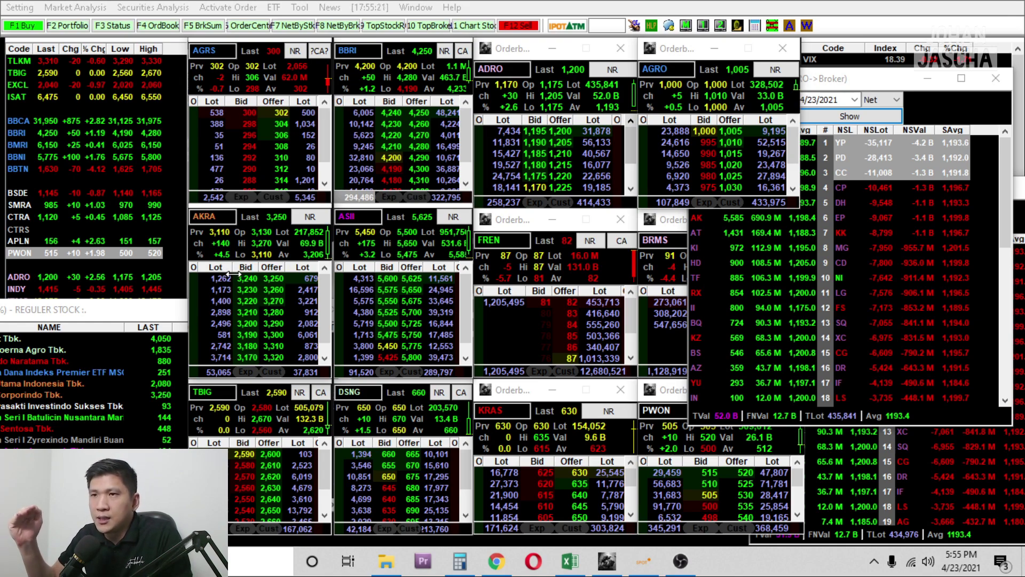
Step: Load BBTN in AKRA's order book, examine BBTN's technical chart in Stock Focus, and close the Stock Focus window
click(214, 216)
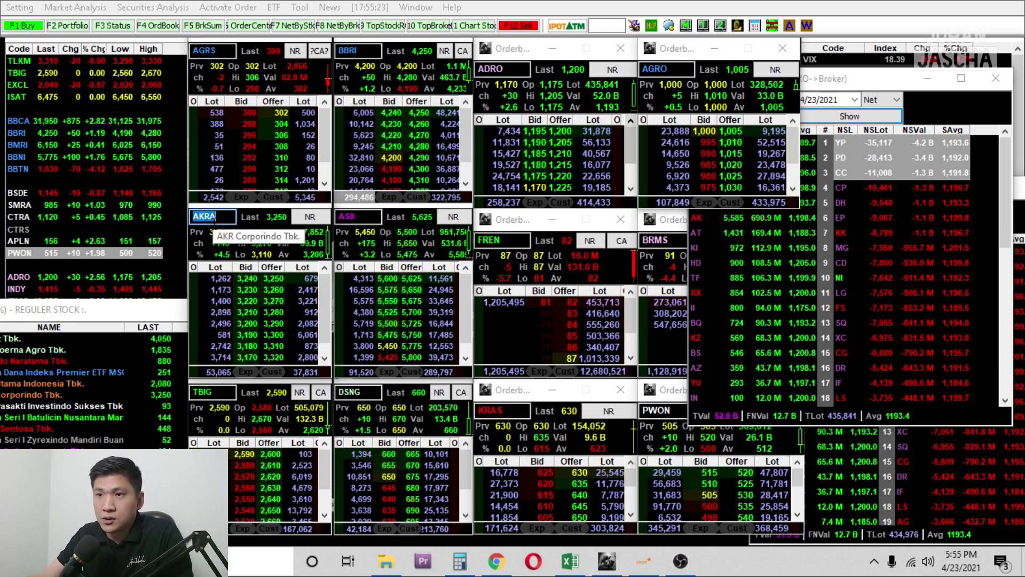
text(BBTN)
key(Return)
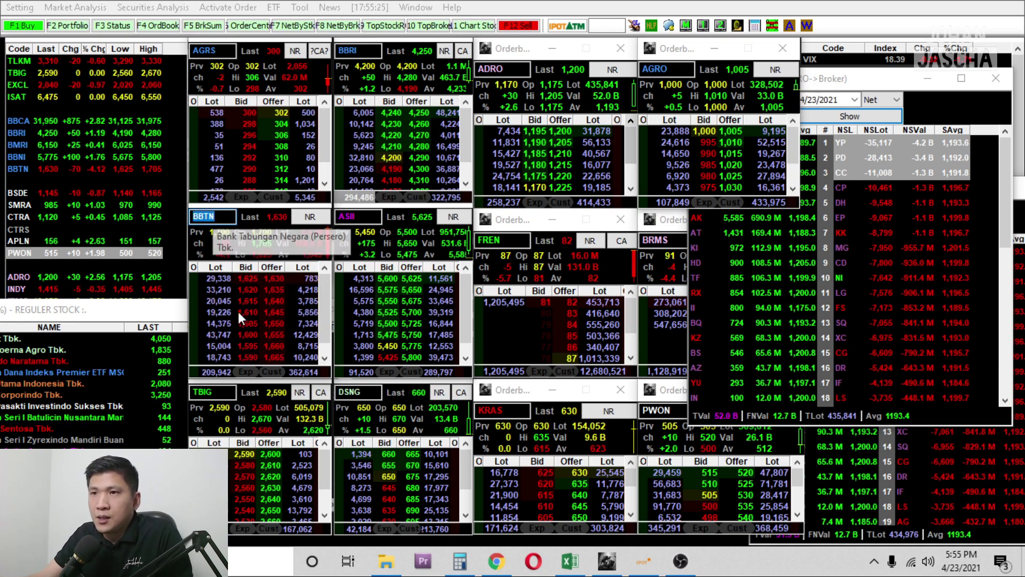
double_click(283, 220)
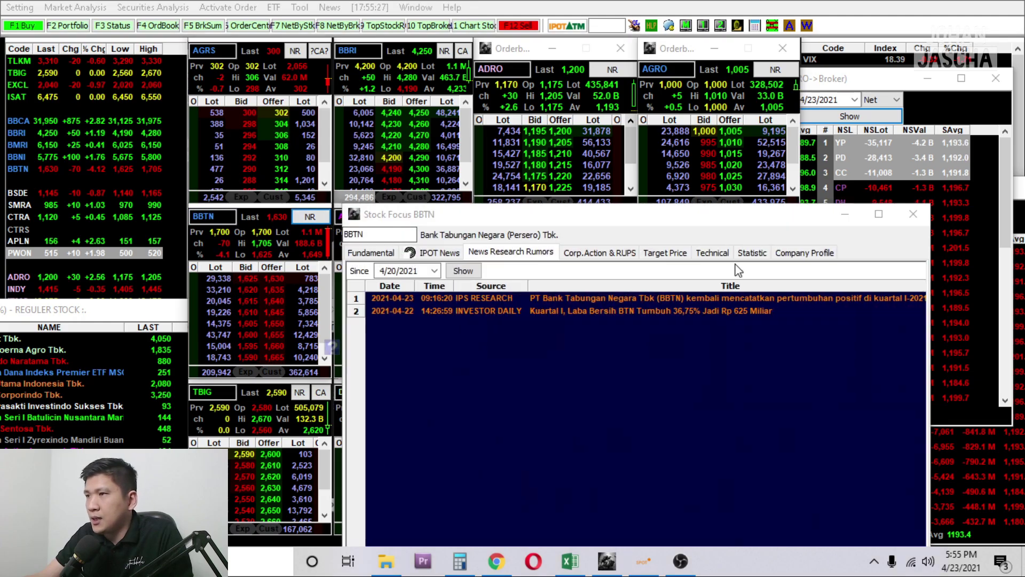
click(709, 249)
drag(679, 215, 251, 53)
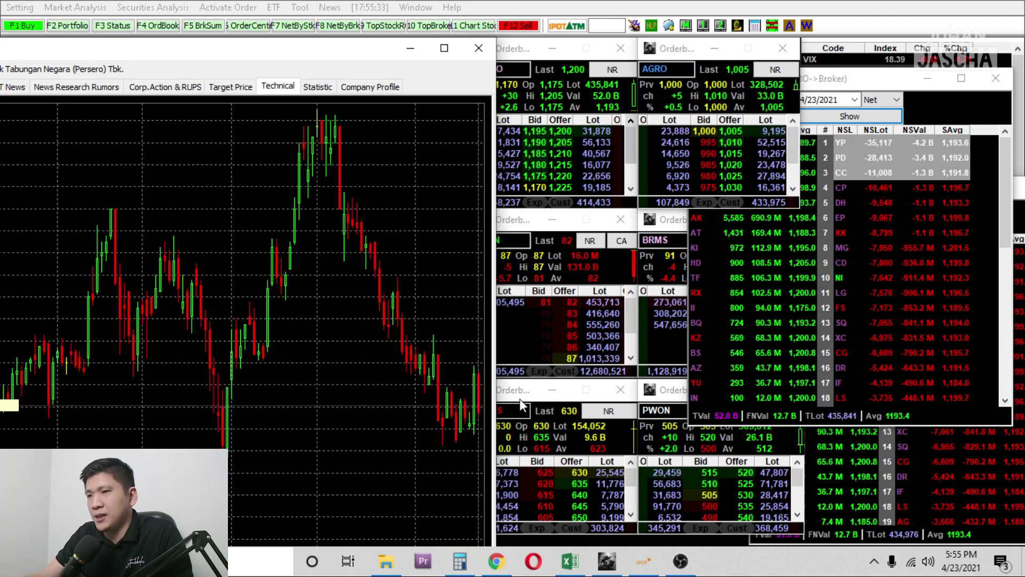
drag(320, 61, 535, 108)
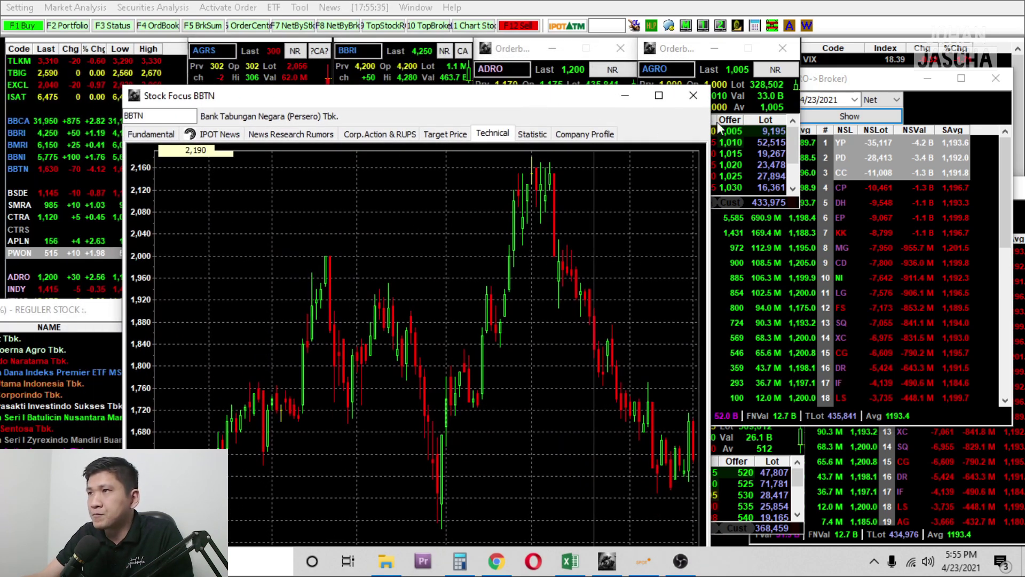
drag(389, 108, 487, 91)
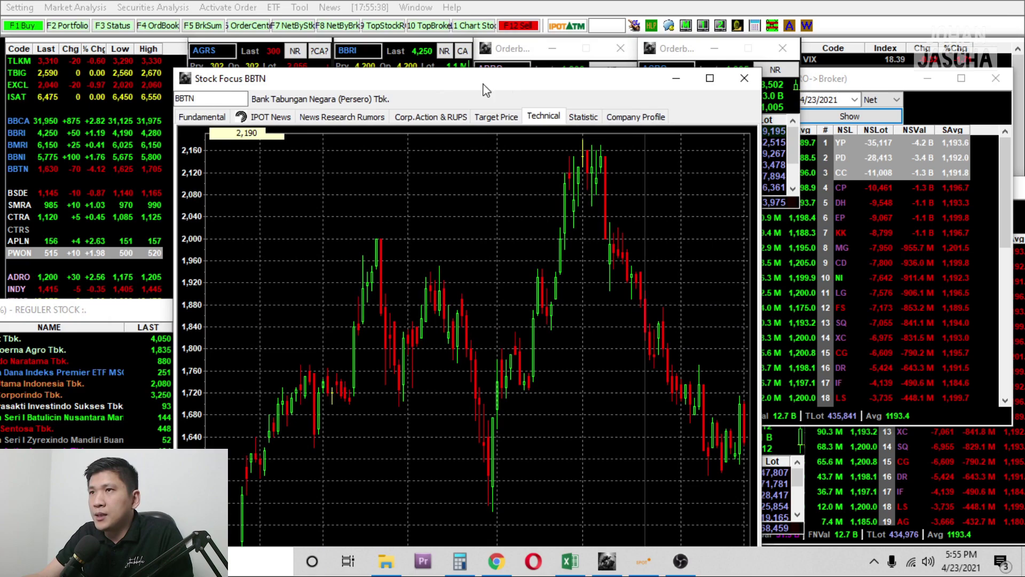
click(744, 77)
Step: Set the BBTN order book back to AKRA
click(212, 216)
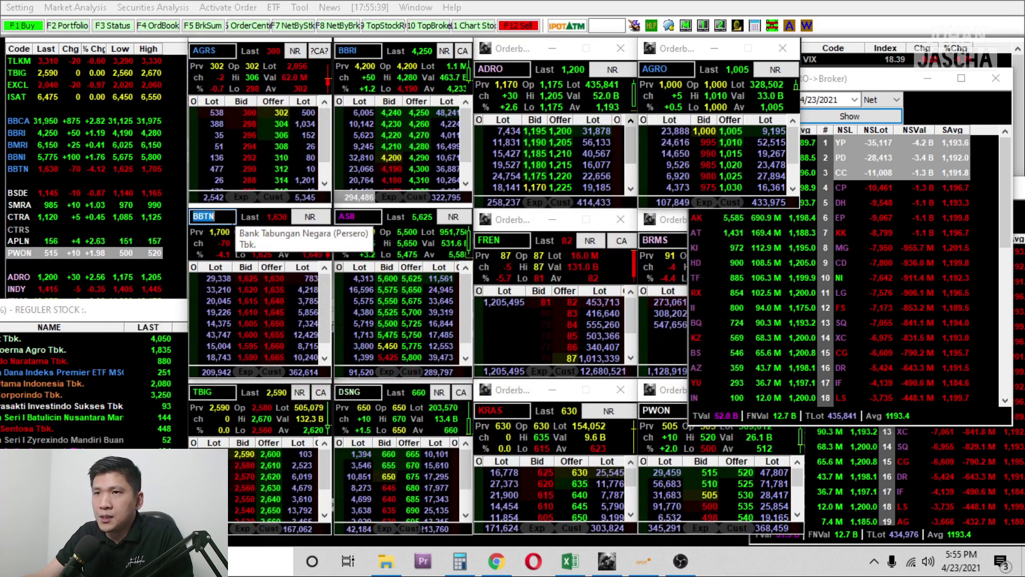
text(AKRA)
key(Return)
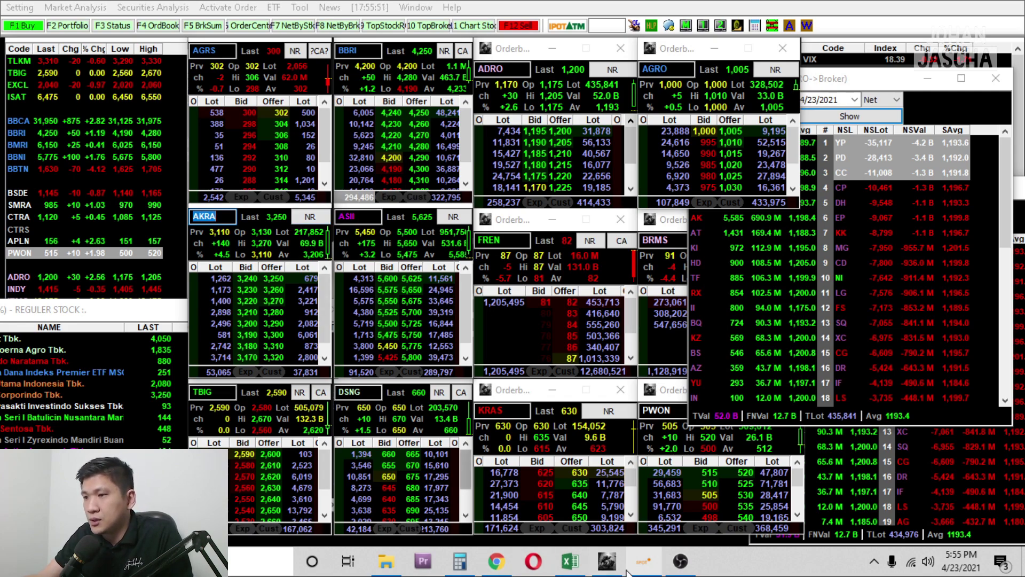
Step: Select PWON in the 23-Apr-21 Technical n Broker table and load the PWON chart in Stockbit
click(569, 561)
click(528, 458)
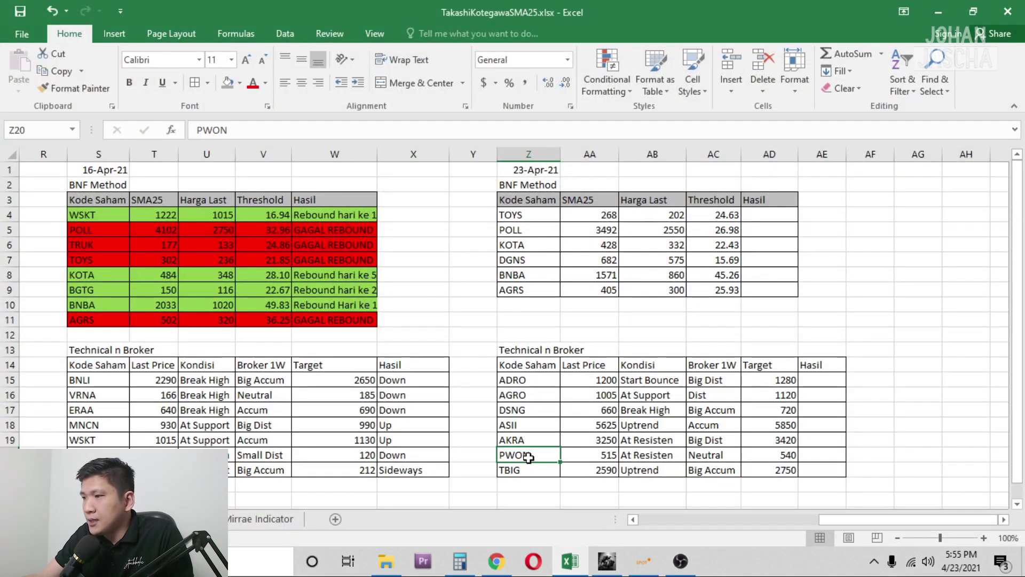
click(496, 560)
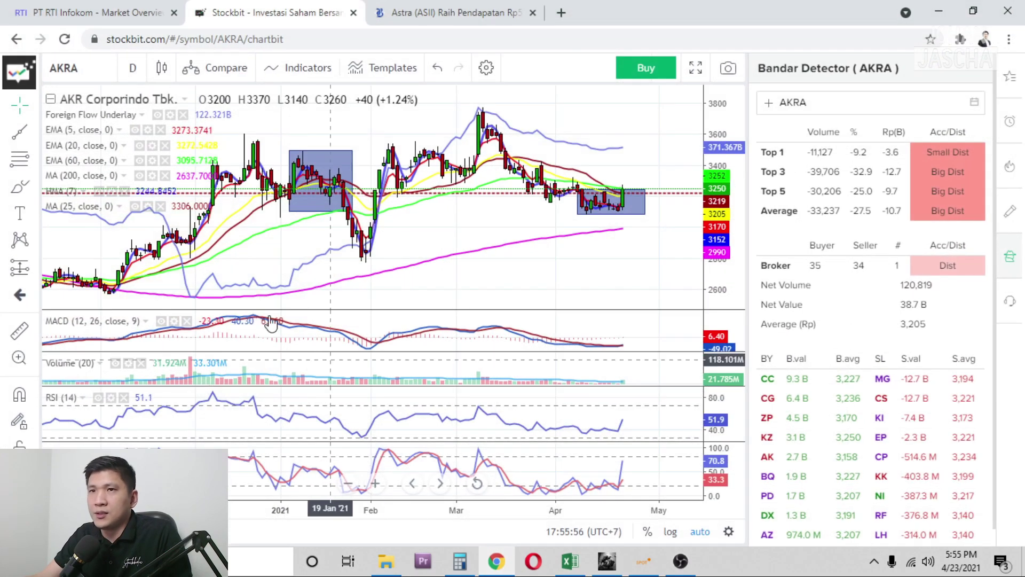
click(79, 62)
text(PWON)
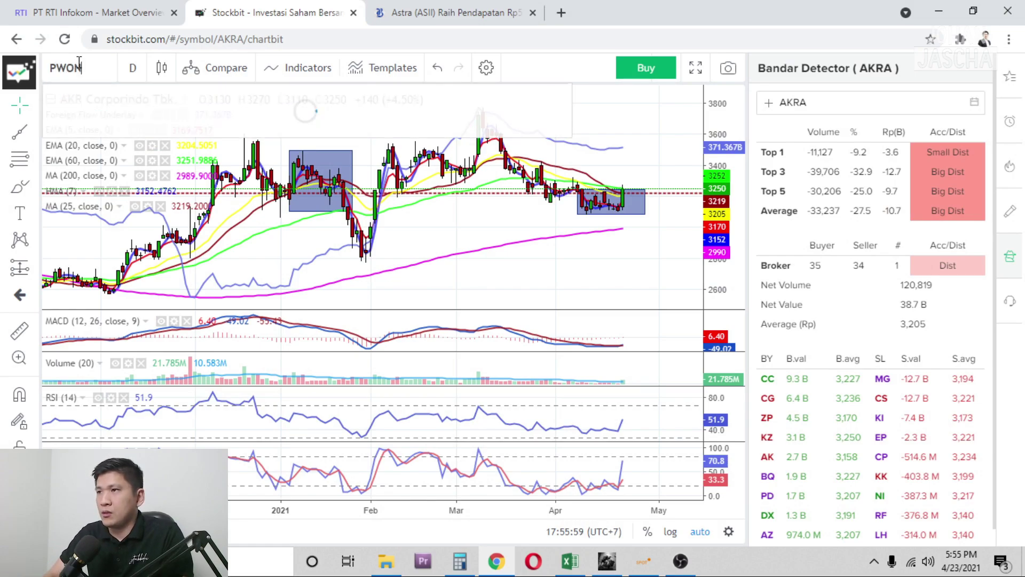
key(Return)
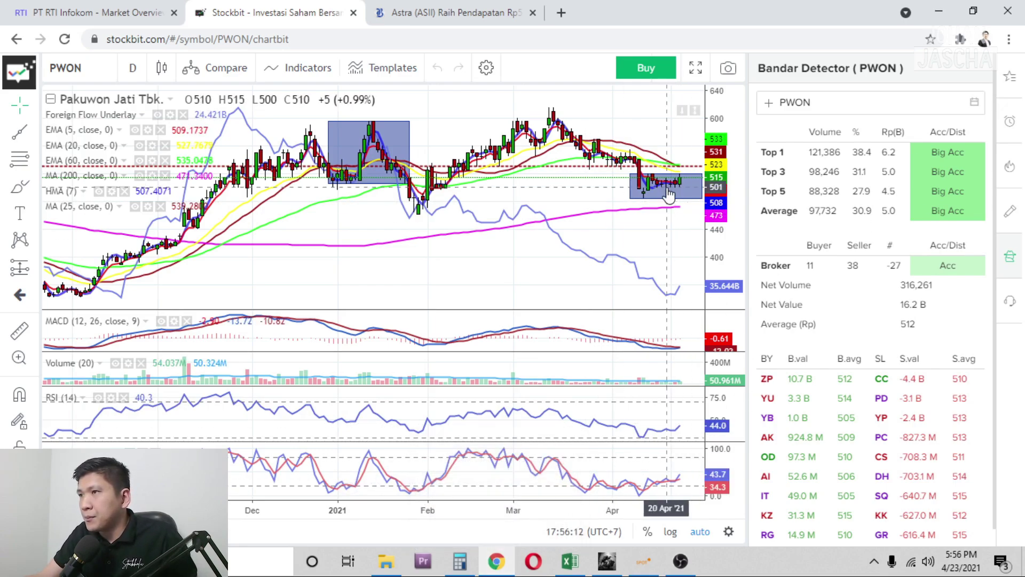
scroll(669, 187, up, 3)
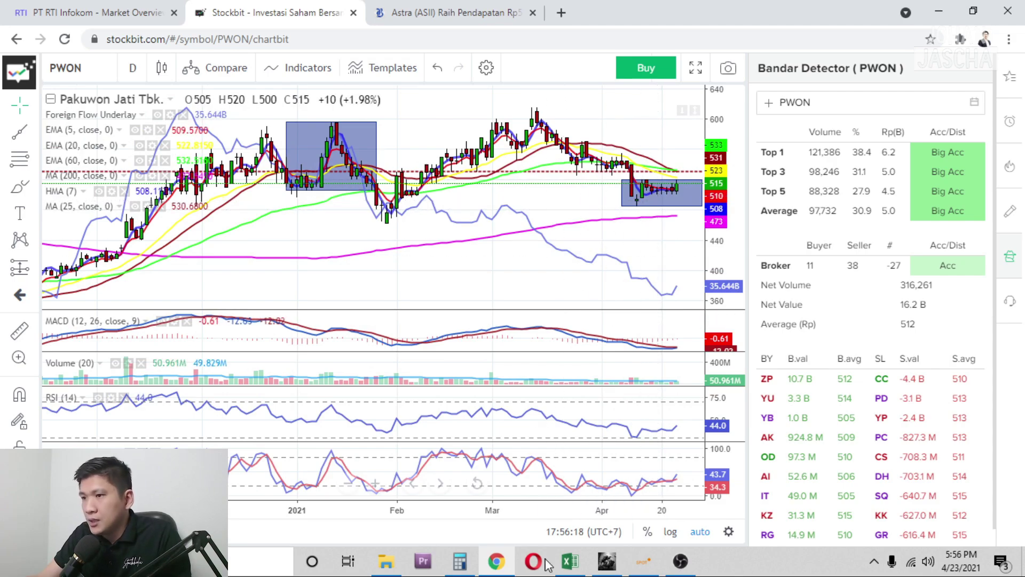
Step: Select PWON's last price in the Technical n Broker table and go back to its Stockbit chart
click(567, 561)
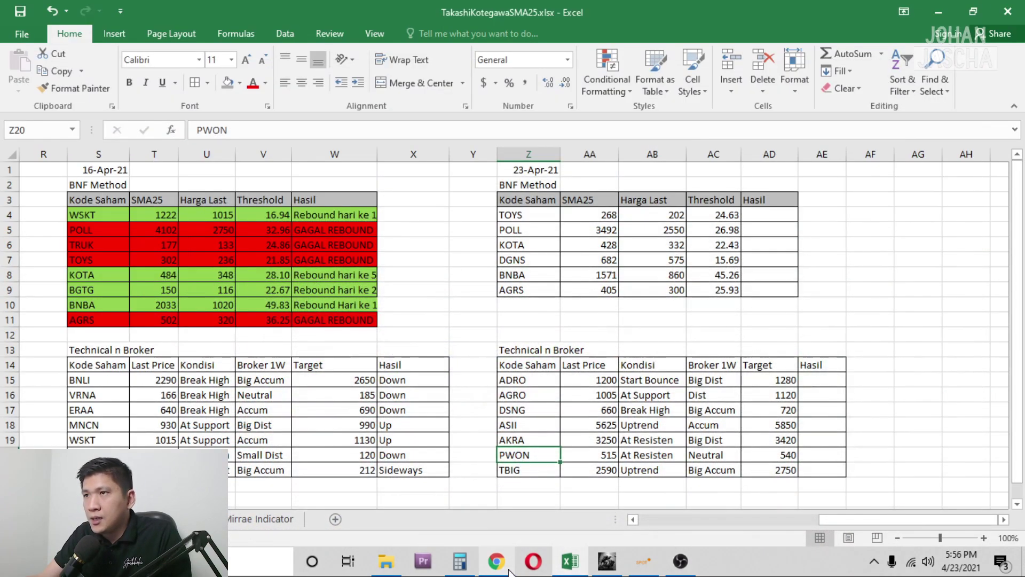
click(626, 459)
click(581, 460)
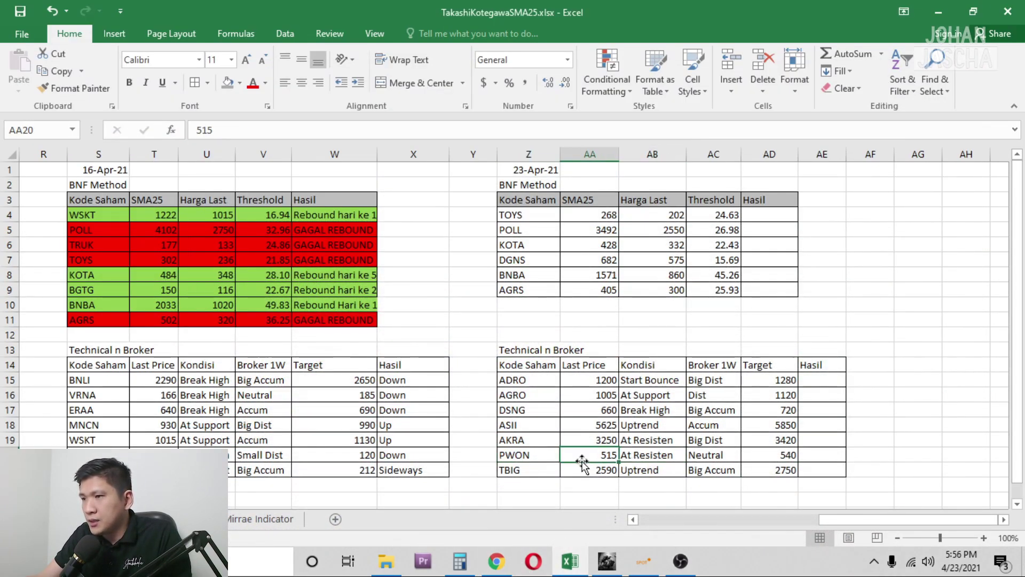
click(499, 567)
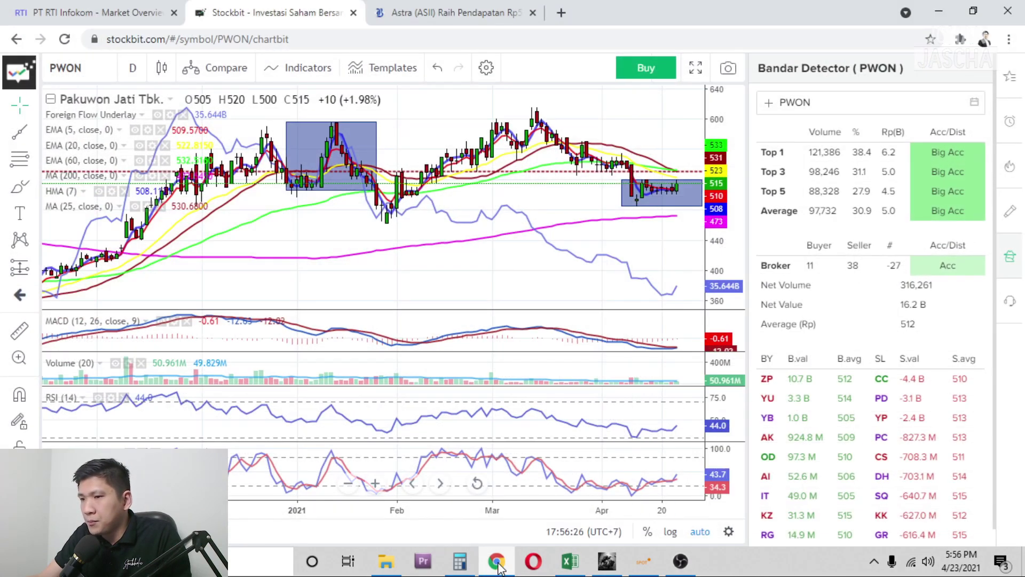
Step: Switch to the trading platform, load PWON in the front Activity Summary window and move that window over the order books
click(568, 566)
click(568, 567)
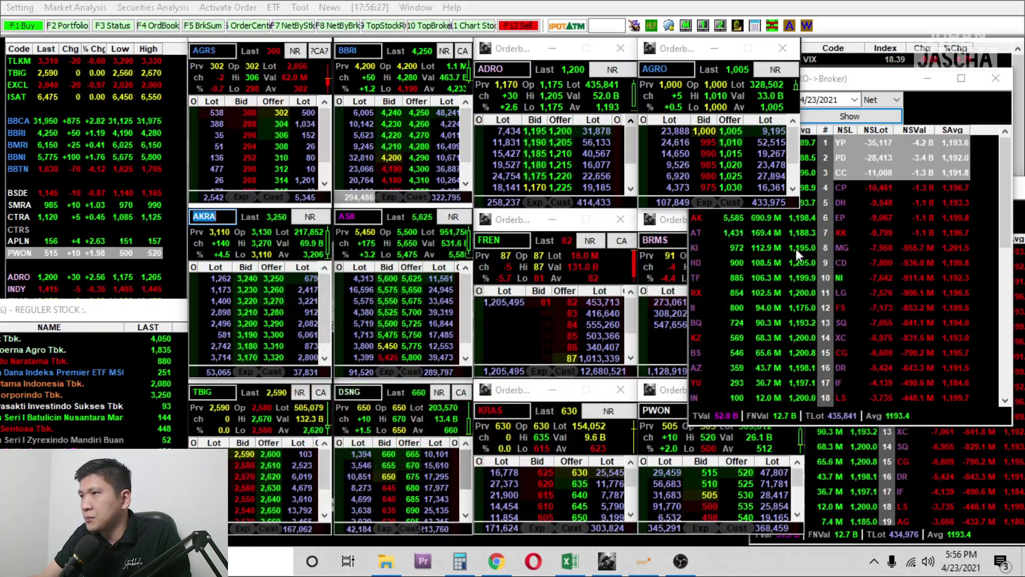
click(748, 137)
double_click(706, 100)
text(PWON)
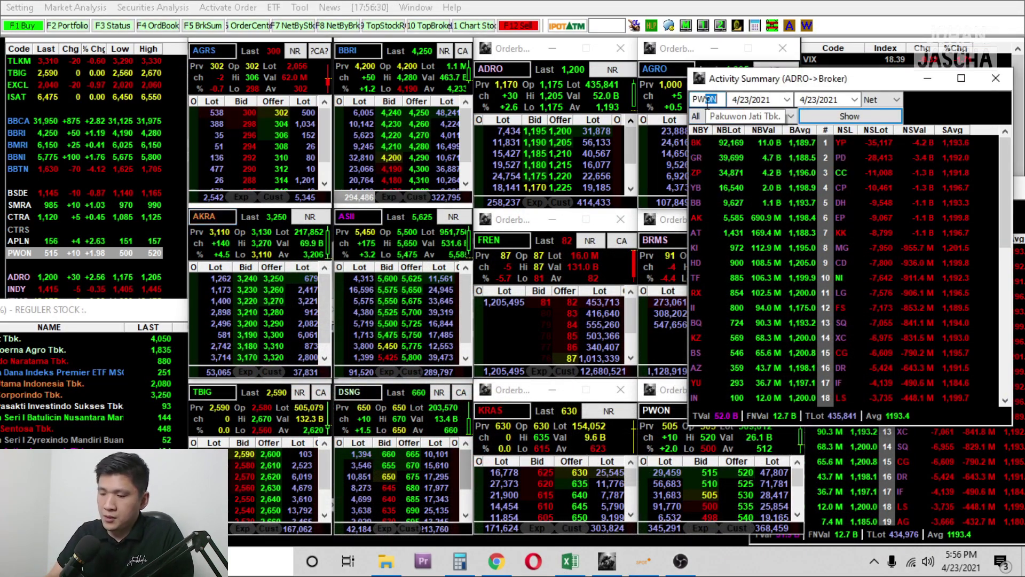
key(Return)
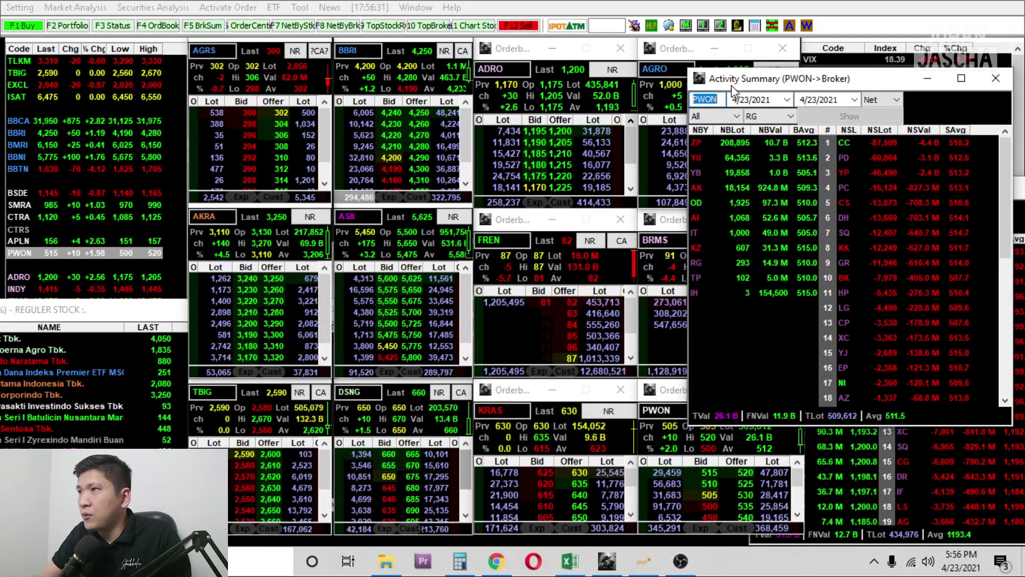
drag(734, 88, 293, 165)
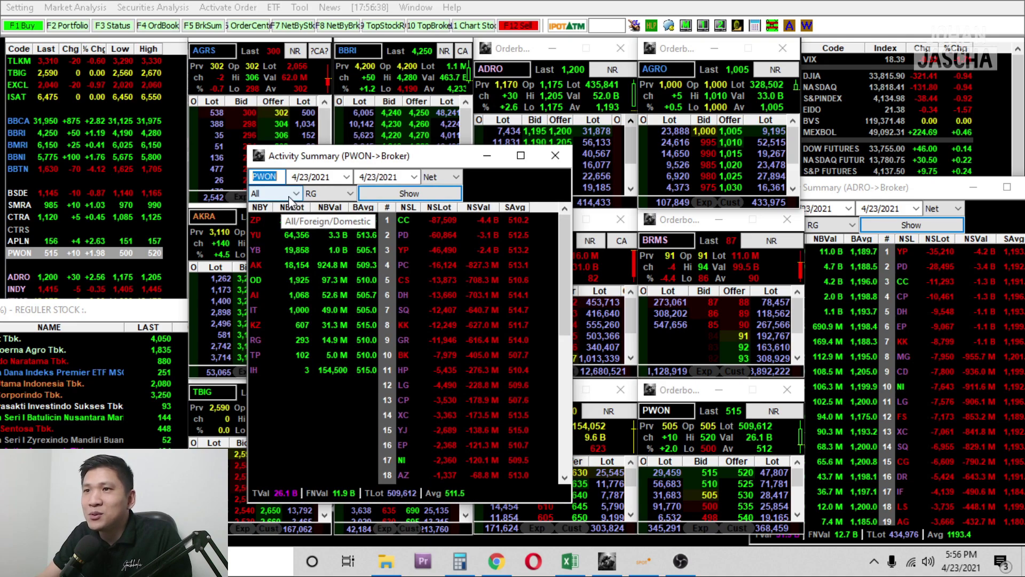
Step: Examine the stock activity of broker ZP from PWON's net buyer list, and close its window
click(391, 200)
double_click(257, 216)
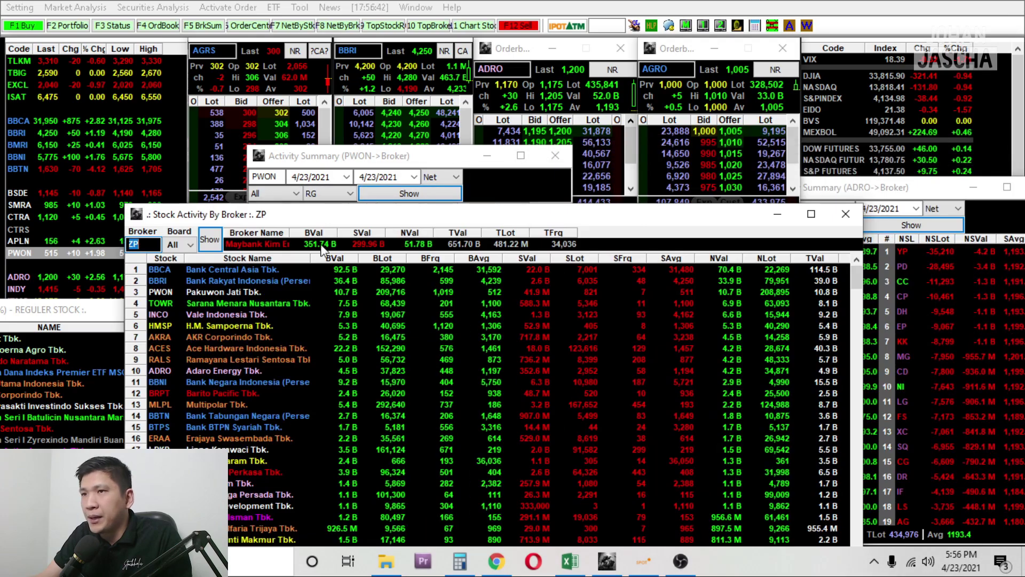
click(845, 213)
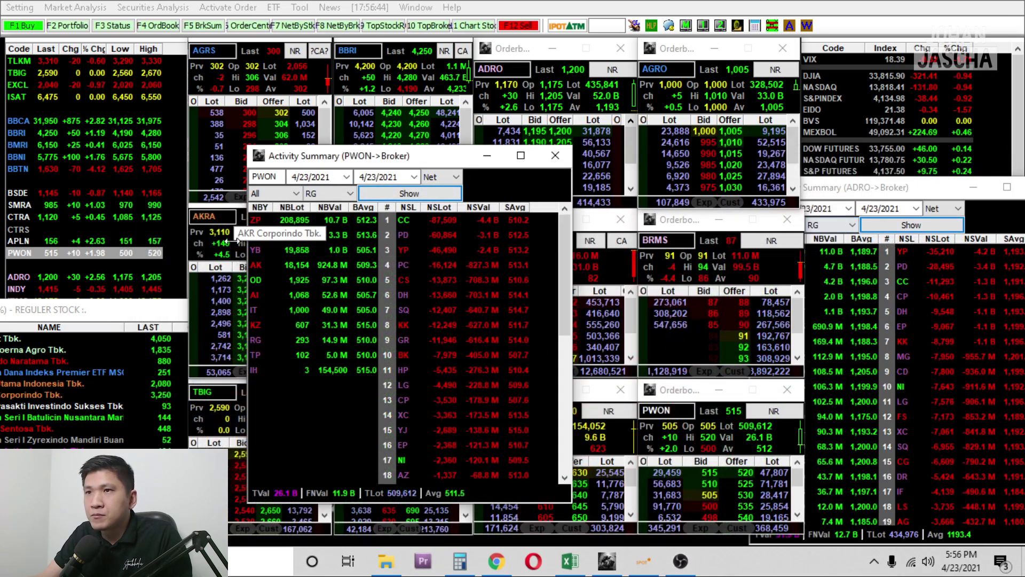
Step: Filter PWON's broker summary to Foreign to check the foreign trades, and set the filter back to All
click(273, 193)
click(270, 214)
click(366, 193)
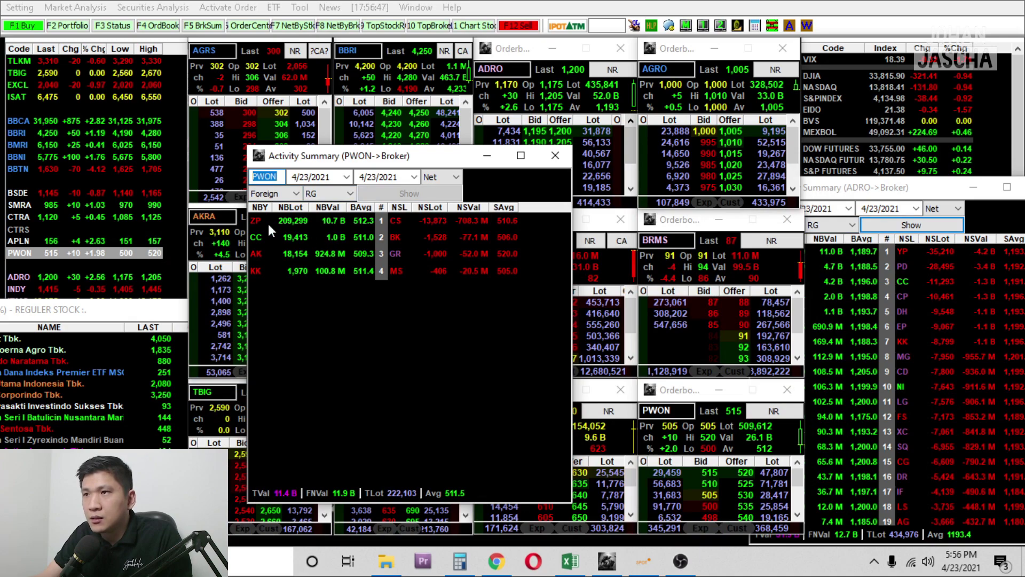
click(273, 194)
click(270, 201)
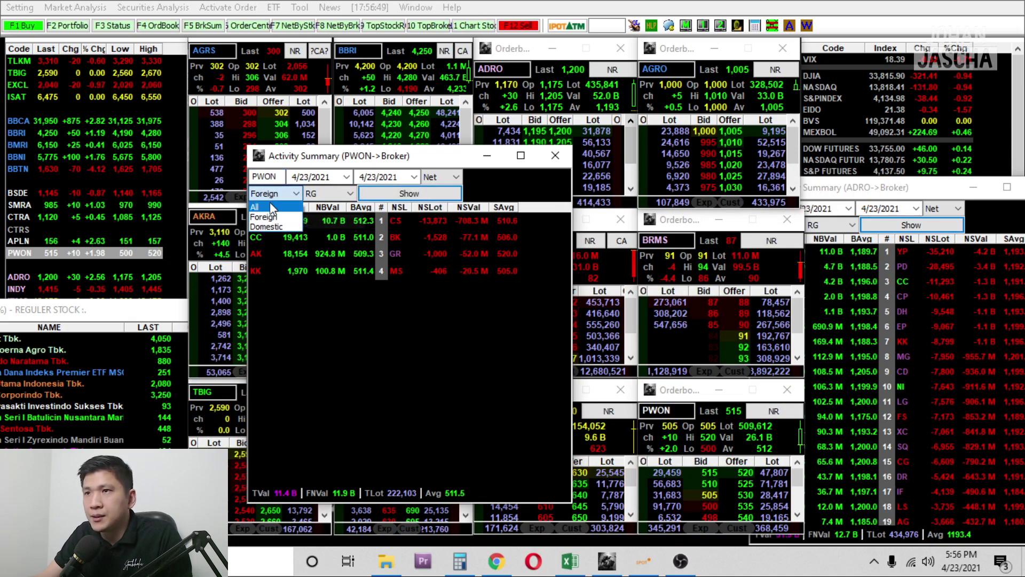
key(Return)
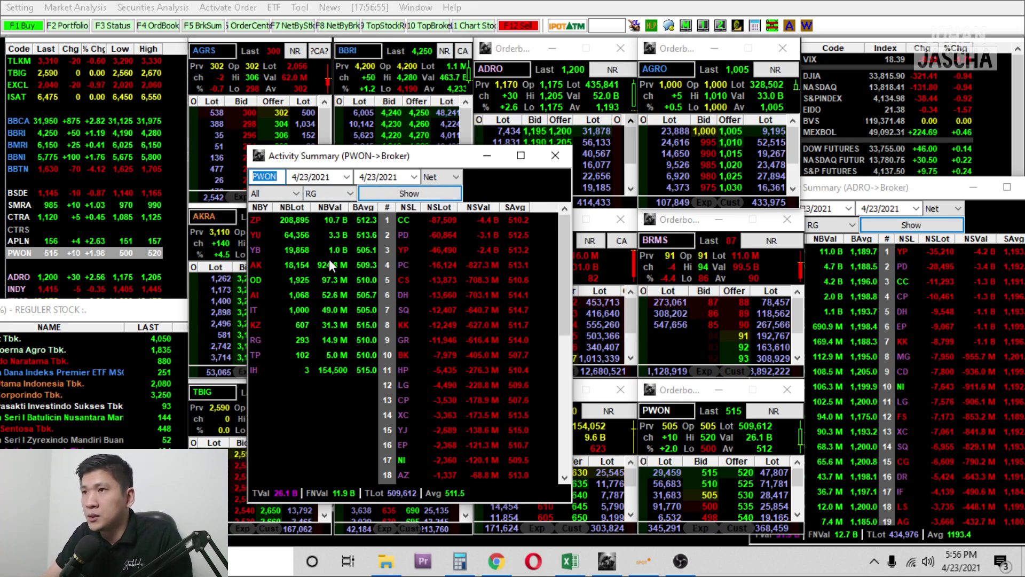
Step: Highlight PWON's net sellers CC, PD and YP in the Activity Summary, and move the window back beside the order books
click(405, 226)
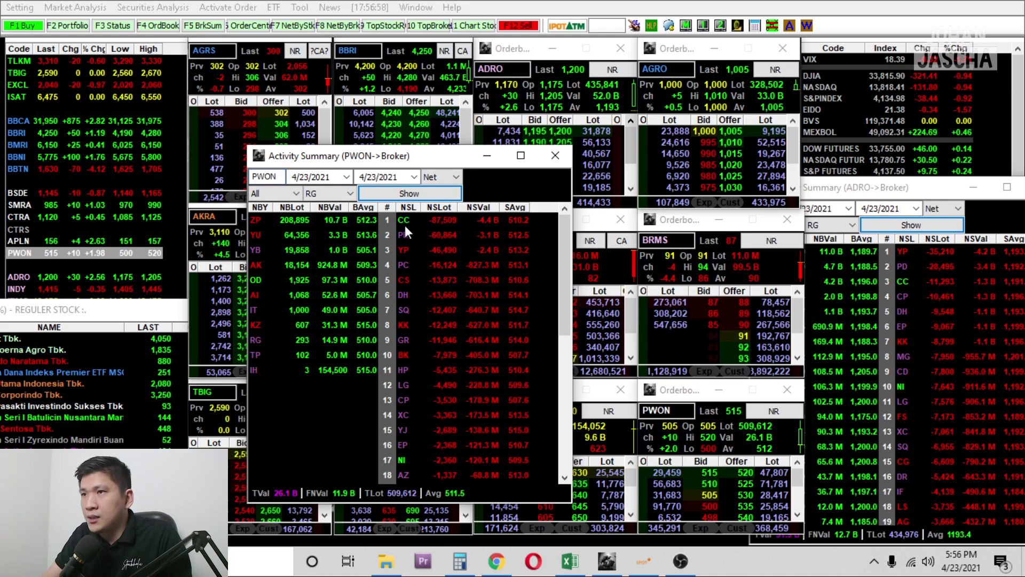
drag(412, 251, 486, 251)
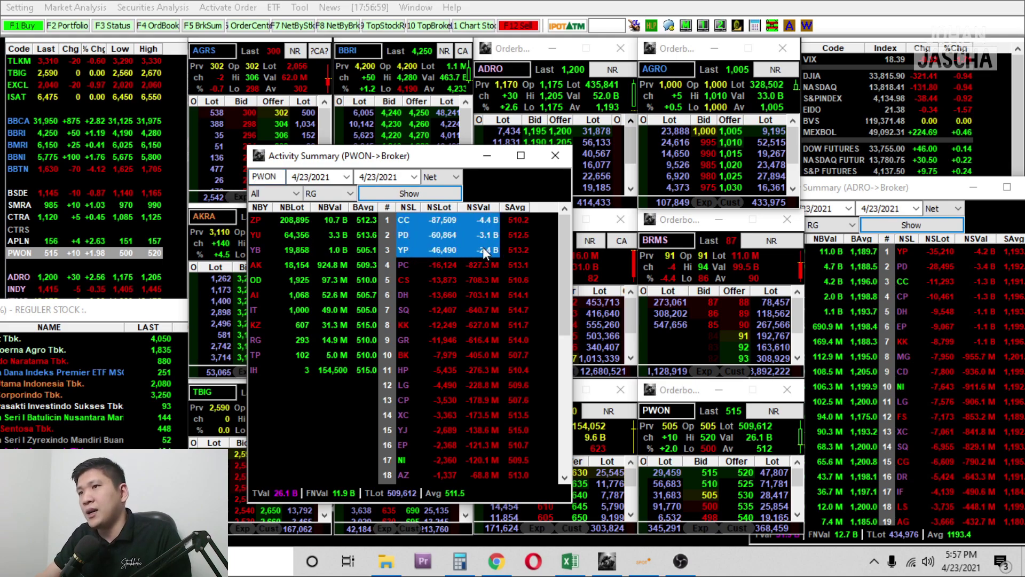
click(436, 251)
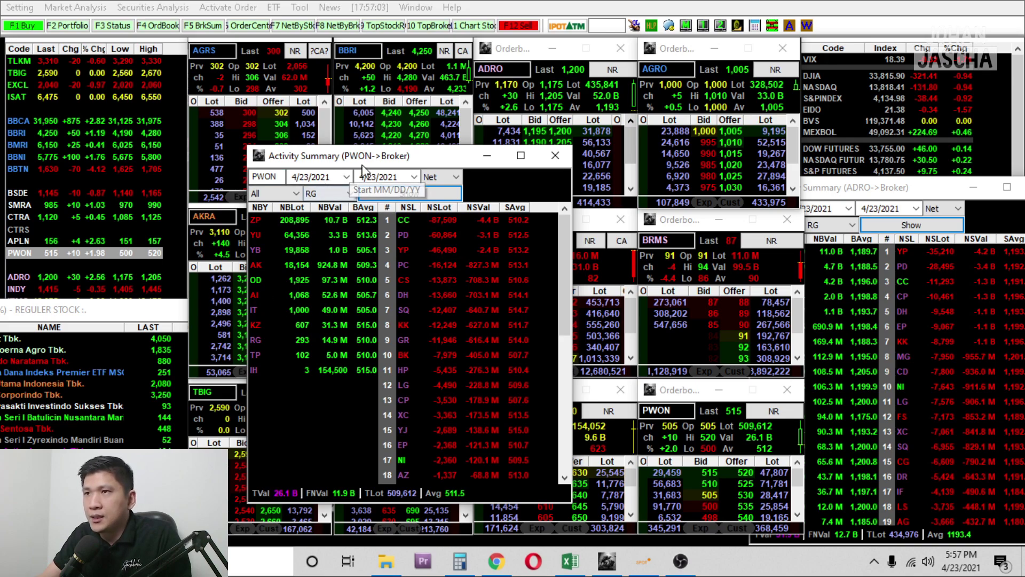
drag(365, 155, 820, 186)
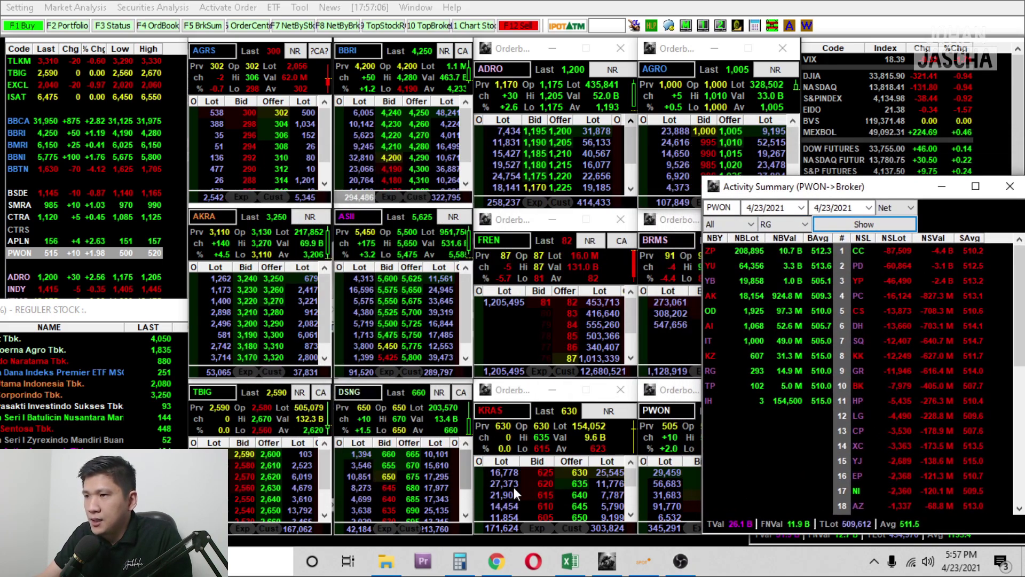
Step: Switch to the Excel workbook and select PWON's target and TBIG's last price in the 23-Apr-21 Technical n Broker table
click(570, 560)
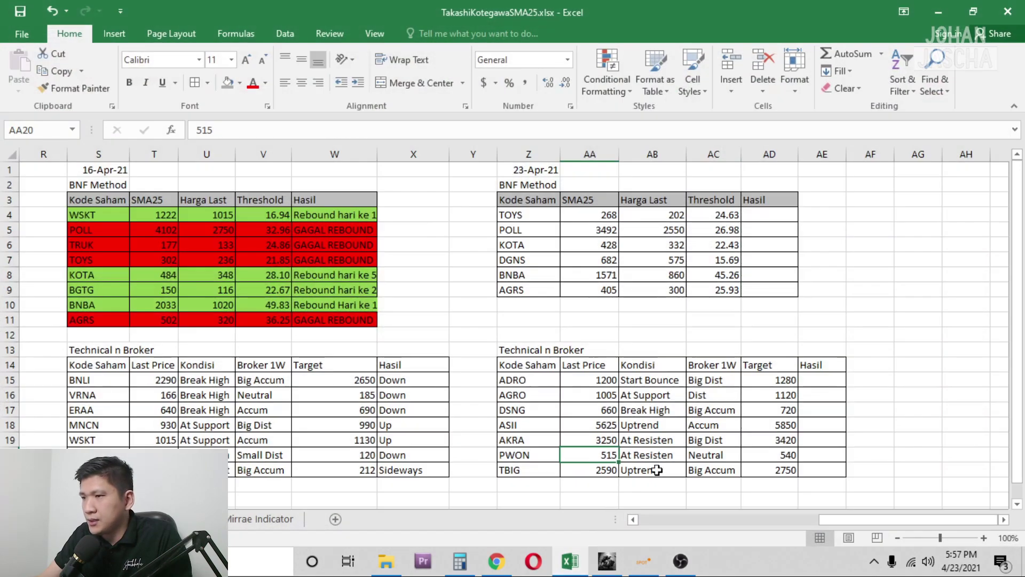
click(776, 457)
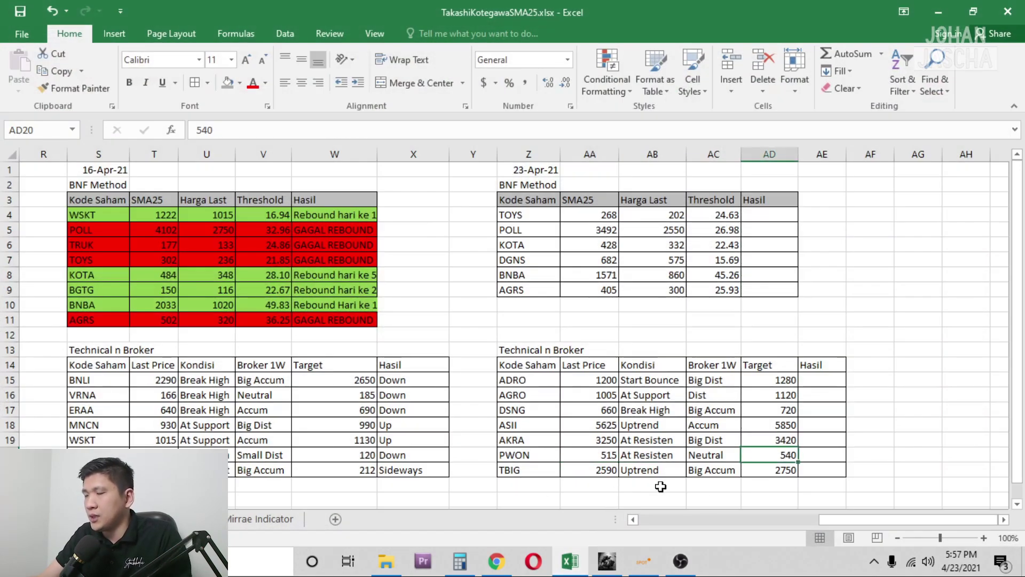
click(592, 471)
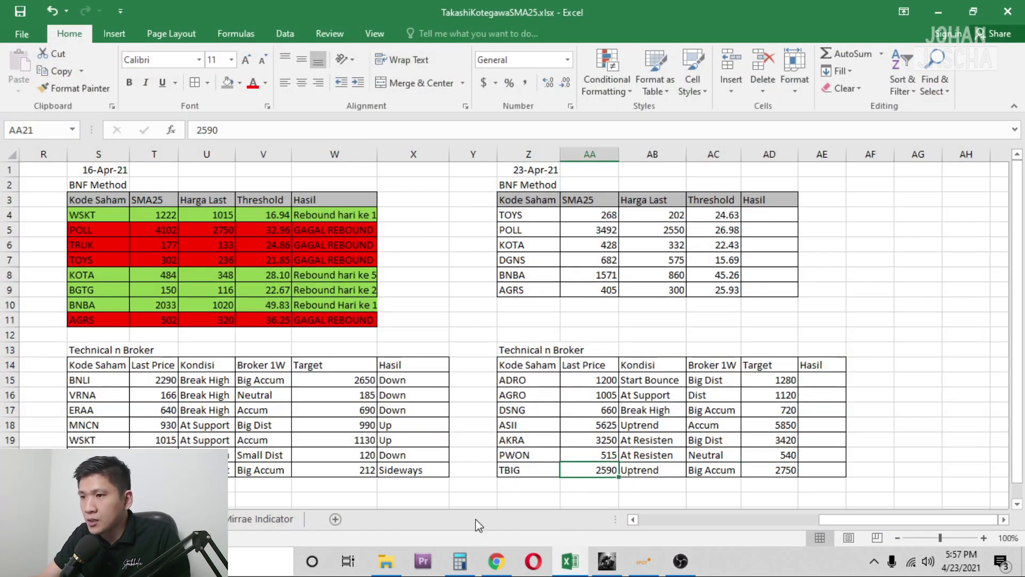
Step: Load the TBIG chart in Stockbit, close the Astra (ASII) news tab and examine TBIG's recent candles
click(496, 561)
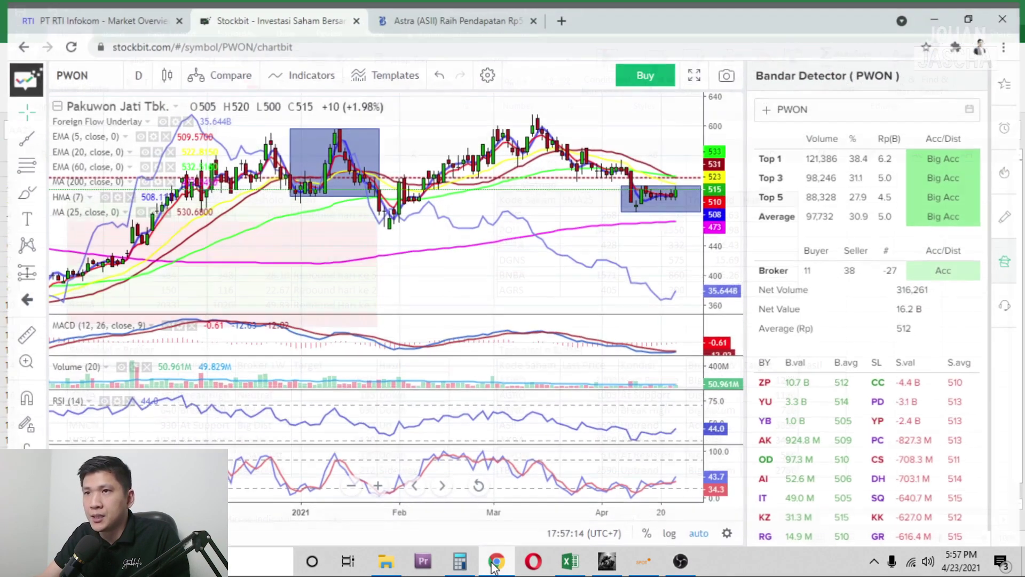
click(83, 70)
text(TBIG)
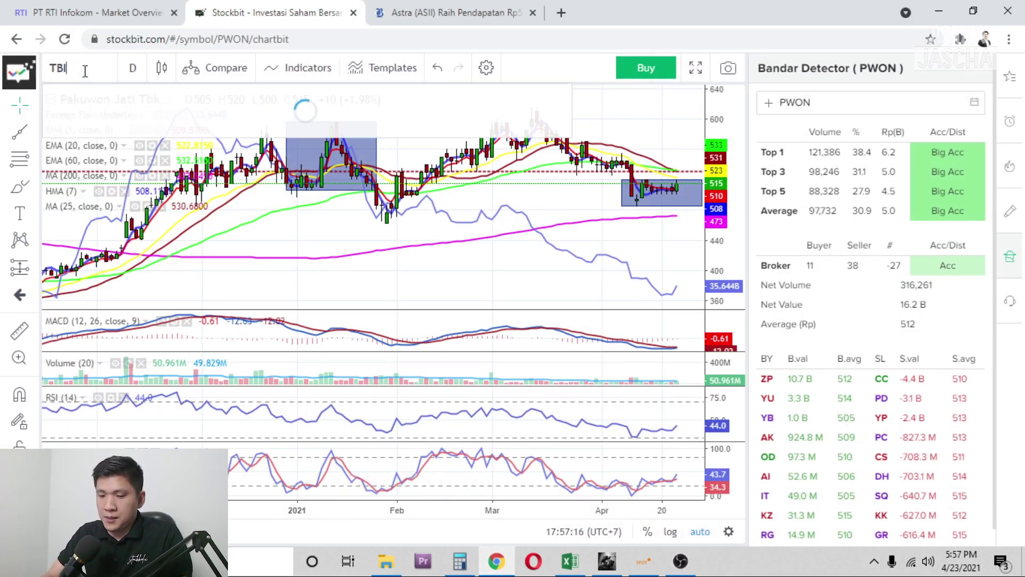
key(Return)
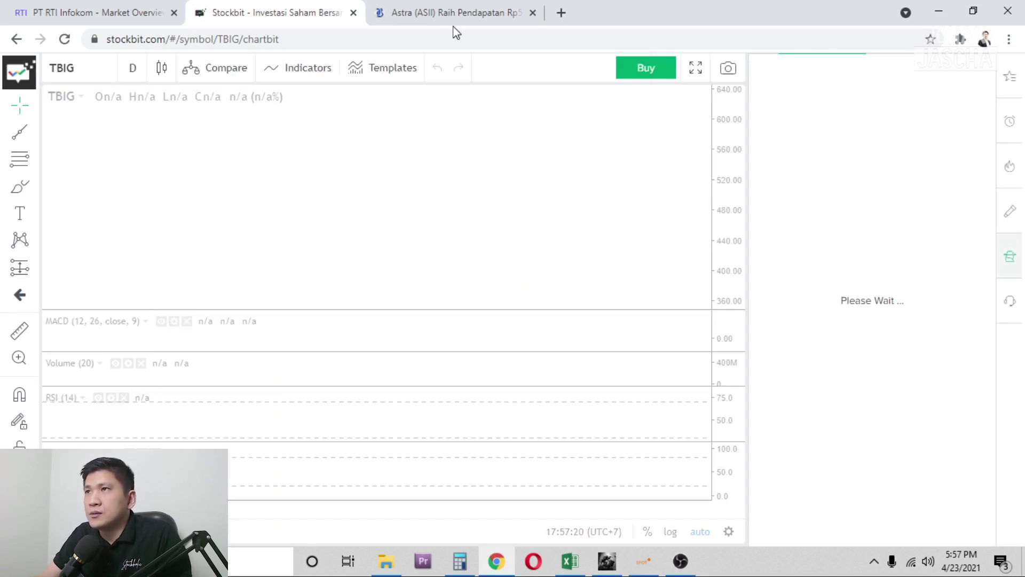
click(532, 13)
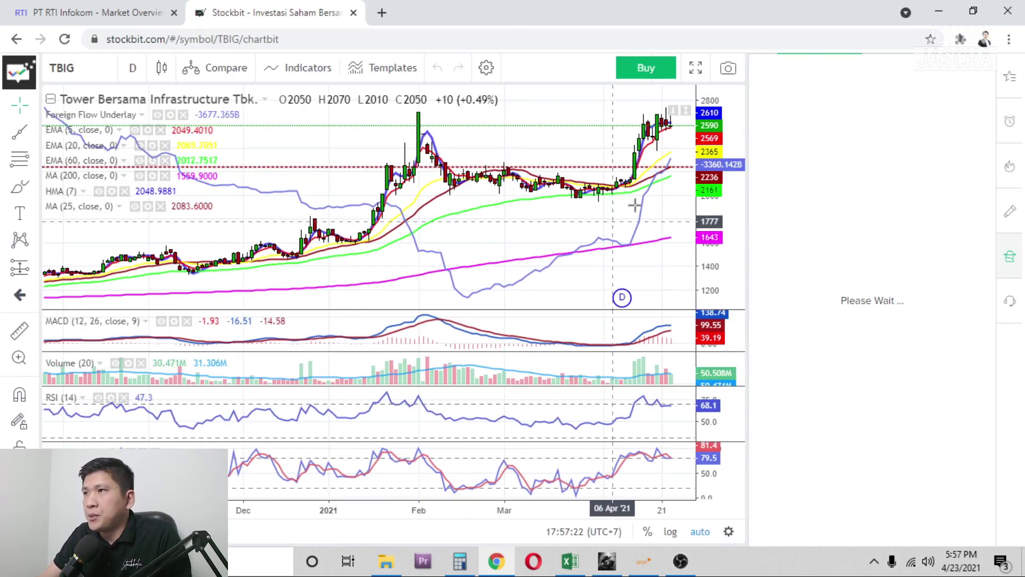
drag(593, 207, 377, 208)
scroll(390, 209, up, 3)
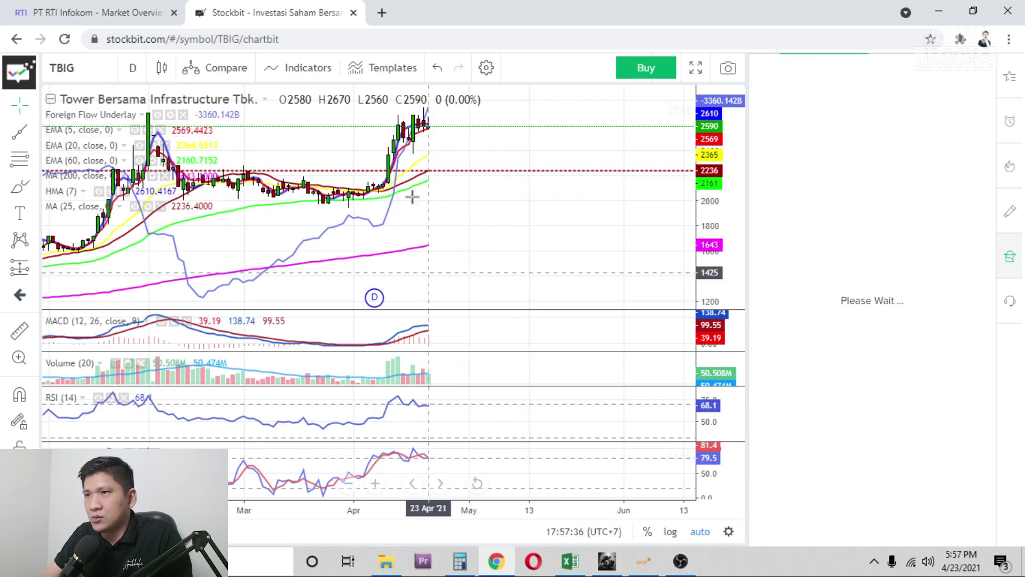
Step: Select TBIG's Broker 1W rating in the Technical n Broker table and return to its Stockbit chart
click(570, 560)
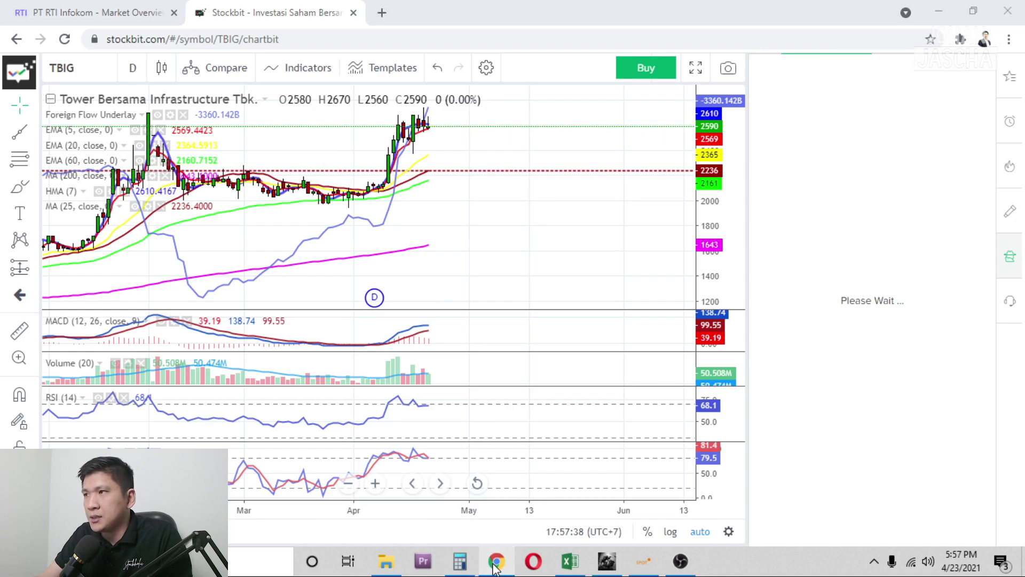
click(700, 468)
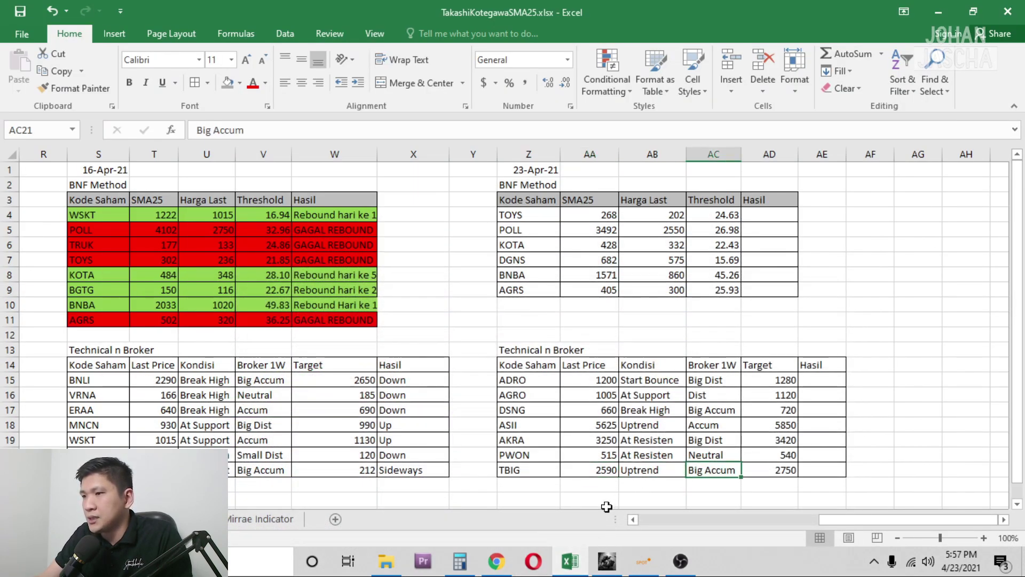
click(570, 566)
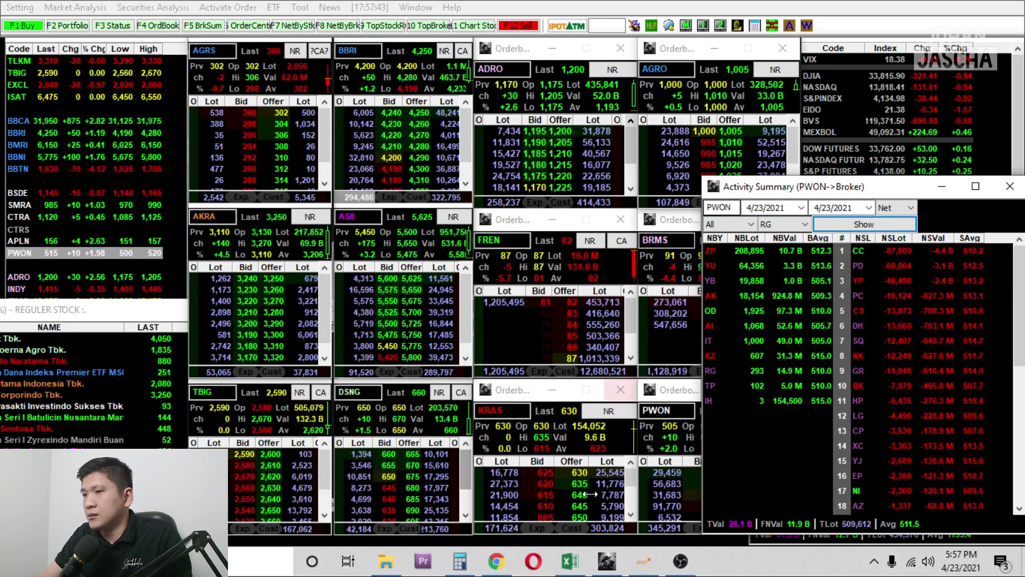
click(569, 560)
click(496, 561)
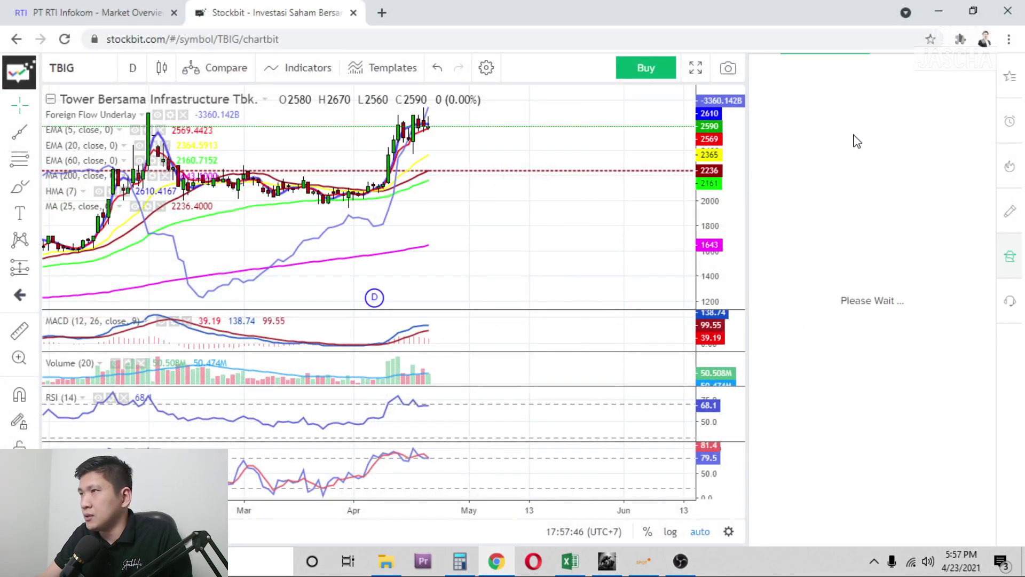
Step: Reload the TBIG page and search its Bandar Detector for the period 19/04/2021 to 23/04/2021
click(305, 38)
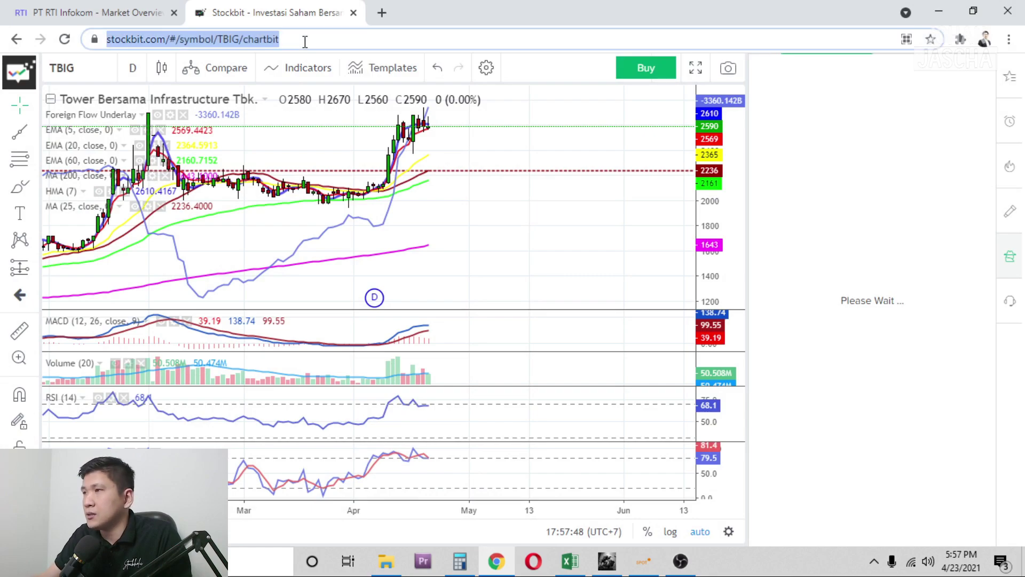
key(Return)
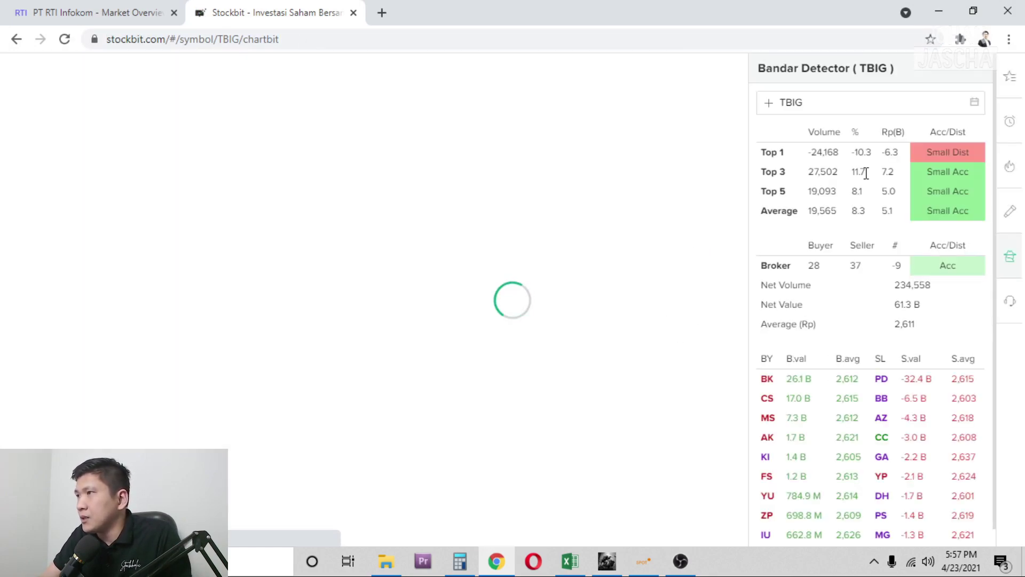
click(975, 102)
click(859, 126)
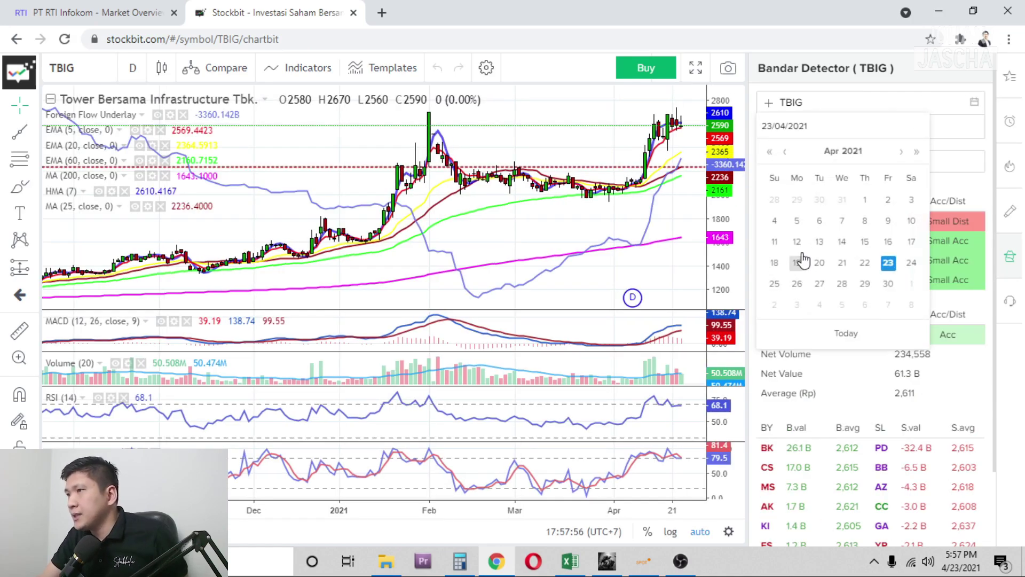
click(799, 260)
click(855, 157)
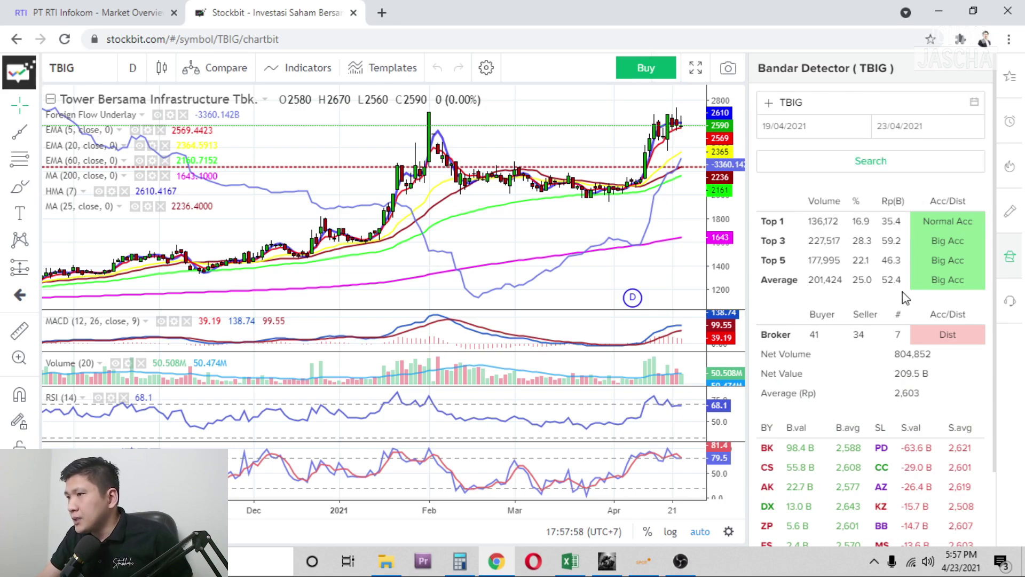
Step: Examine TBIG's weekly top buyers and sellers in the Bandar Detector, highlighting BK, CS, DX, PD and KZ
scroll(882, 296, down, 1)
scroll(882, 296, down, 1)
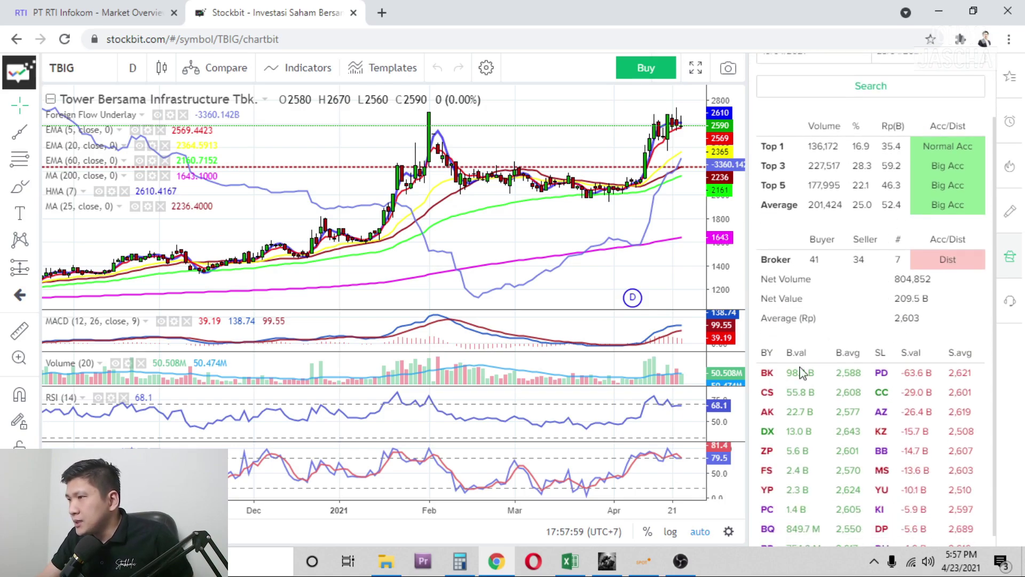
double_click(767, 393)
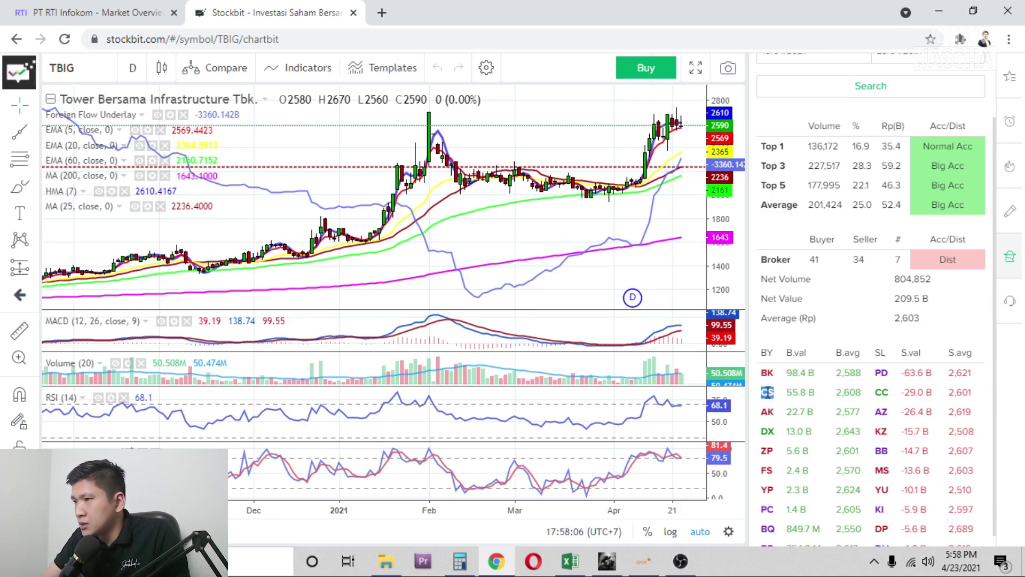
double_click(767, 411)
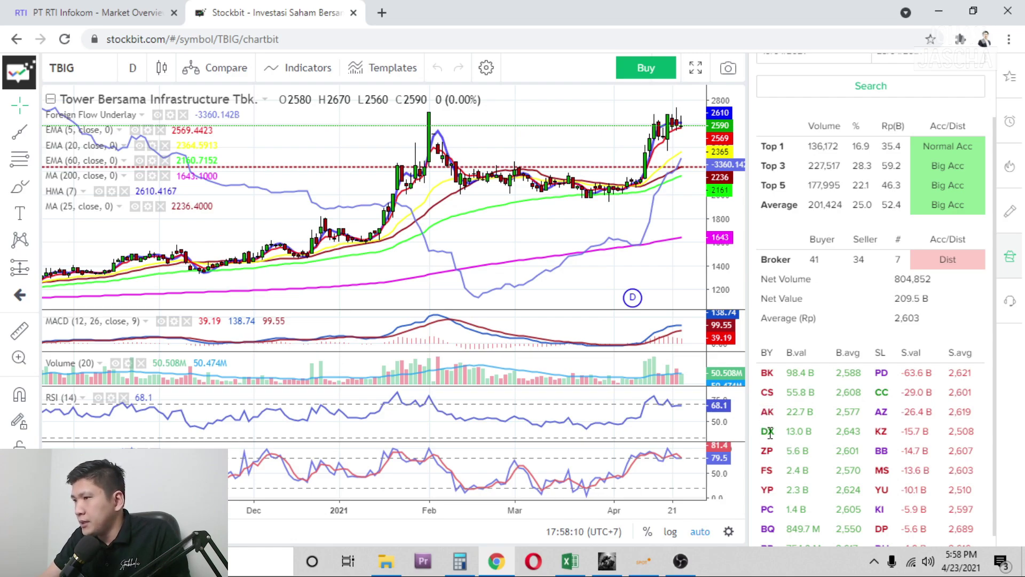
double_click(767, 431)
double_click(881, 372)
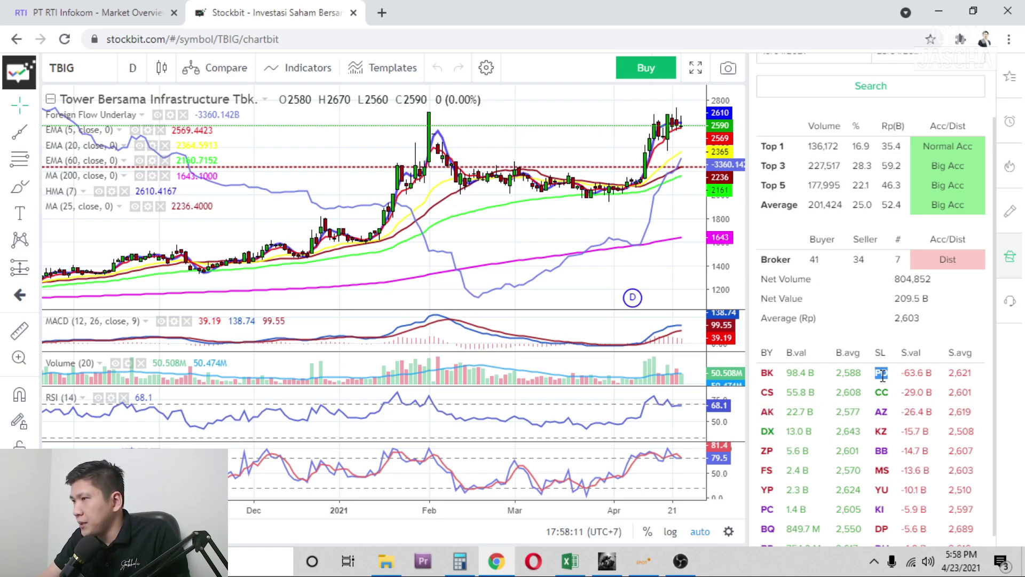
double_click(881, 412)
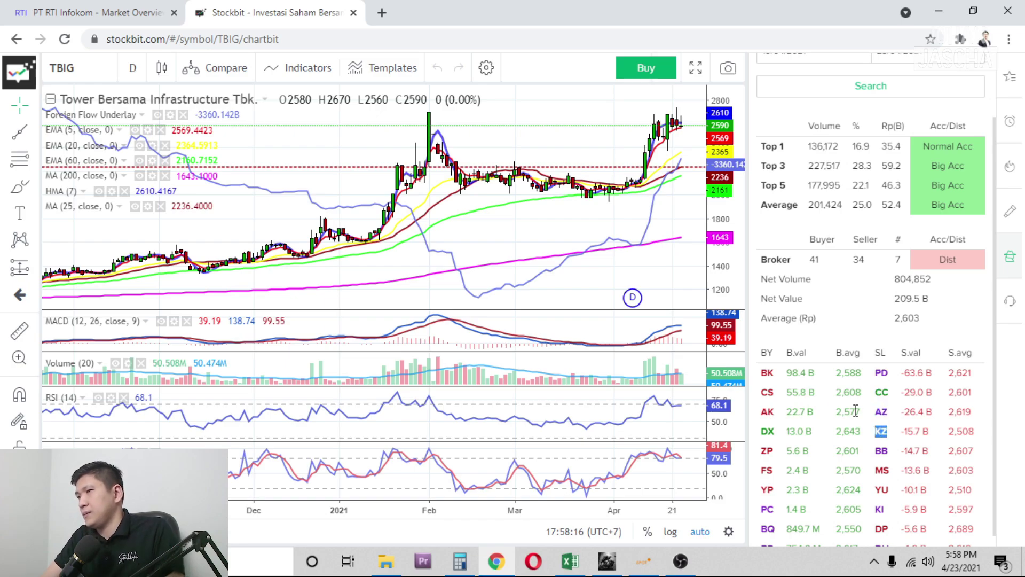
drag(767, 373, 789, 391)
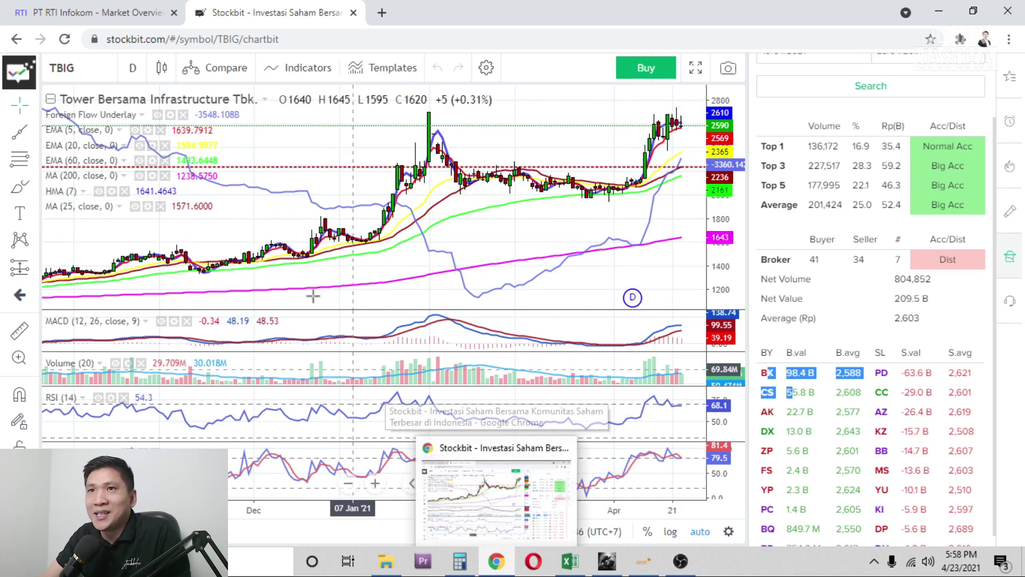
Step: Go back to the Excel workbook and review the 16-Apr-21 results alongside the 23-Apr-21 picks
key(ctrl+Tab)
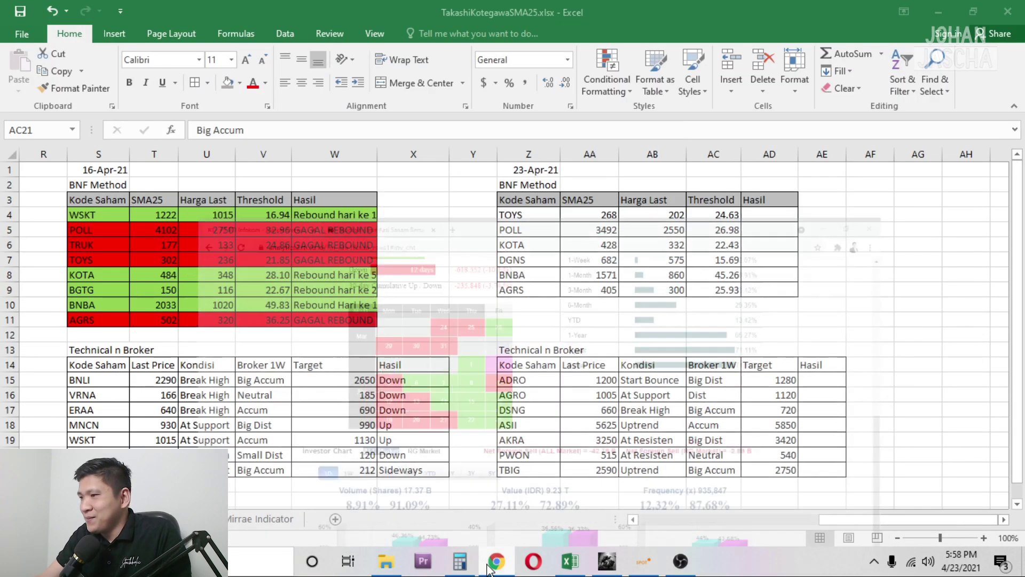
scroll(407, 362, down, 2)
scroll(416, 361, up, 1)
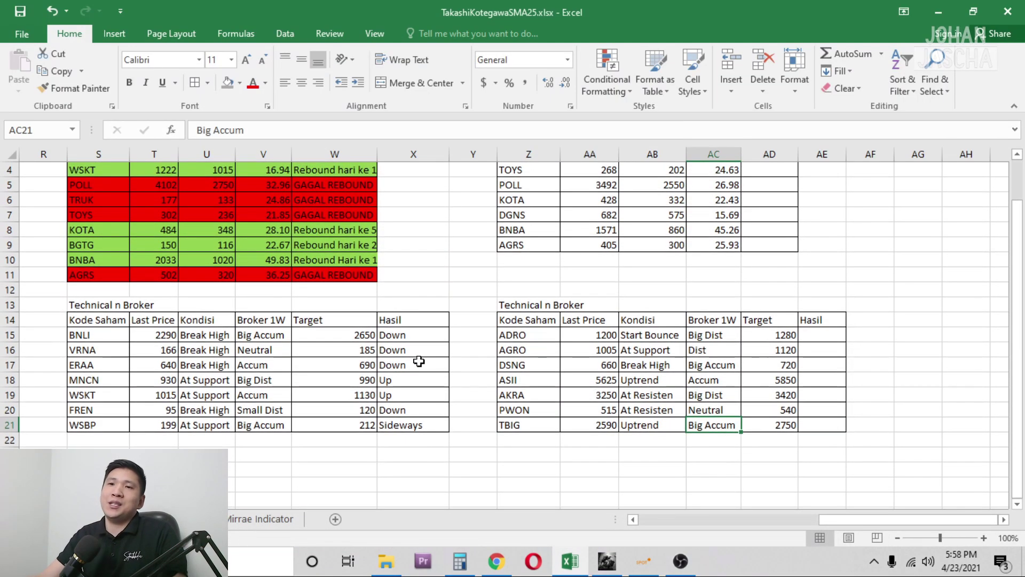
scroll(417, 362, up, 1)
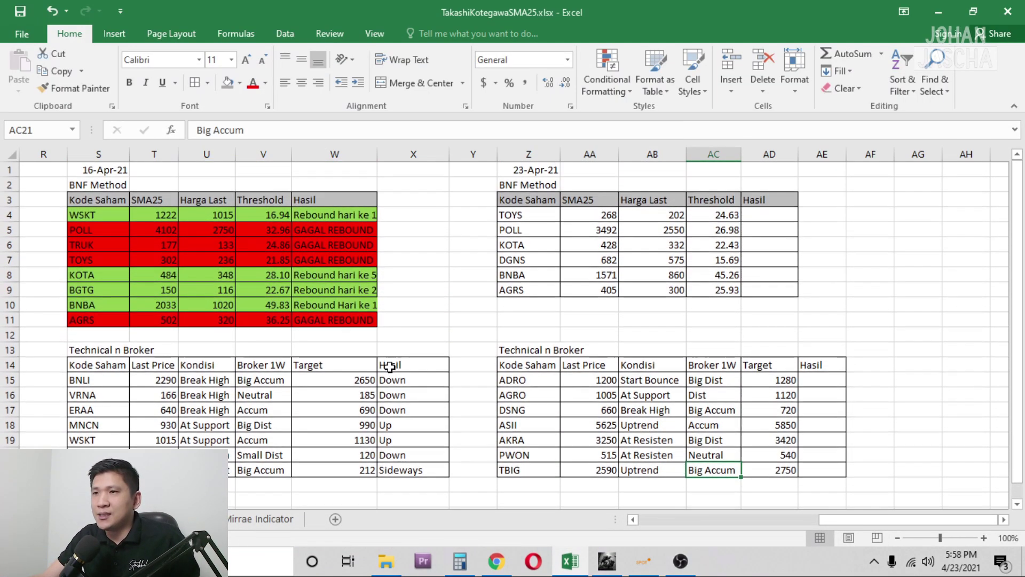